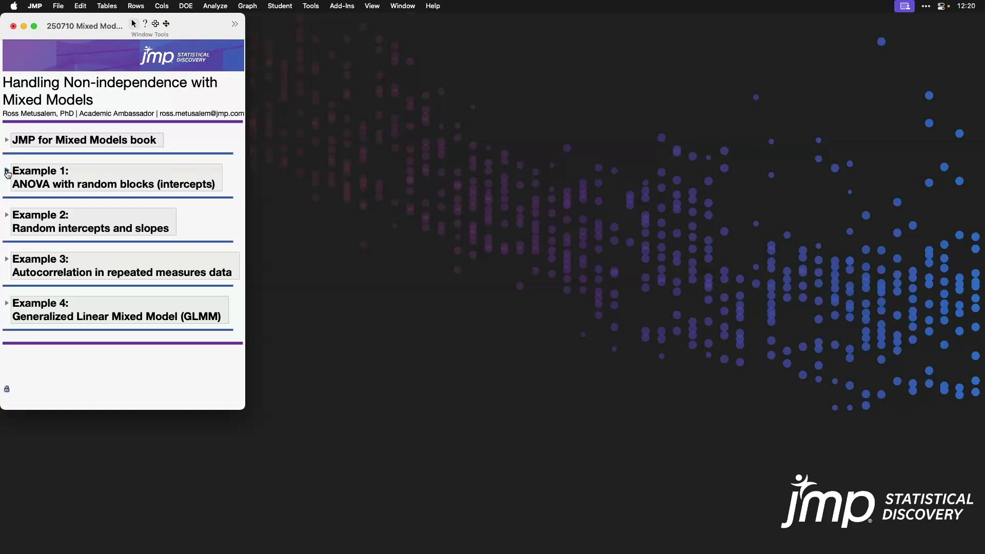
- Expand Example 1 and its diagram to review the metal bond experiment's design
click(7, 172)
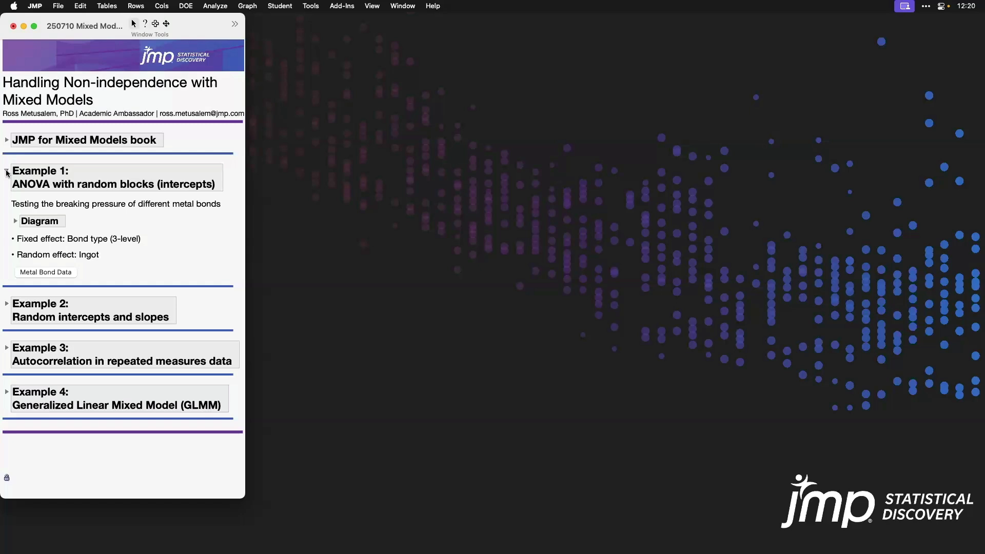
click(122, 203)
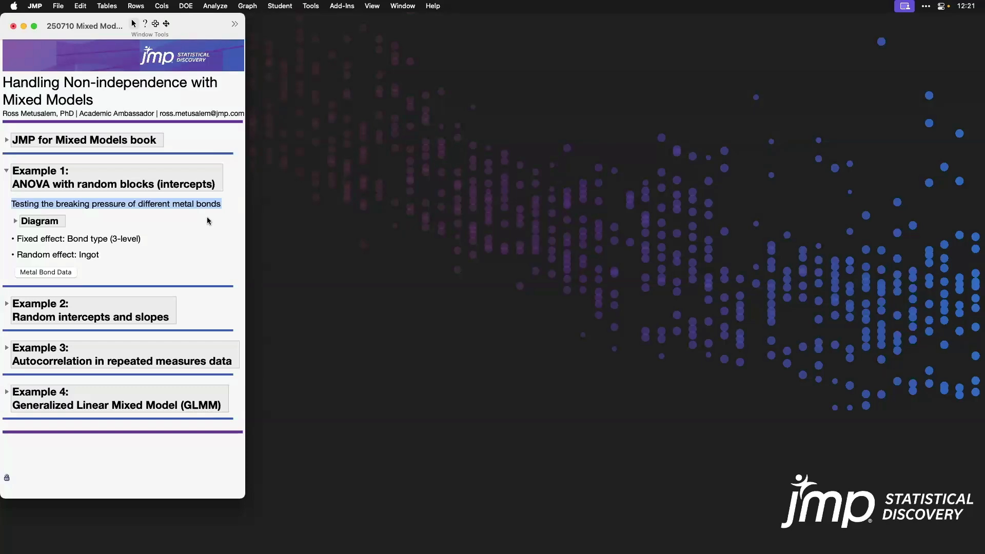
click(15, 221)
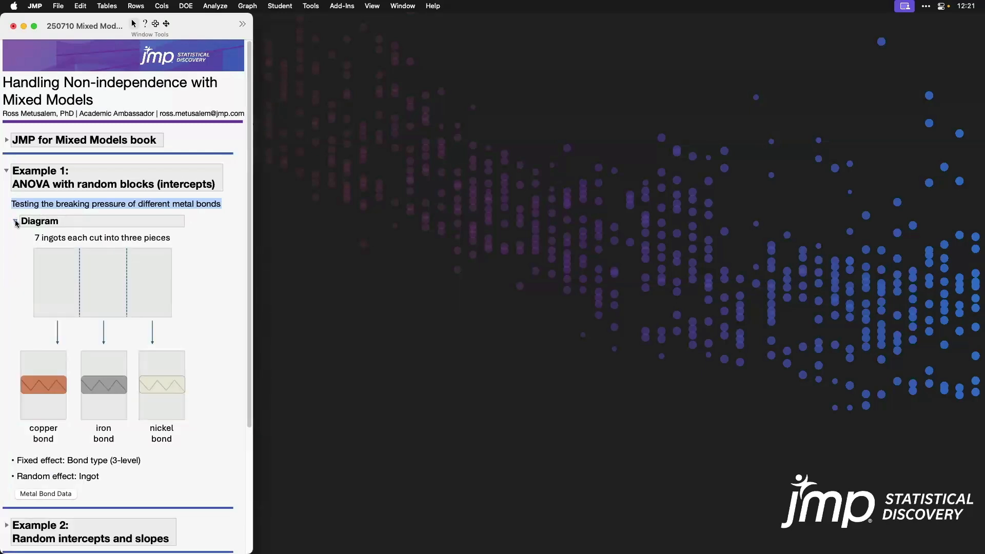
scroll(200, 281, down, 3)
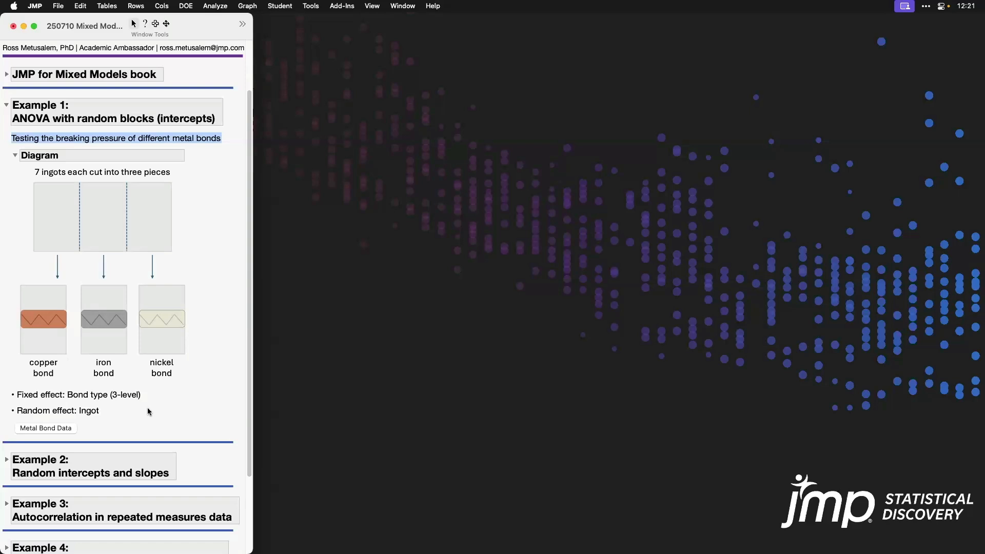
- Open the metal bond data table beside the outline, highlight the rows of ingot 3, and clear the selection
click(45, 428)
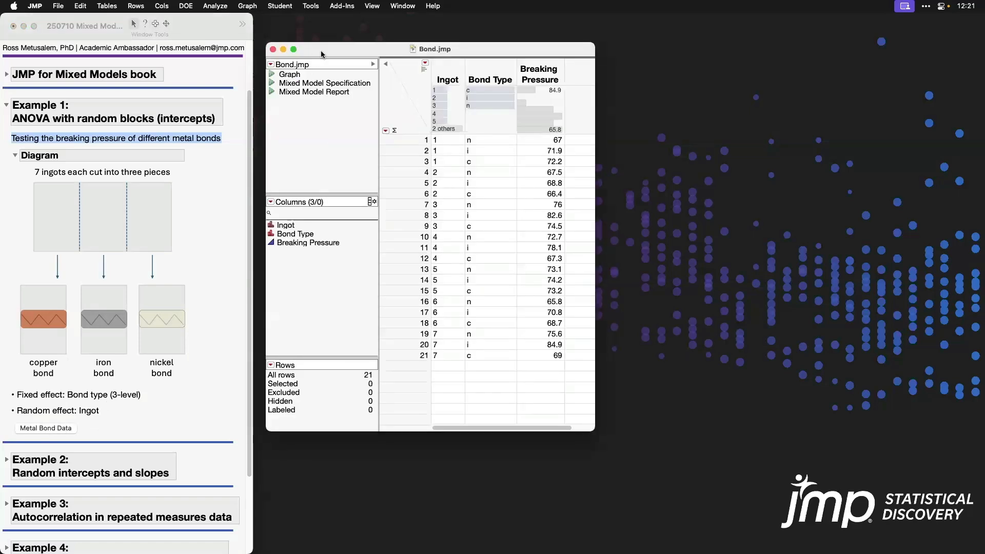
drag(321, 54, 315, 47)
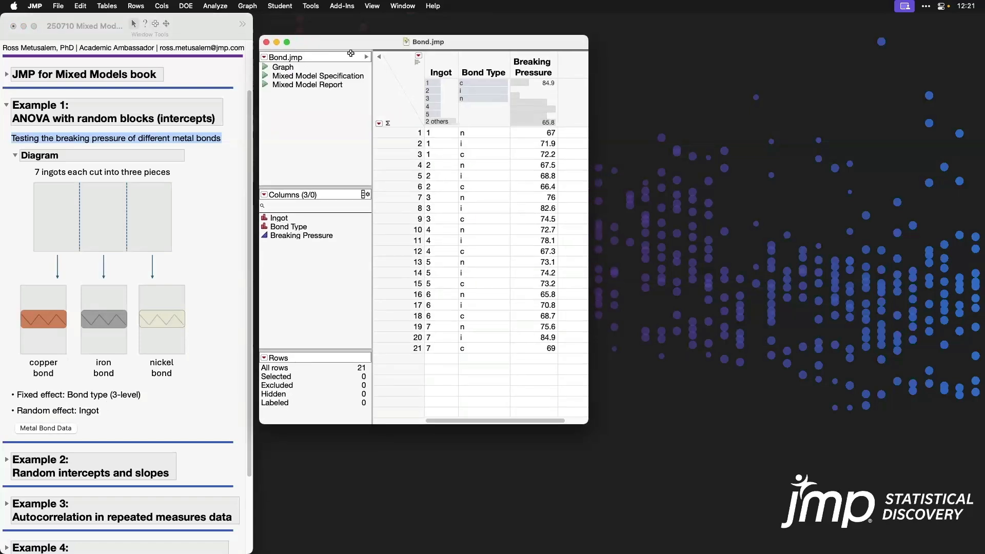
drag(404, 130, 403, 218)
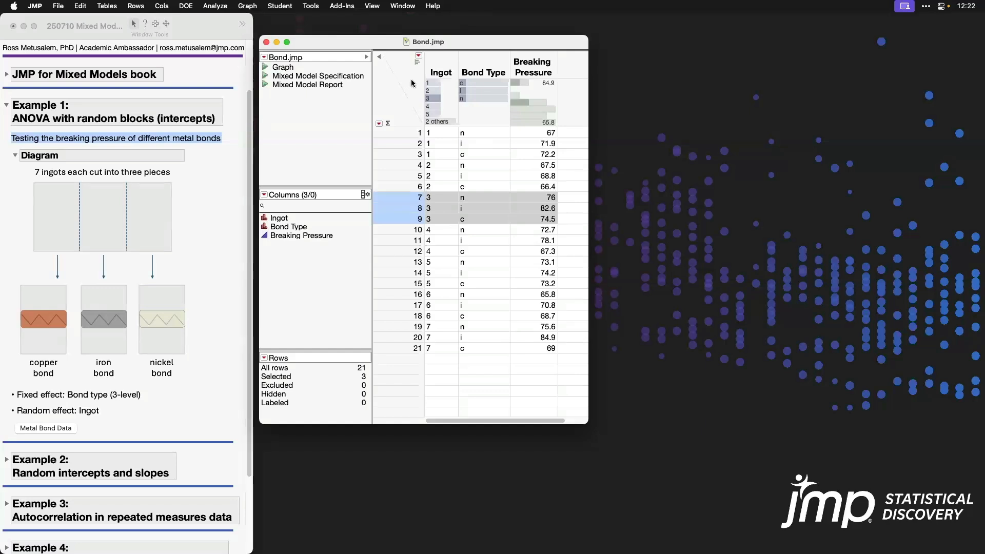
click(381, 112)
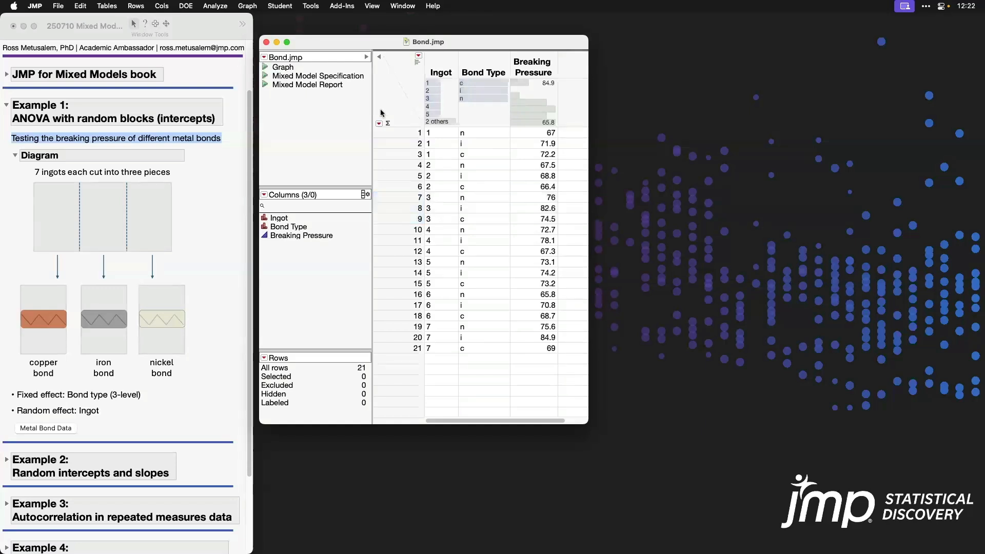
- Highlight the fixed effect and random effect lines in the Example 1 outline
click(102, 398)
click(103, 399)
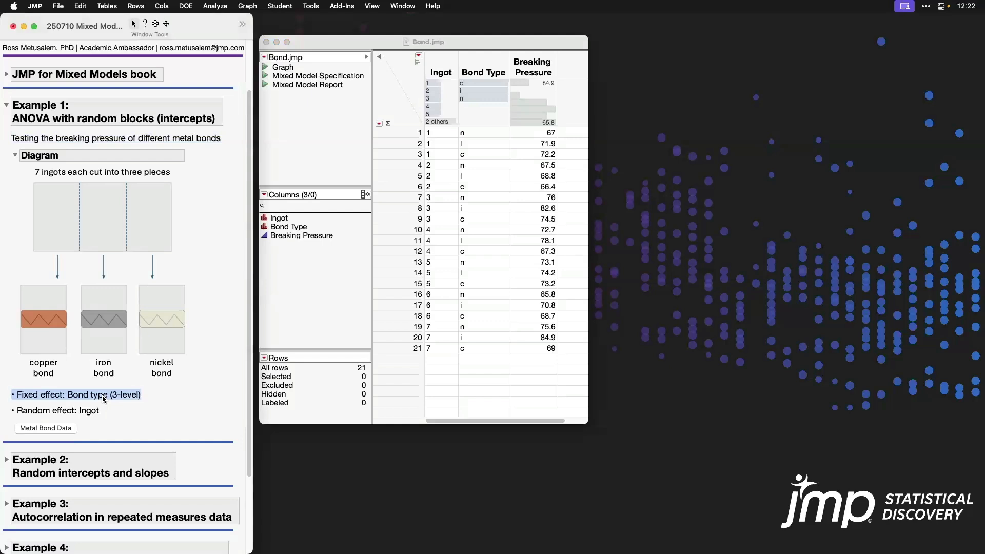
click(93, 412)
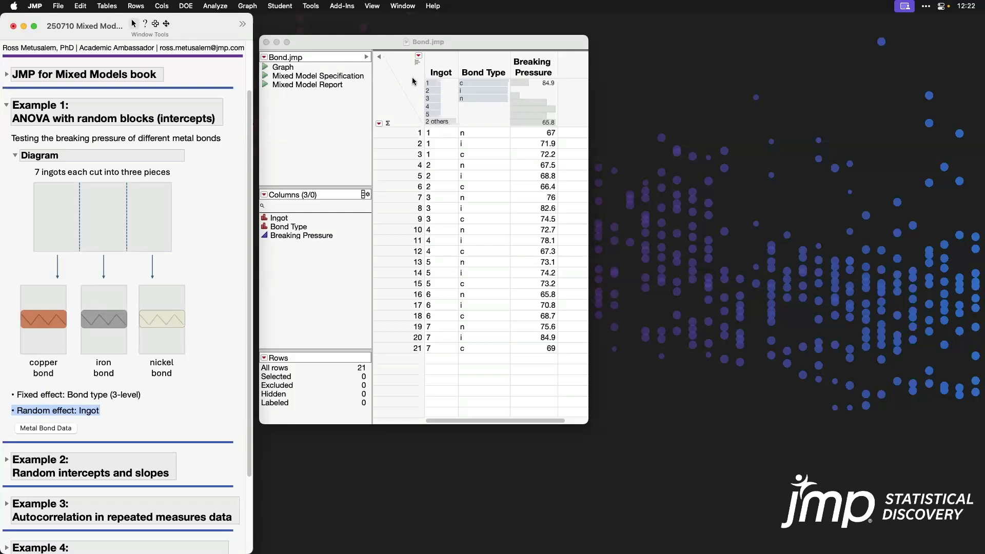
- Run the Graph script saved in the Bond table and reposition the resulting plot over the table's edge
click(389, 45)
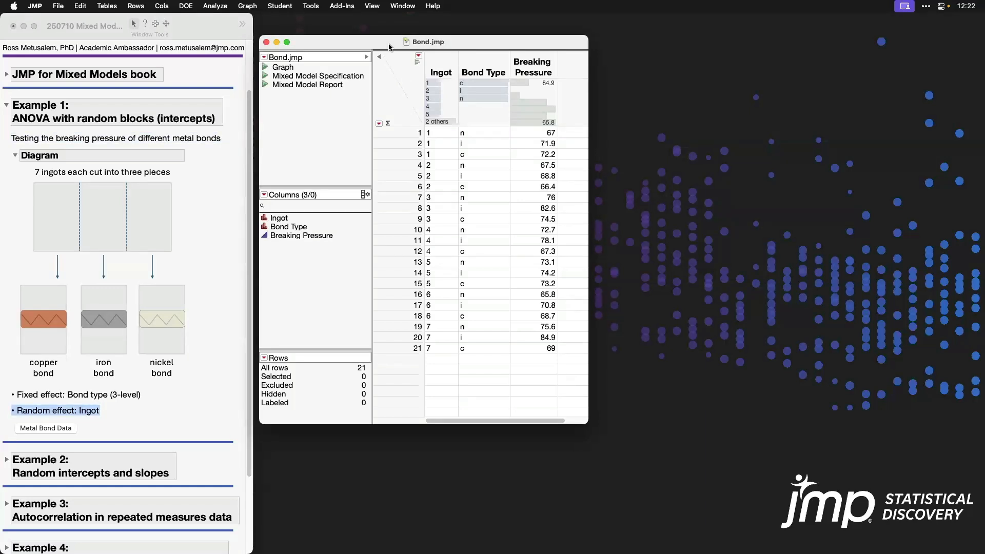
click(266, 67)
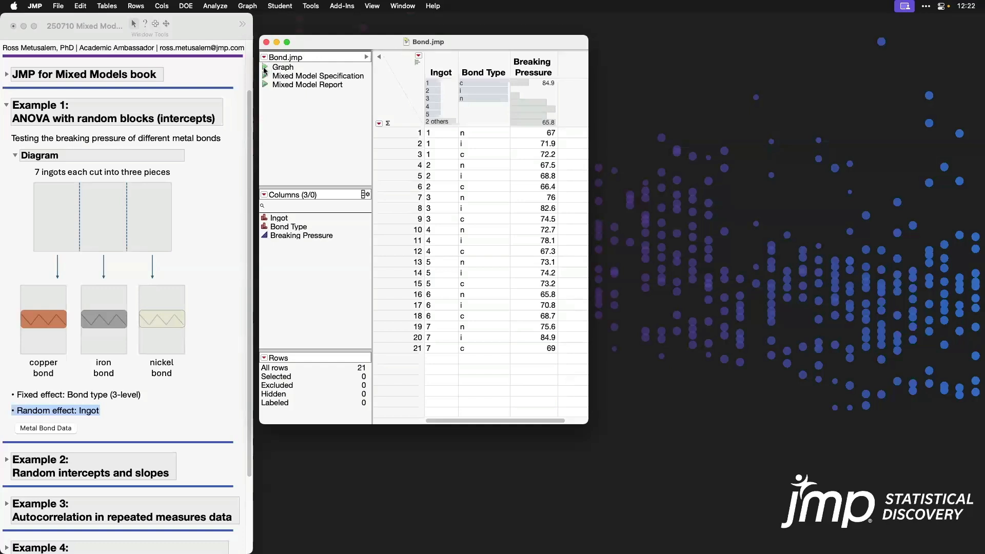
drag(178, 31, 600, 55)
click(247, 6)
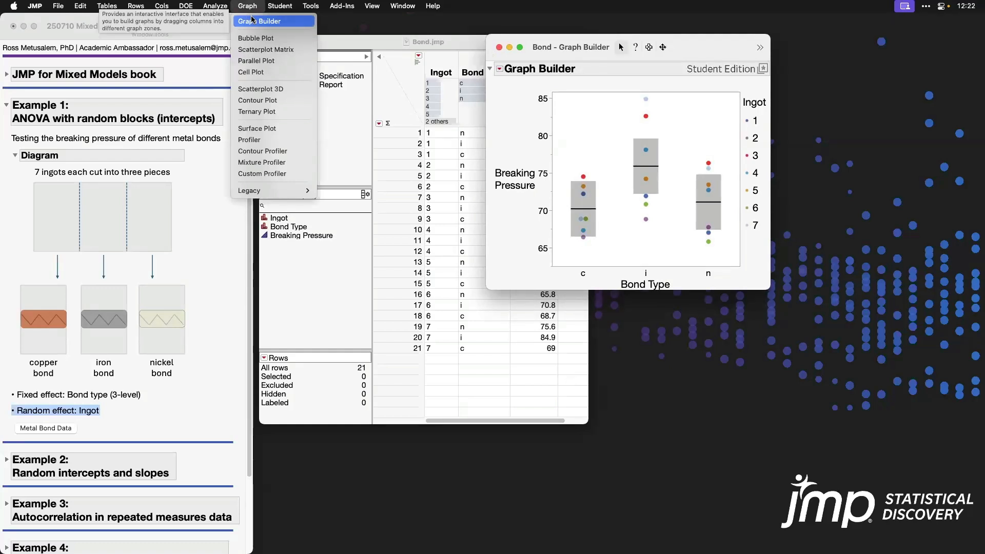
drag(570, 60, 548, 52)
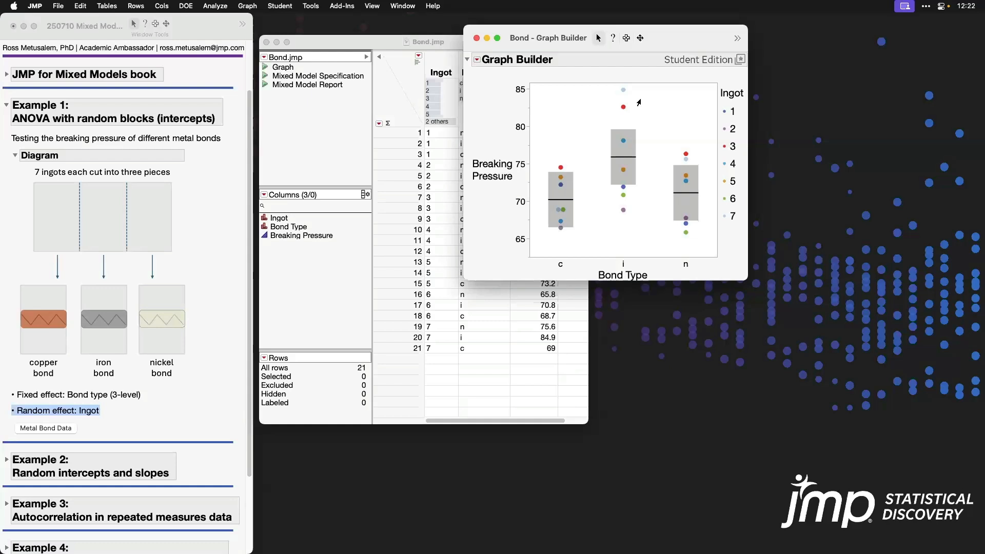
- Highlight the points of ingot 3 and of ingot 2 in the plot, and clear the selection
click(728, 147)
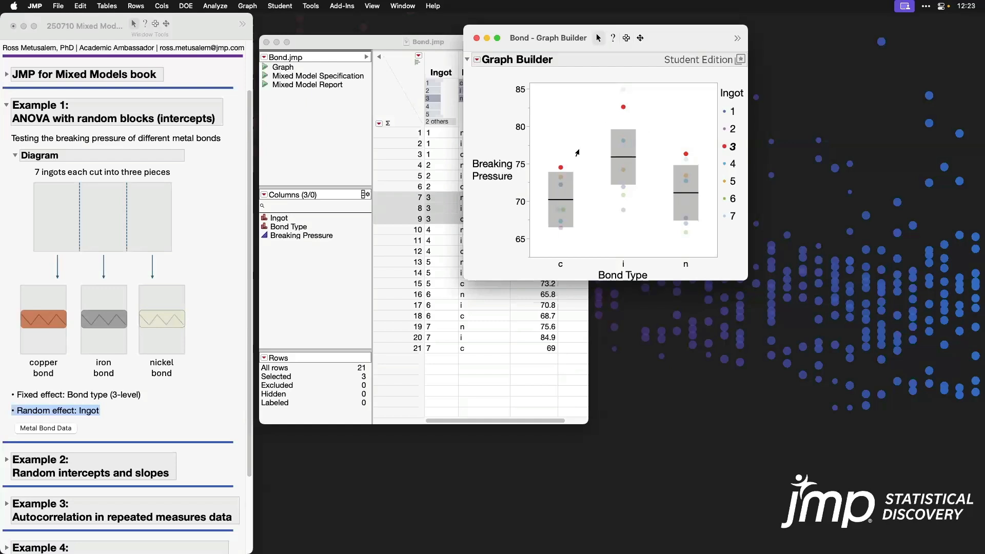
click(730, 130)
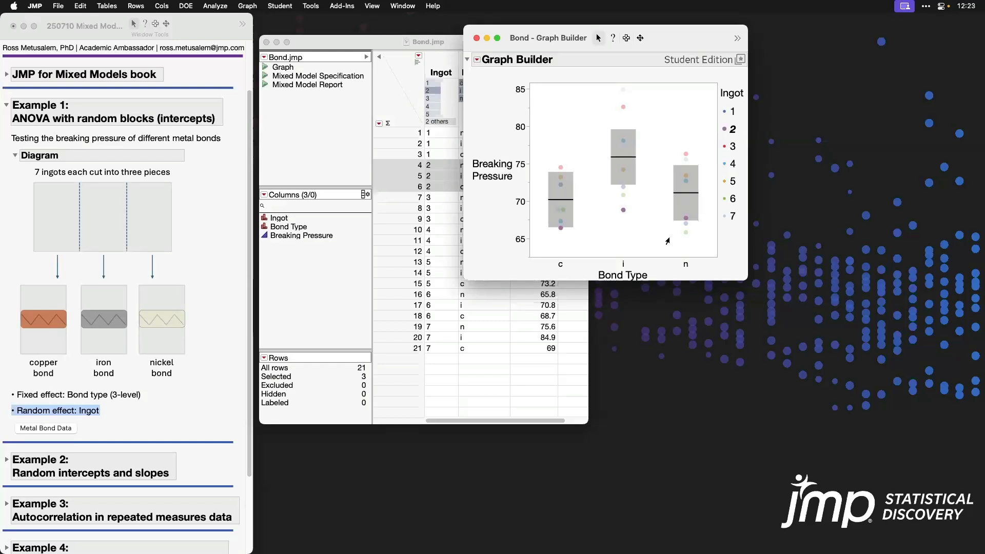
click(562, 118)
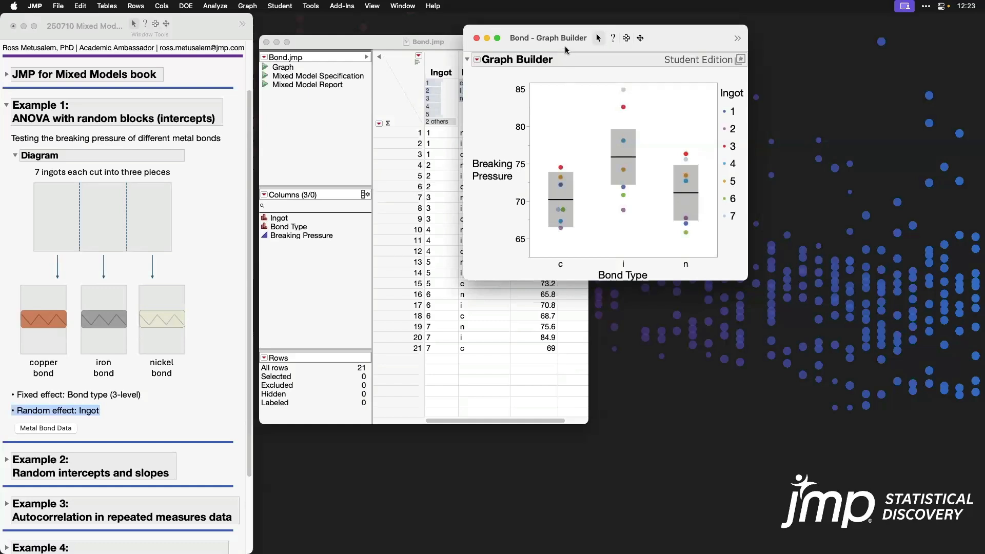
drag(566, 49, 584, 46)
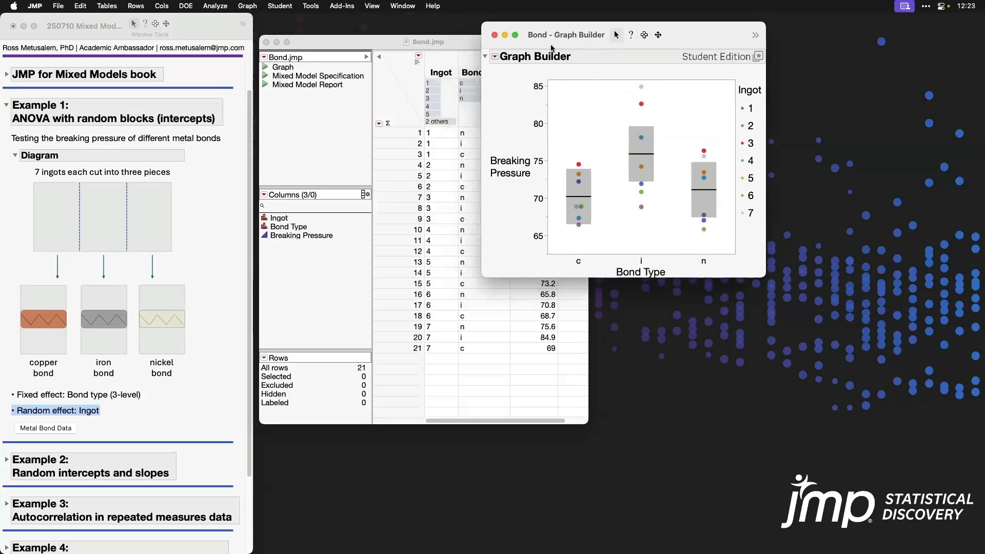
- Run the Mixed Model Report script saved in the Bond table and examine its Fixed Effects Tests section
click(387, 45)
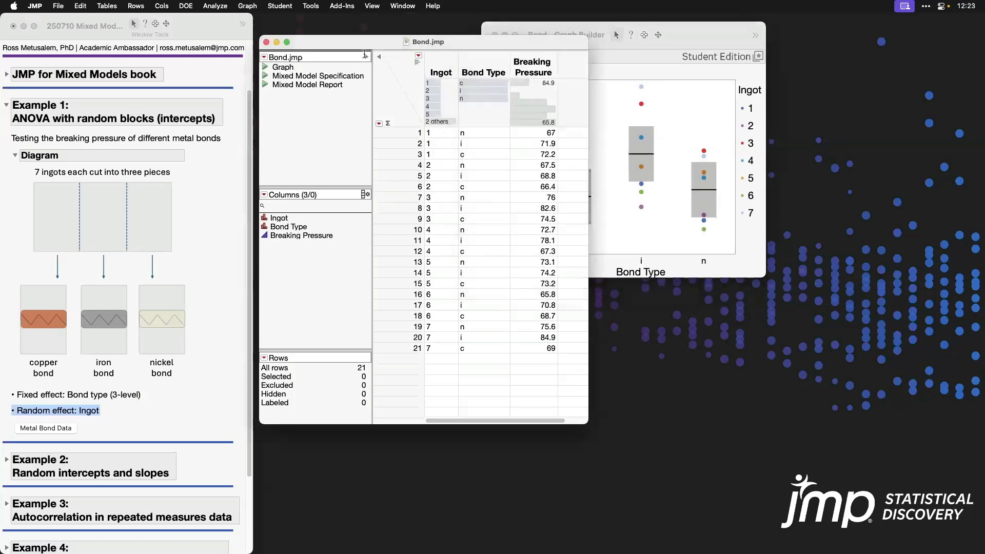
click(266, 85)
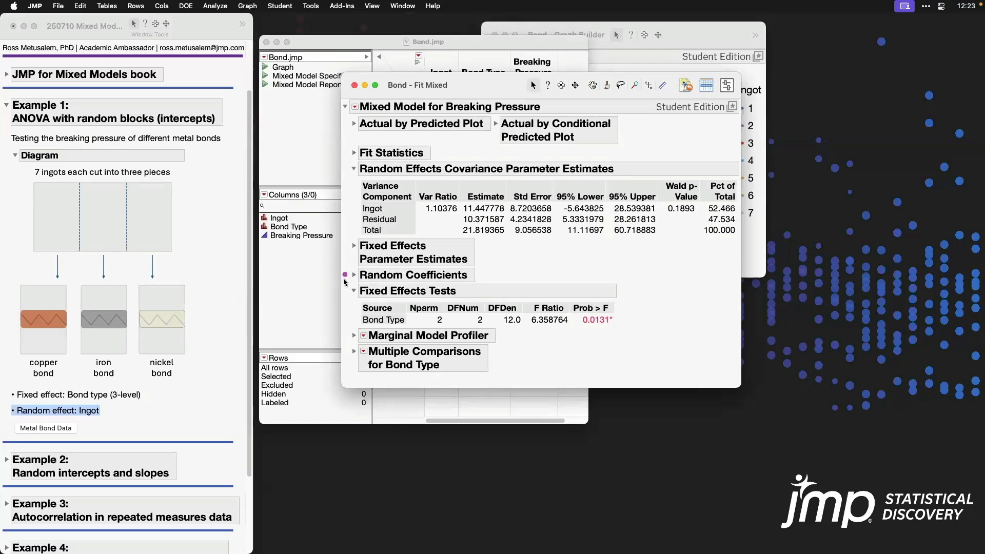
mouse_move(346, 283)
mouse_down()
mouse_move(440, 322)
mouse_move(624, 333)
mouse_up()
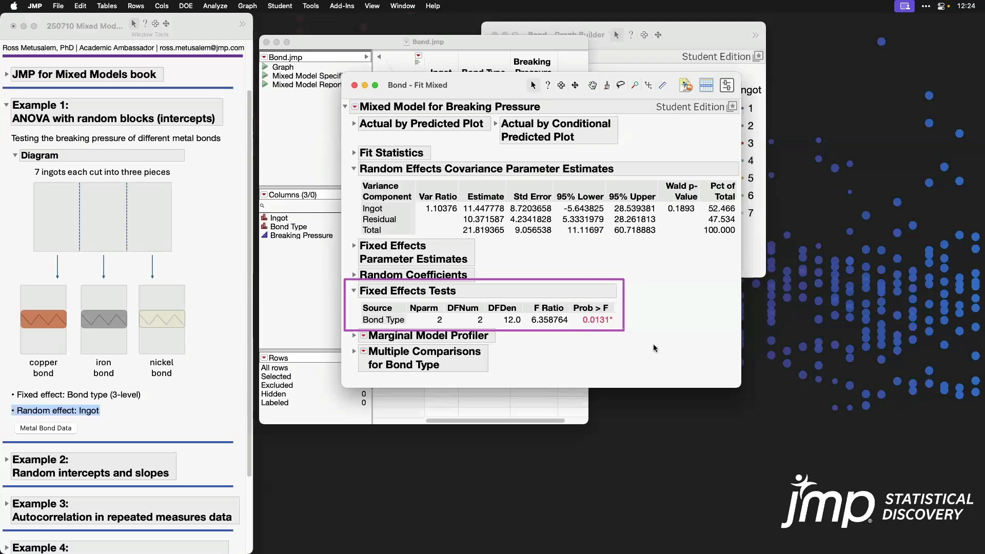
- Compare the bond type plot with the mixed model report and examine the ingot and residual percentages of total variance
drag(717, 35, 848, 43)
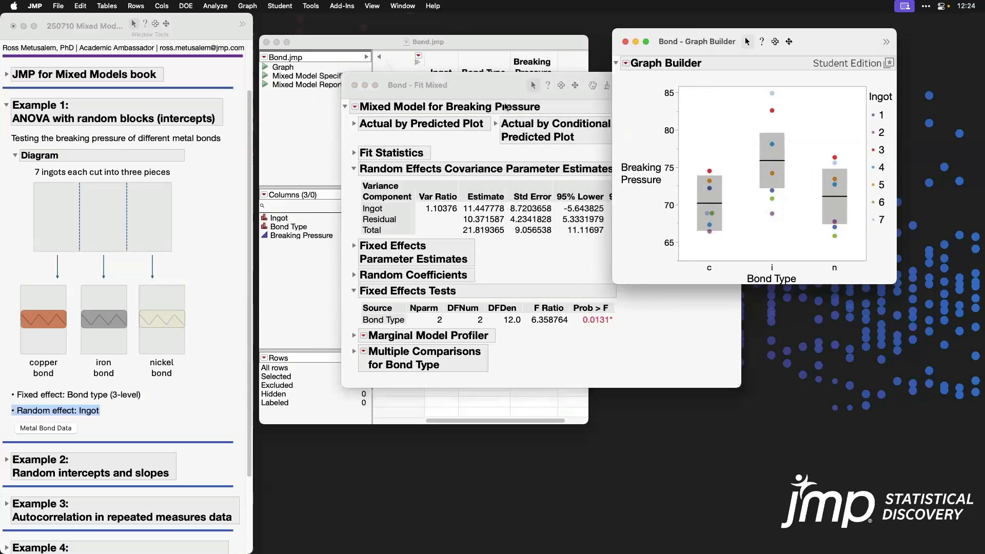
click(458, 88)
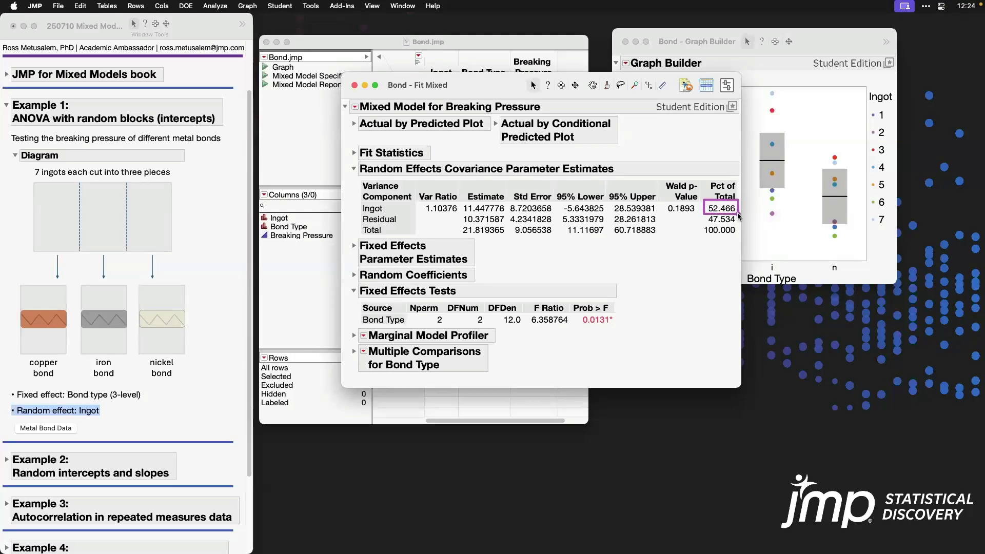
drag(738, 216, 737, 228)
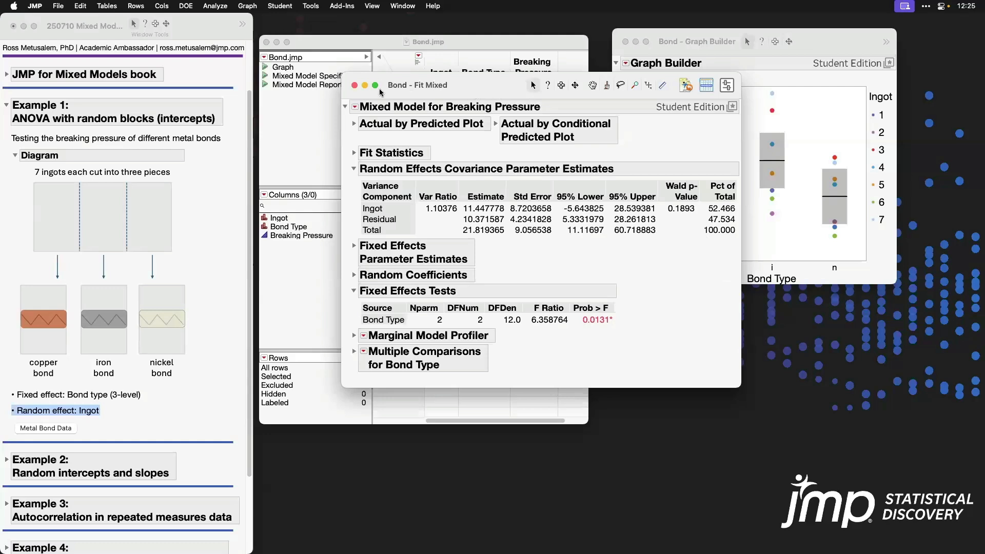
- Close the mixed model report and open a Fit Model specification with the Mixed Model personality
click(354, 85)
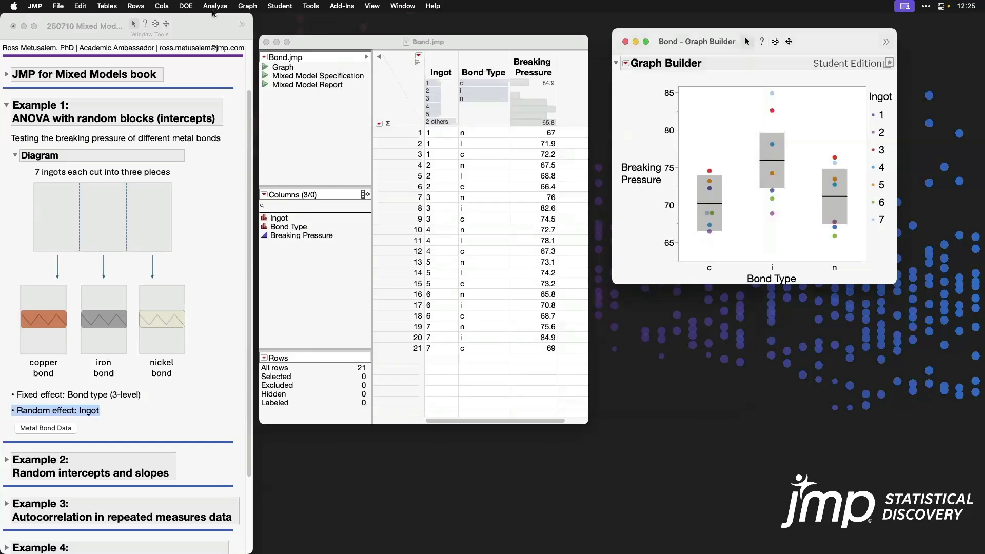
click(215, 6)
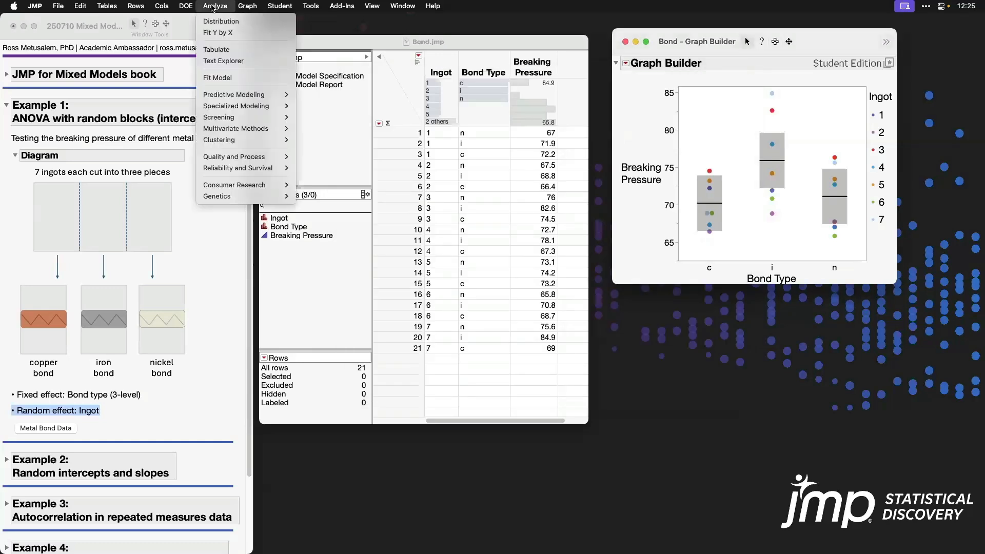
click(222, 78)
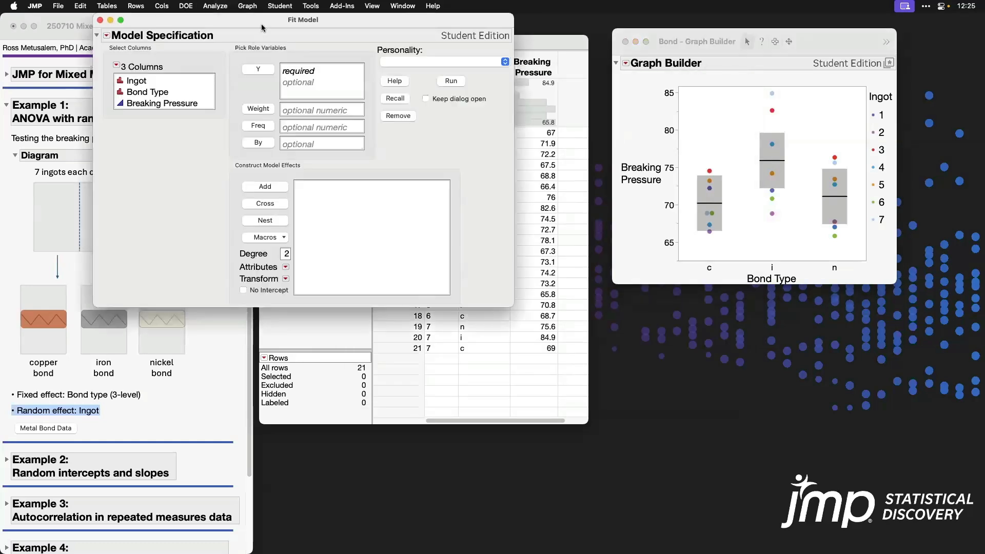
drag(270, 31, 475, 66)
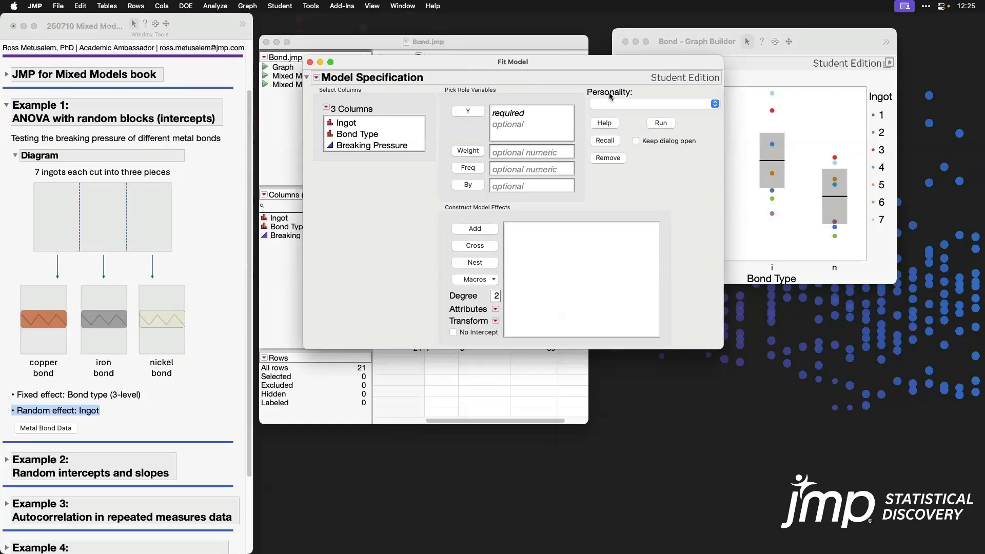
click(645, 104)
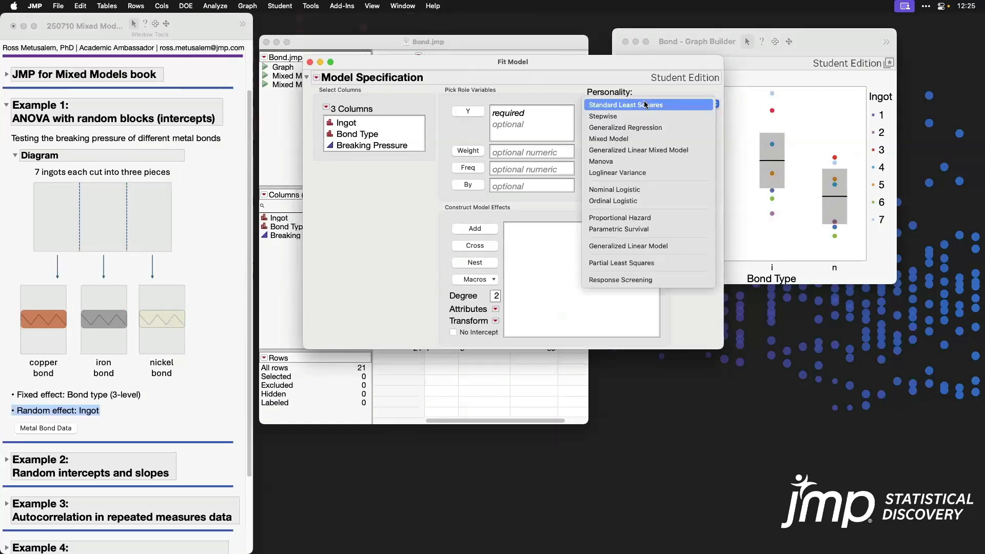
click(669, 137)
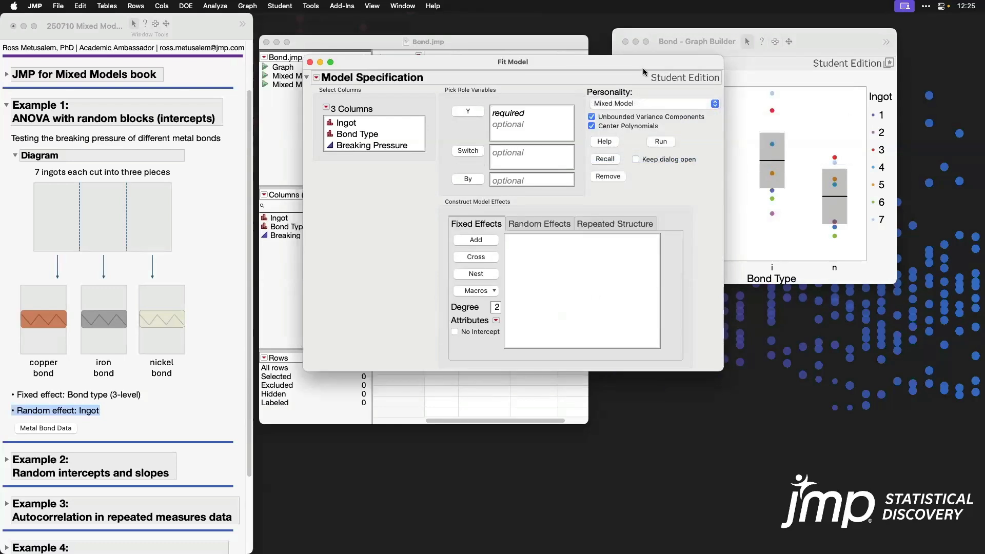
mouse_move(641, 65)
mouse_down()
mouse_move(643, 84)
mouse_move(724, 92)
mouse_up()
click(713, 105)
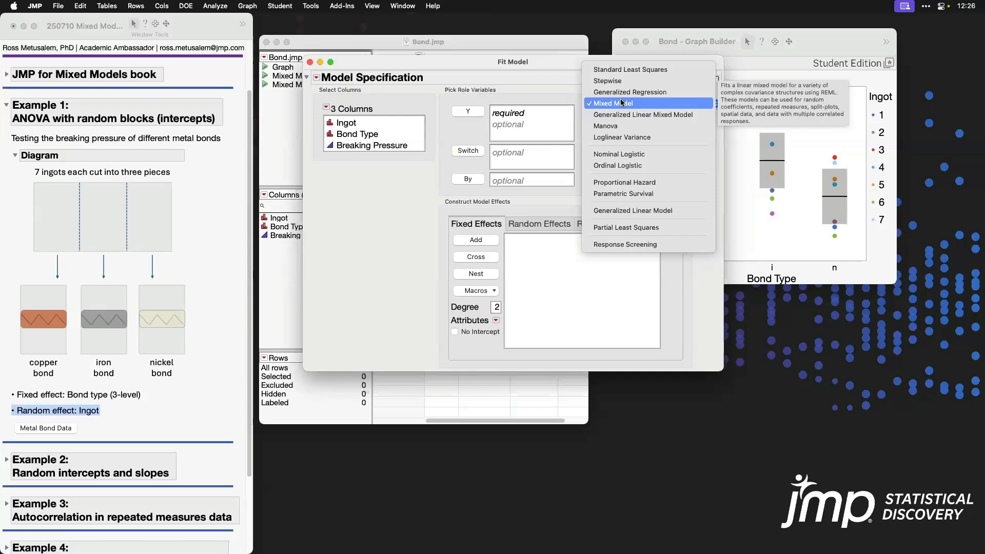
click(544, 80)
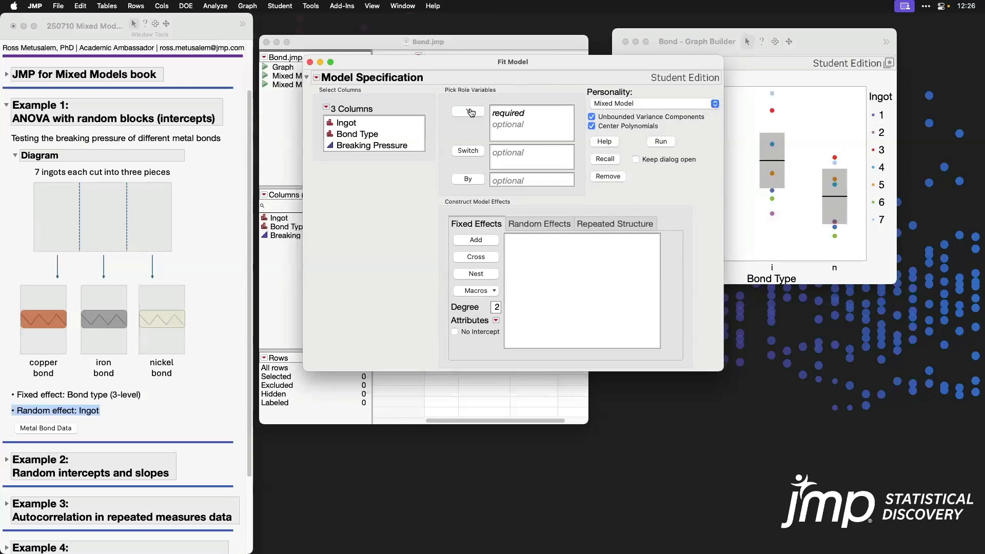
- Assign Breaking Pressure as the Y response of the mixed model
click(413, 146)
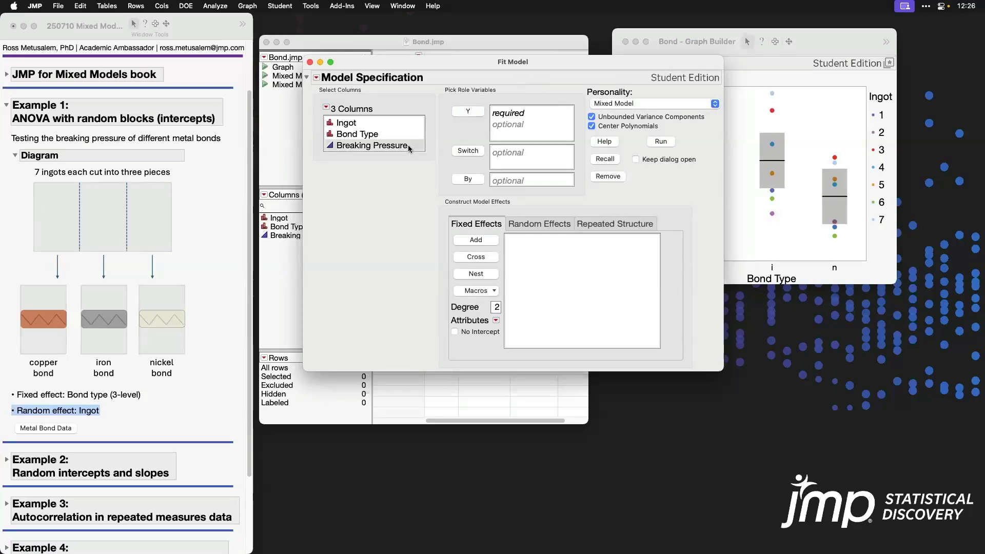
click(471, 113)
mouse_move(437, 203)
mouse_down()
mouse_move(562, 207)
mouse_move(580, 230)
mouse_move(439, 237)
mouse_move(436, 205)
mouse_up()
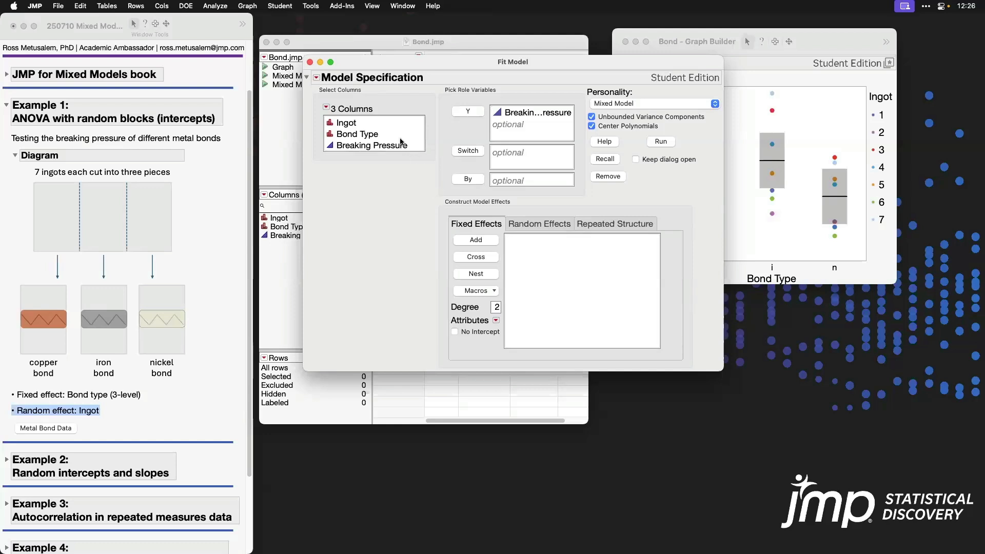
- Run the mixed model with Bond Type as the fixed effect and Ingot as the random effect
click(380, 134)
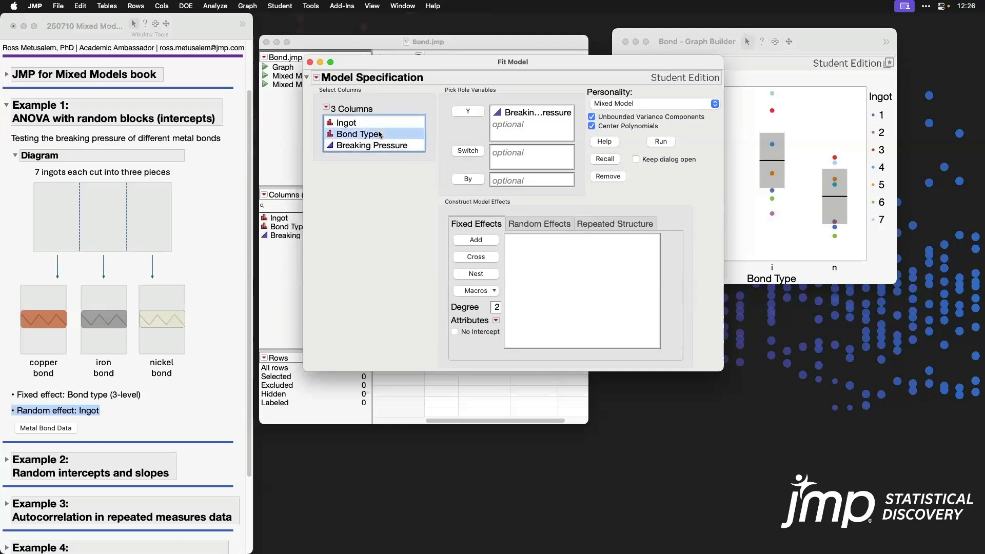
click(481, 241)
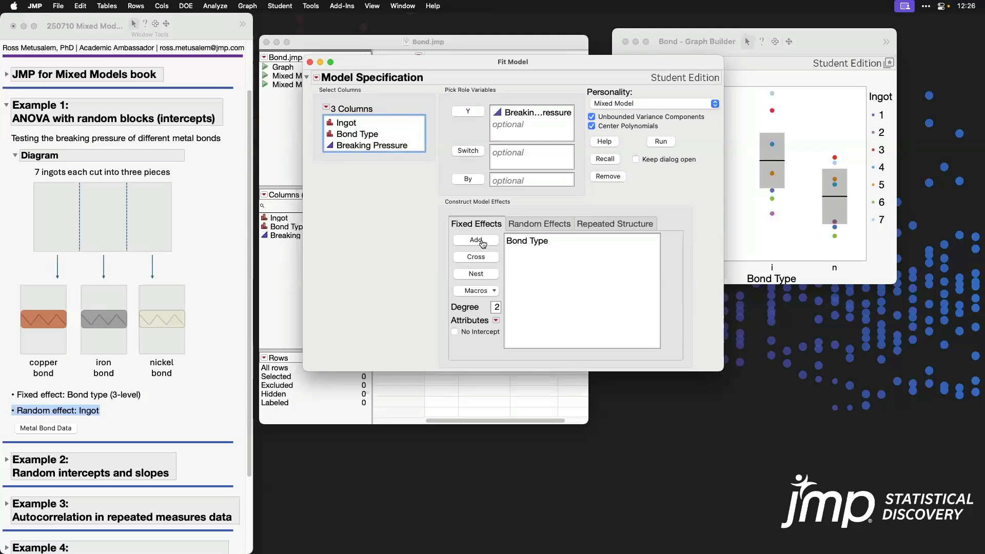
click(524, 228)
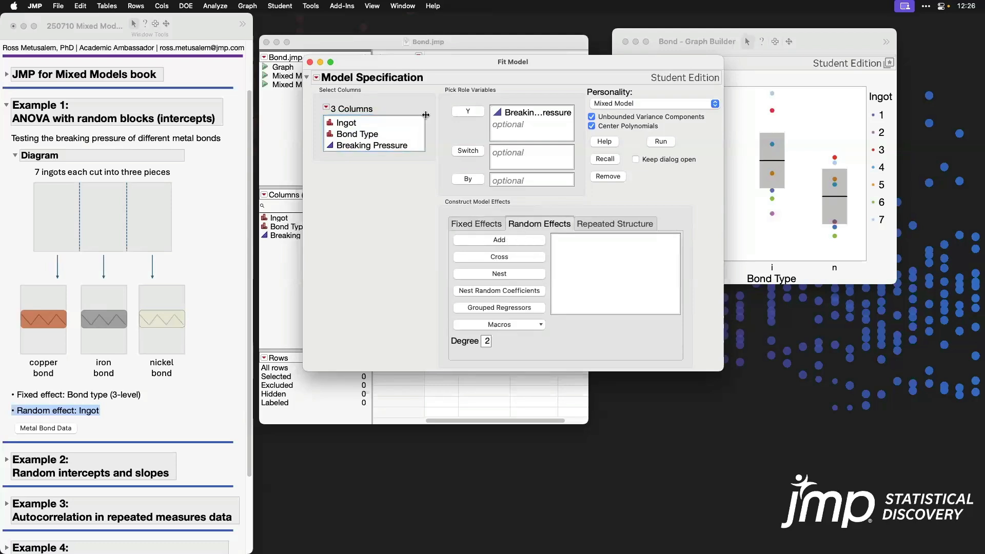
click(371, 124)
click(498, 240)
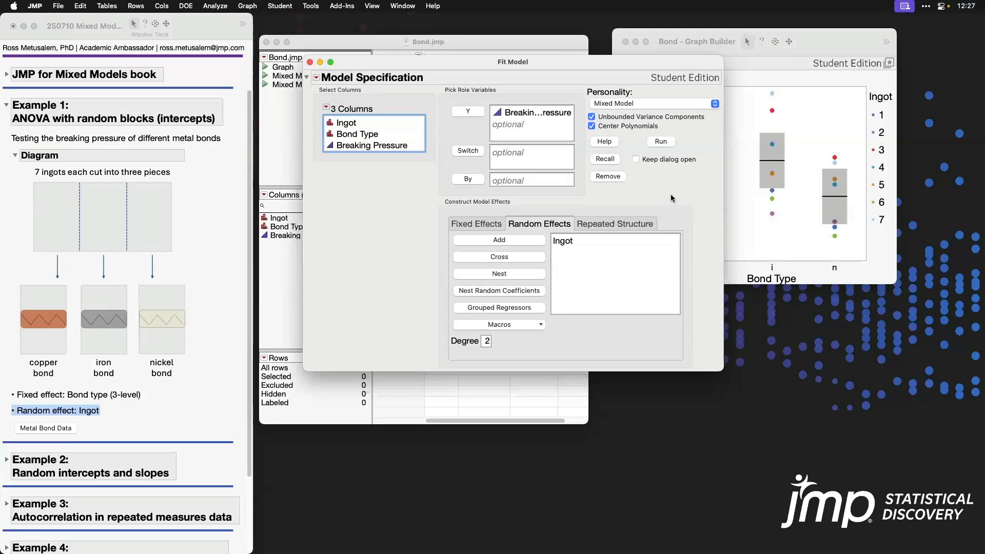
click(661, 142)
- Collapse both actual-by-predicted plots, Fit Statistics and Fixed Effects Parameter Estimates, and examine the remaining tables of the mixed model report
drag(420, 29, 448, 33)
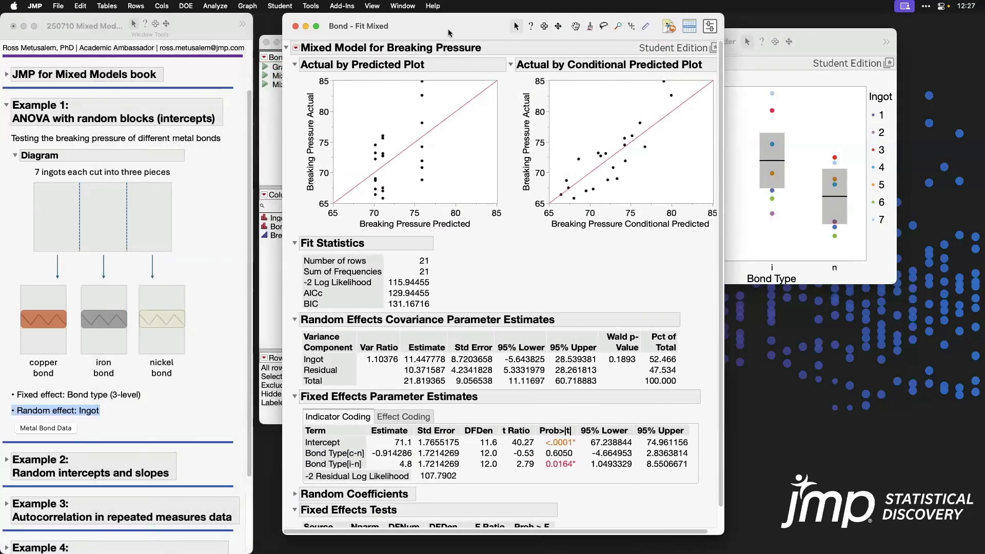
click(295, 65)
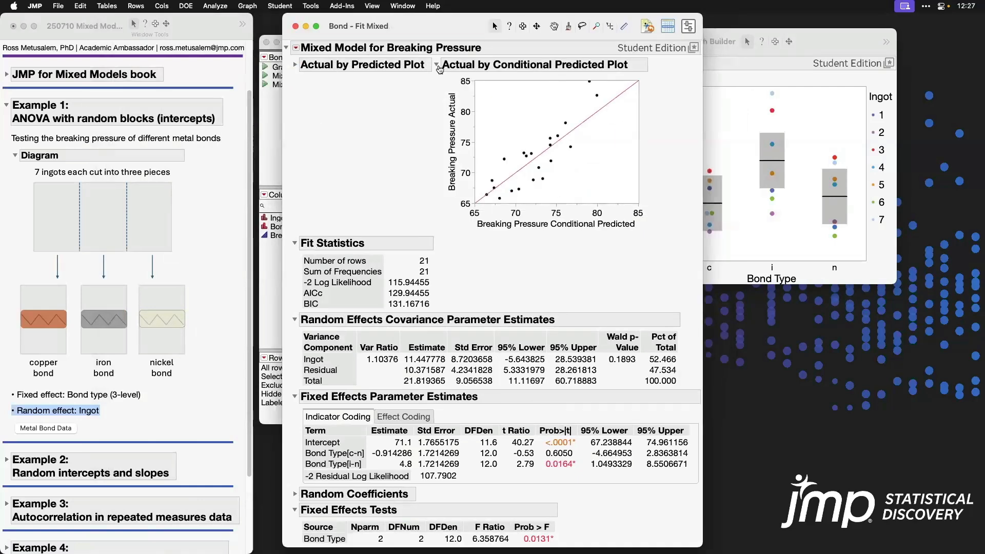
click(438, 66)
click(295, 94)
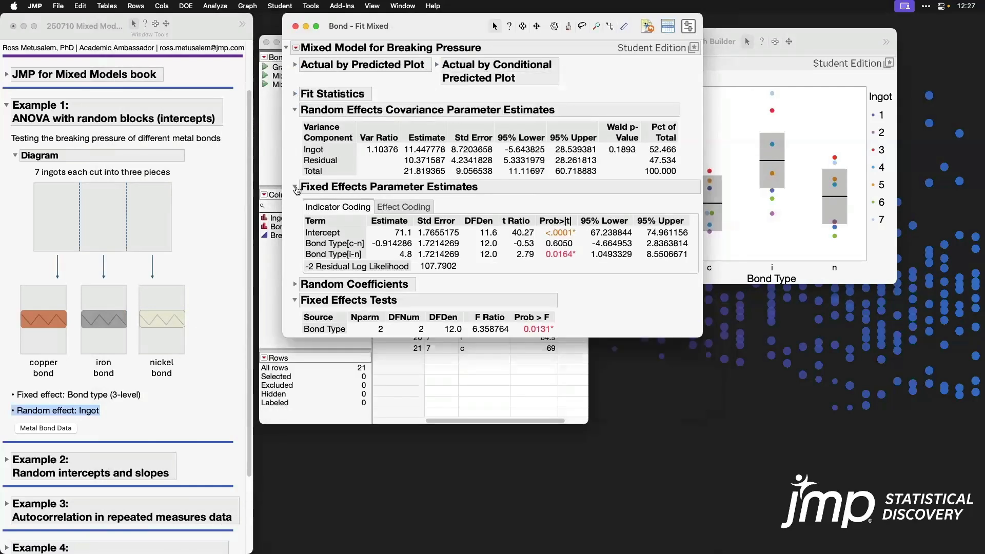
click(296, 189)
mouse_move(330, 239)
mouse_down()
mouse_move(482, 237)
mouse_move(523, 266)
mouse_move(369, 273)
mouse_move(284, 260)
mouse_move(302, 242)
mouse_up()
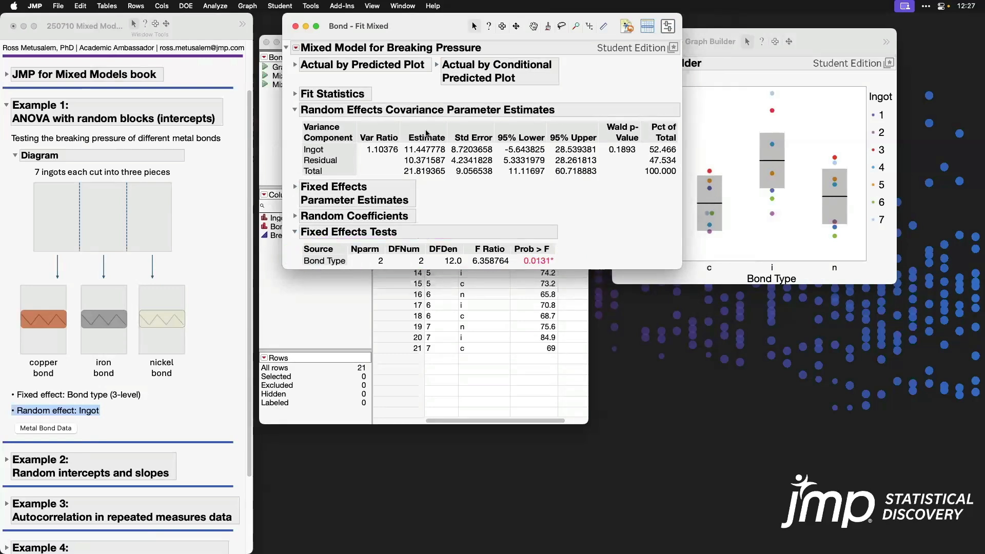
drag(404, 144, 448, 166)
- Add the marginal model profiler to the mixed model report and enlarge its Bond Type plot
click(296, 49)
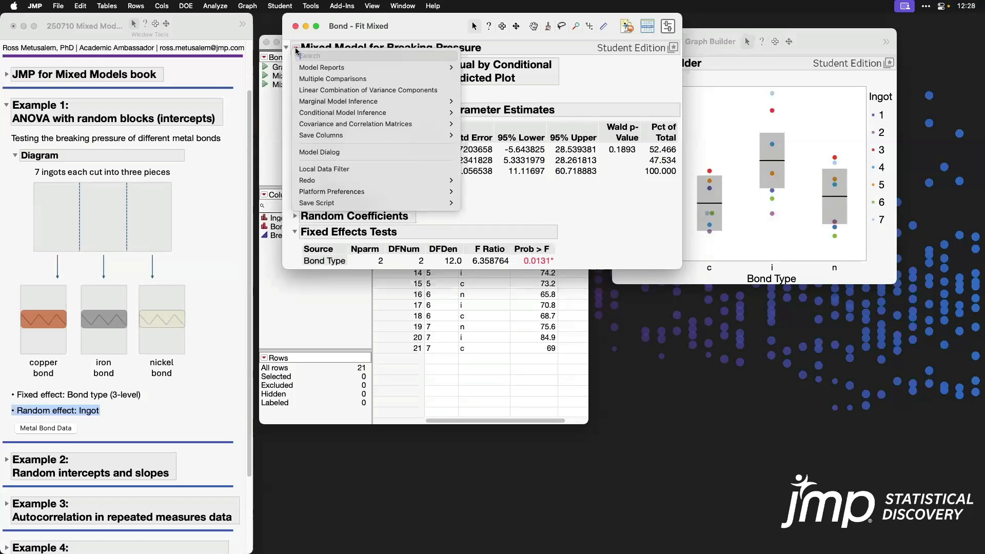
mouse_move(385, 102)
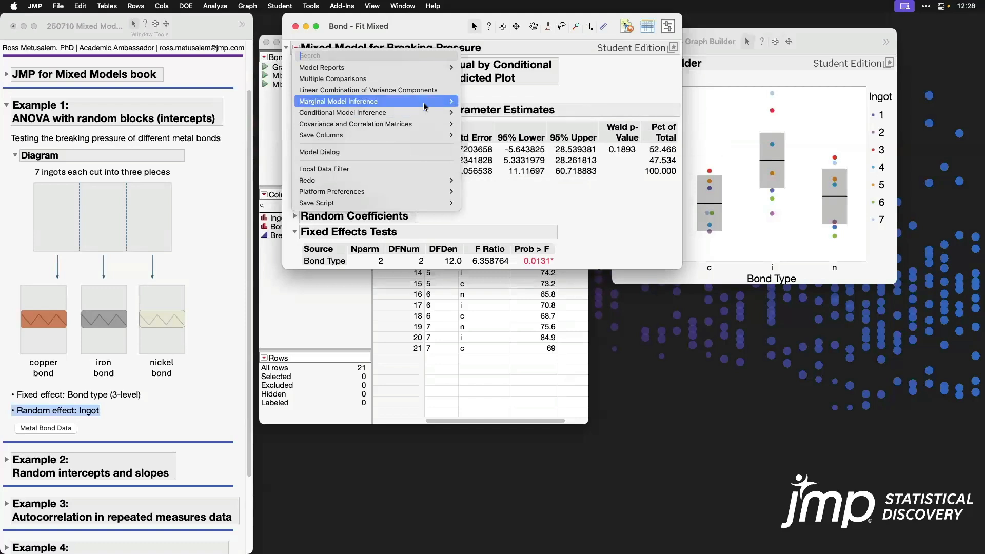
mouse_move(424, 104)
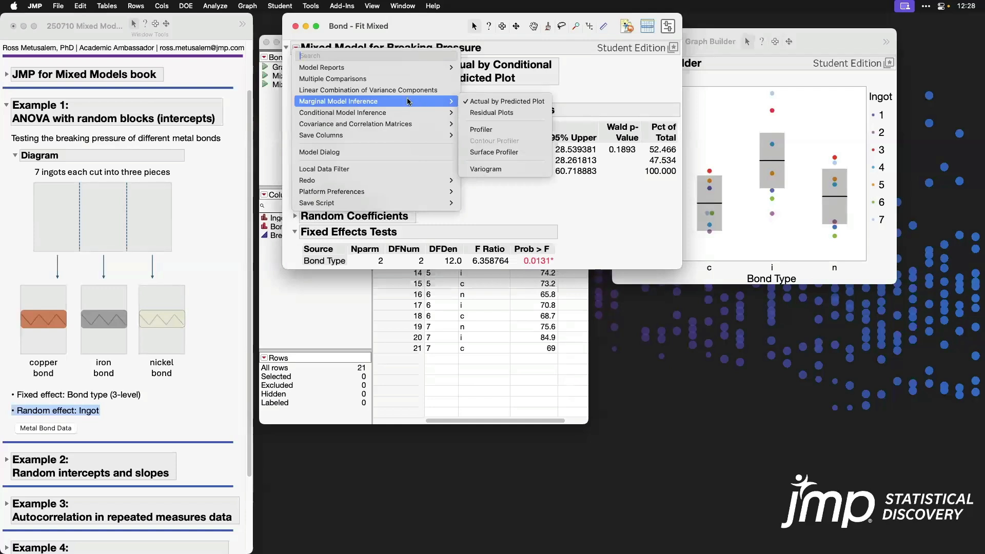
click(501, 131)
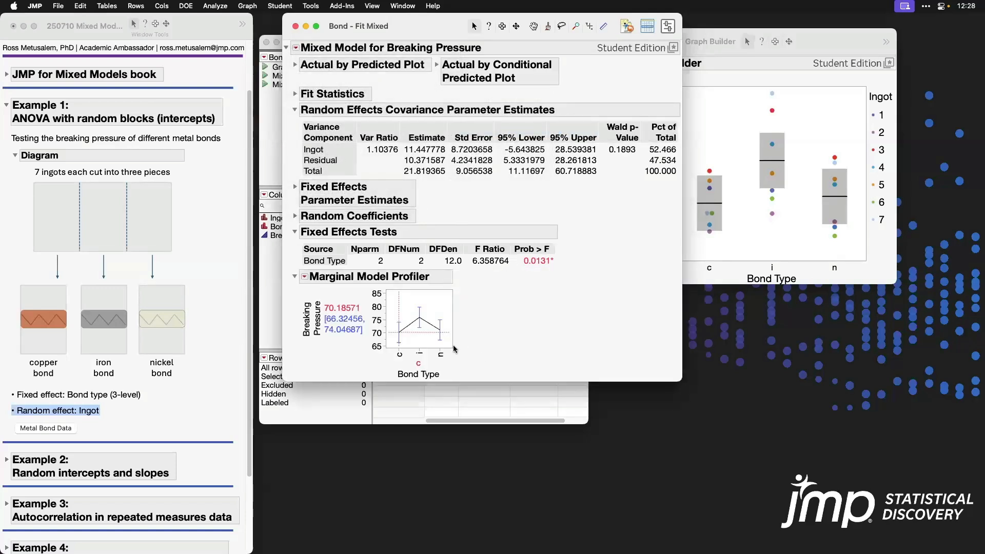
drag(451, 346, 490, 381)
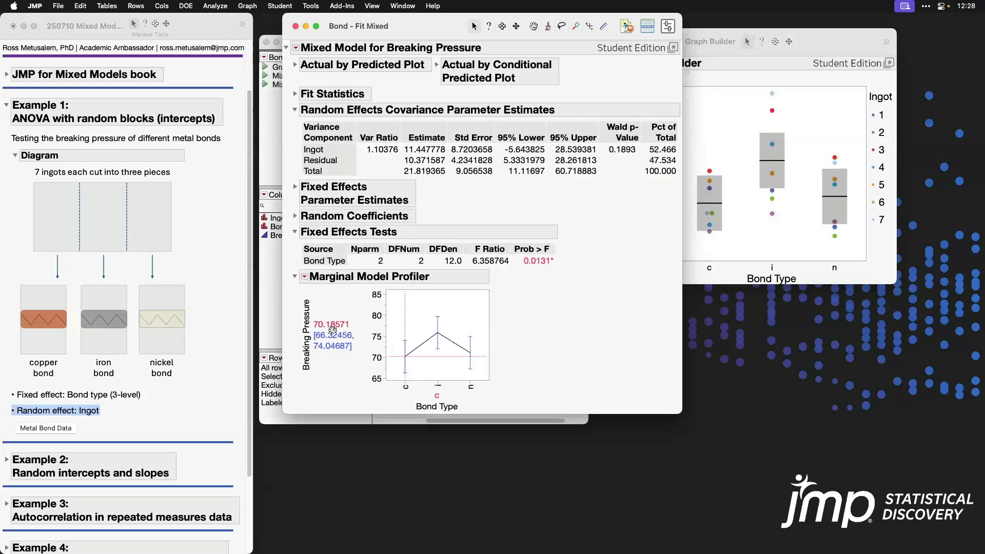
- Expand Fixed Effects Parameter Estimates and compare its indicator-coded terms with the marginal profiler's predictions for bond types c, i and n
click(435, 329)
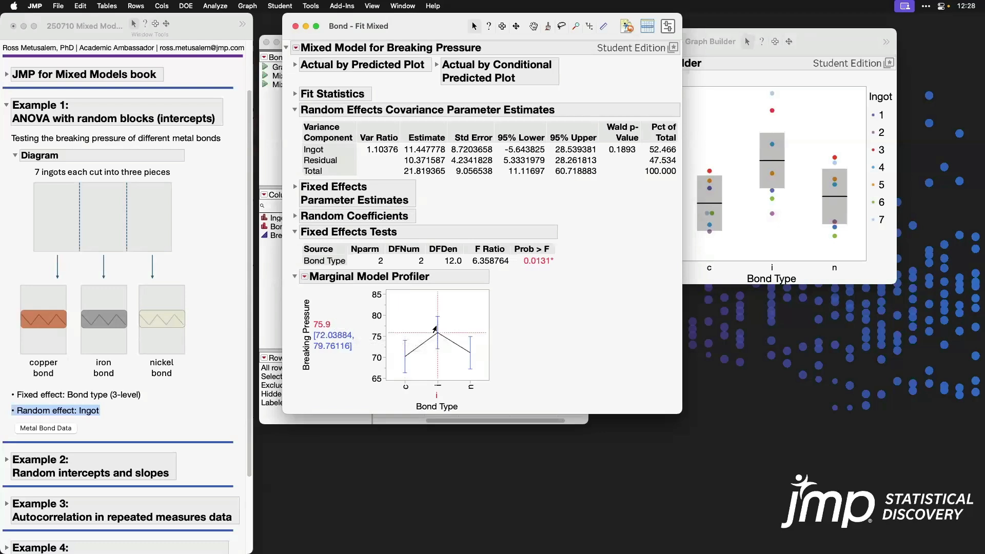
click(461, 349)
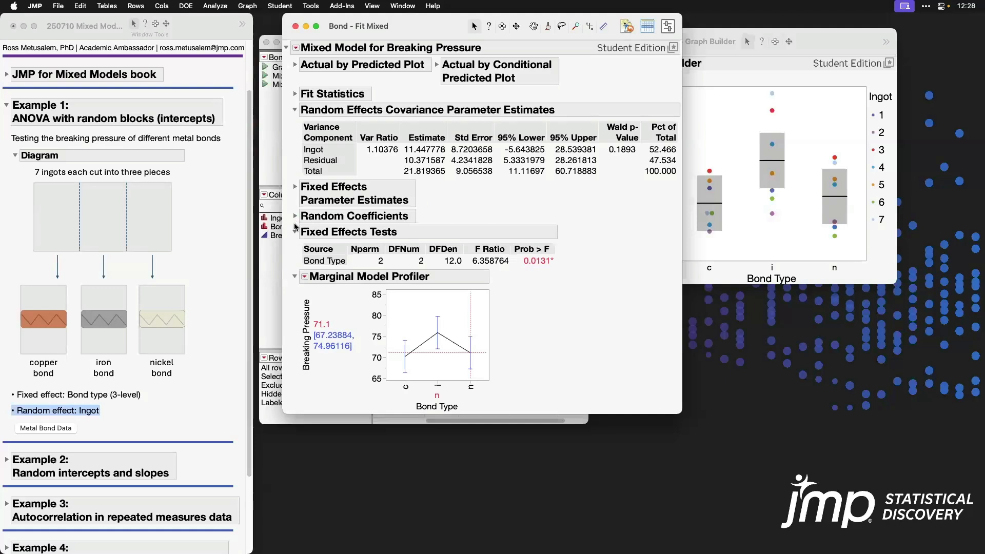
click(295, 188)
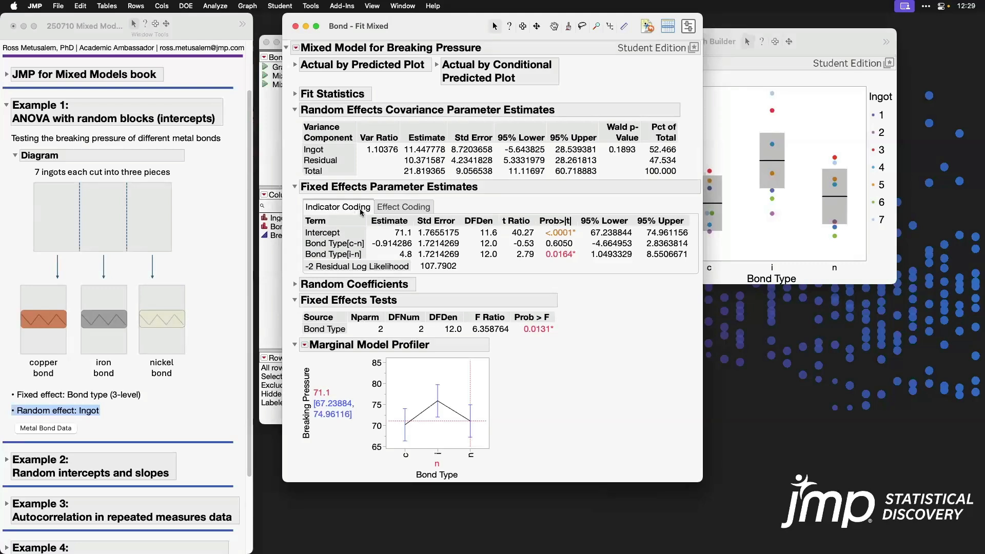
drag(298, 224, 416, 239)
drag(309, 383, 338, 400)
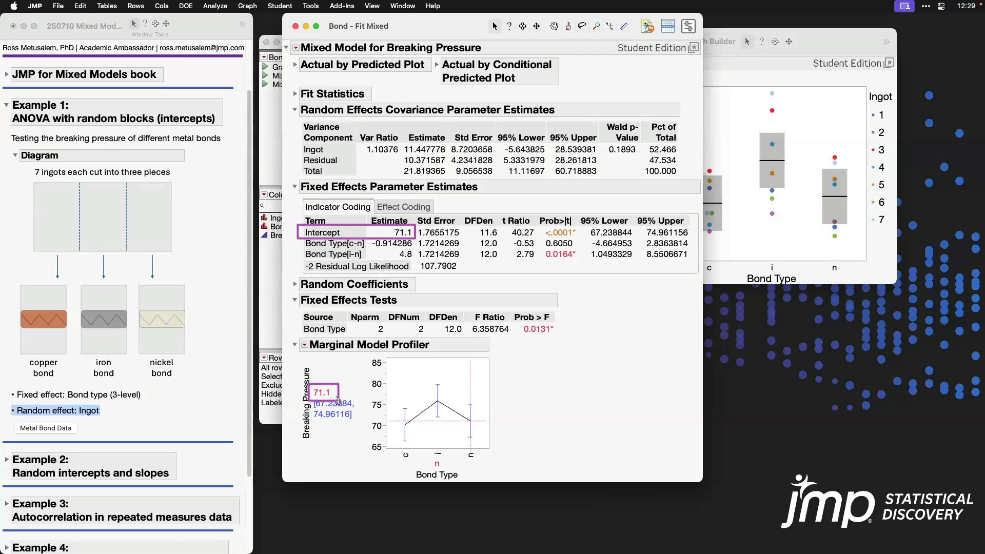
drag(300, 238, 418, 250)
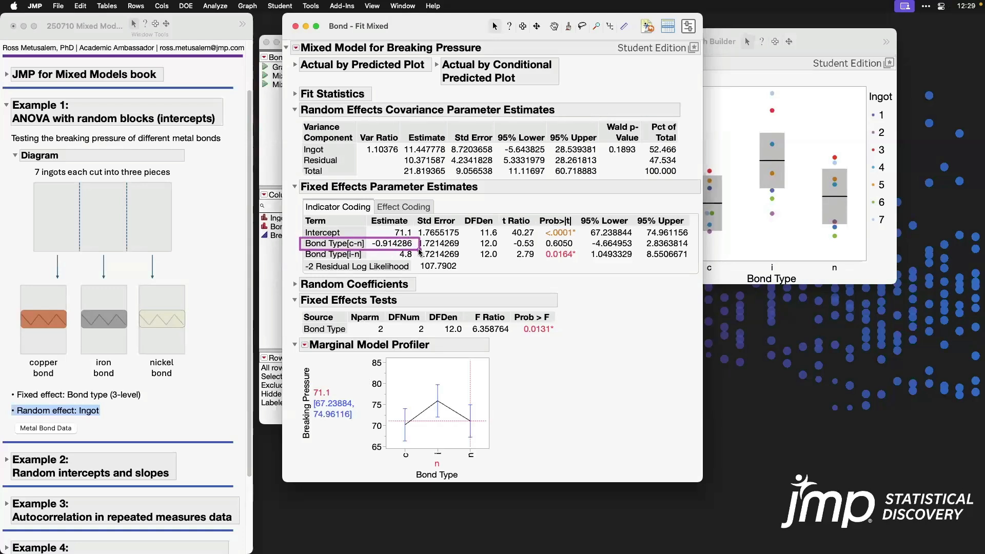
click(405, 403)
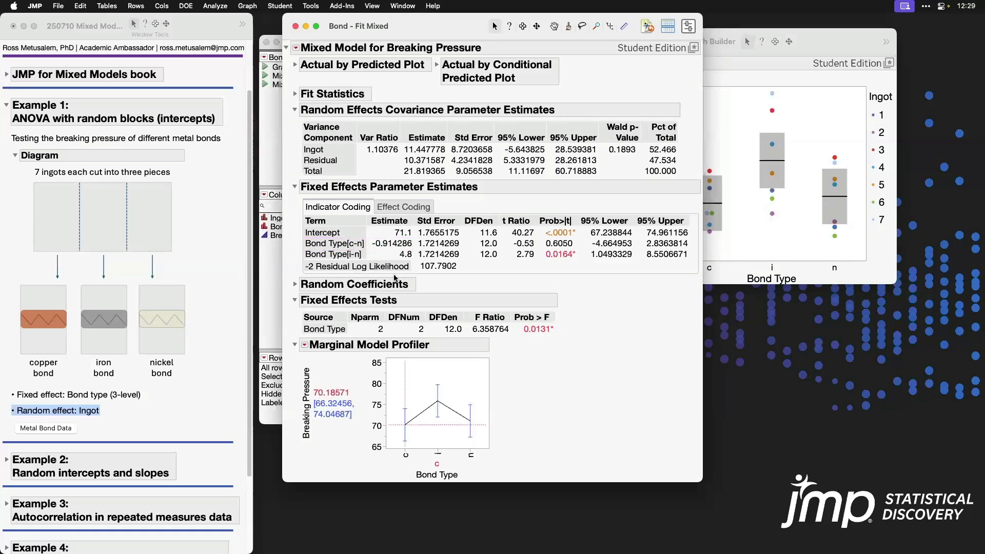
drag(300, 248, 415, 263)
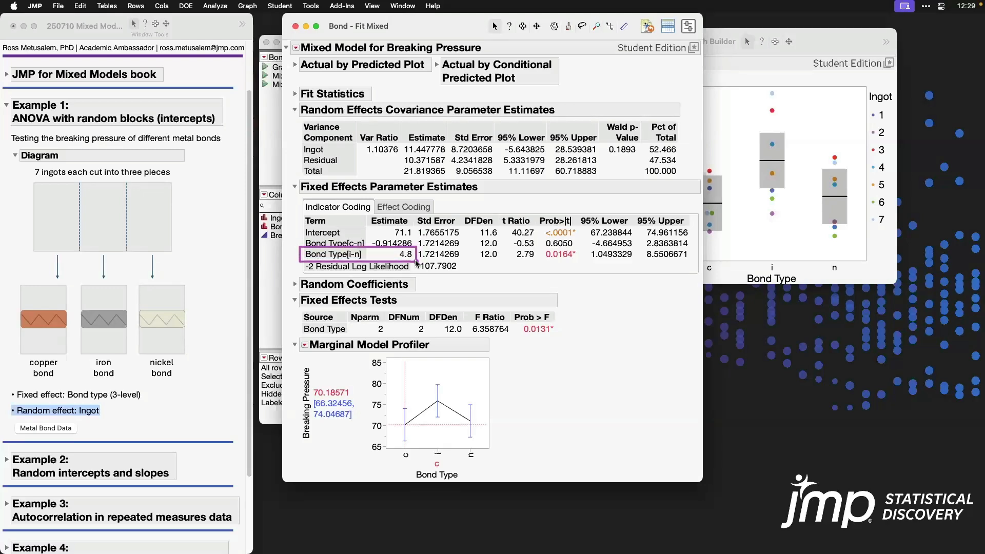
click(435, 389)
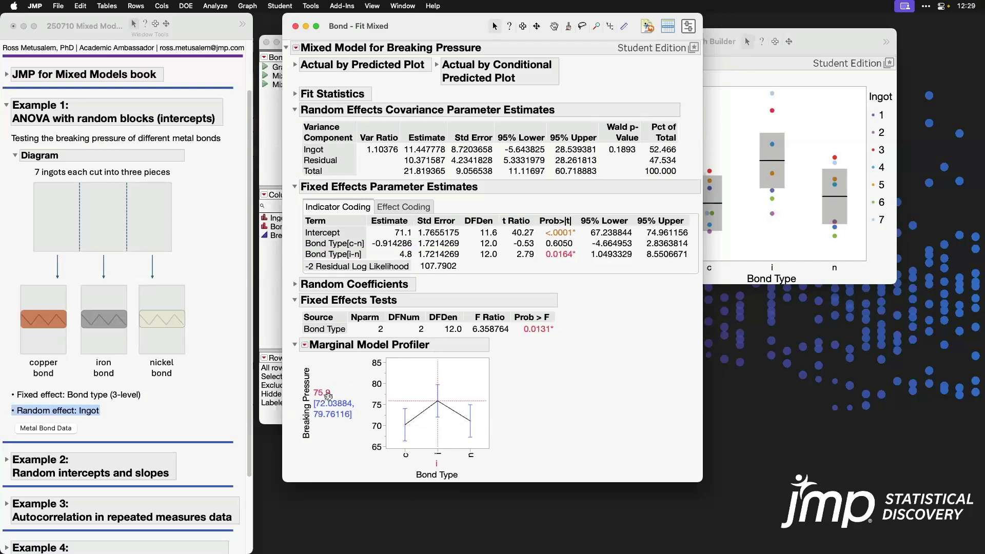
click(472, 403)
click(423, 384)
- Add multiple comparisons of least squares means for Bond Type, with the means plot and Student's t all pairwise comparisons
click(296, 47)
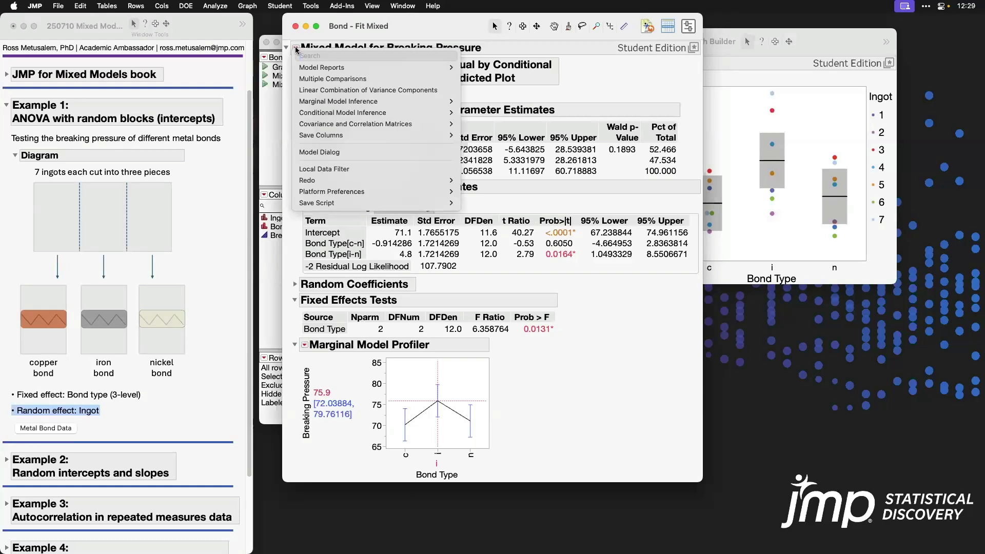
click(377, 78)
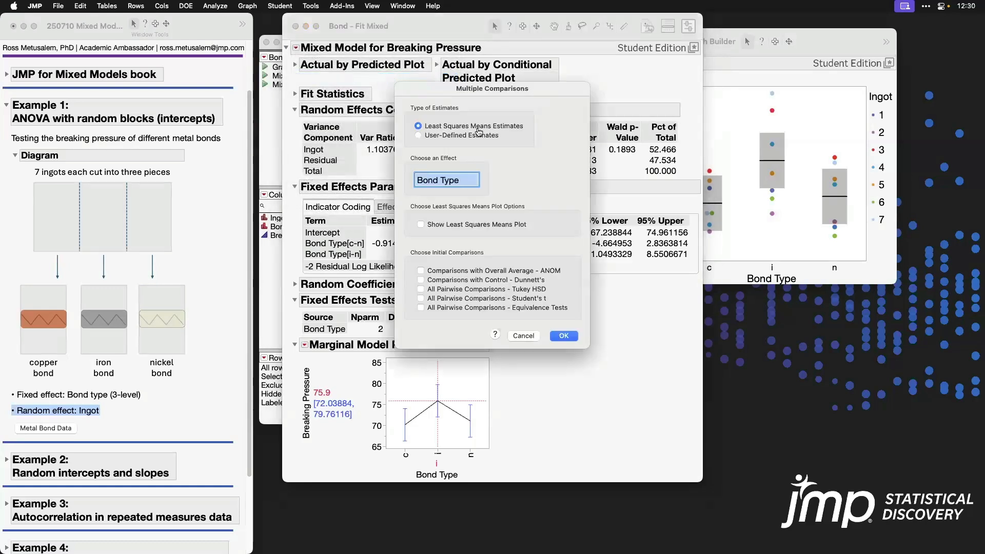
click(421, 224)
click(421, 299)
click(562, 337)
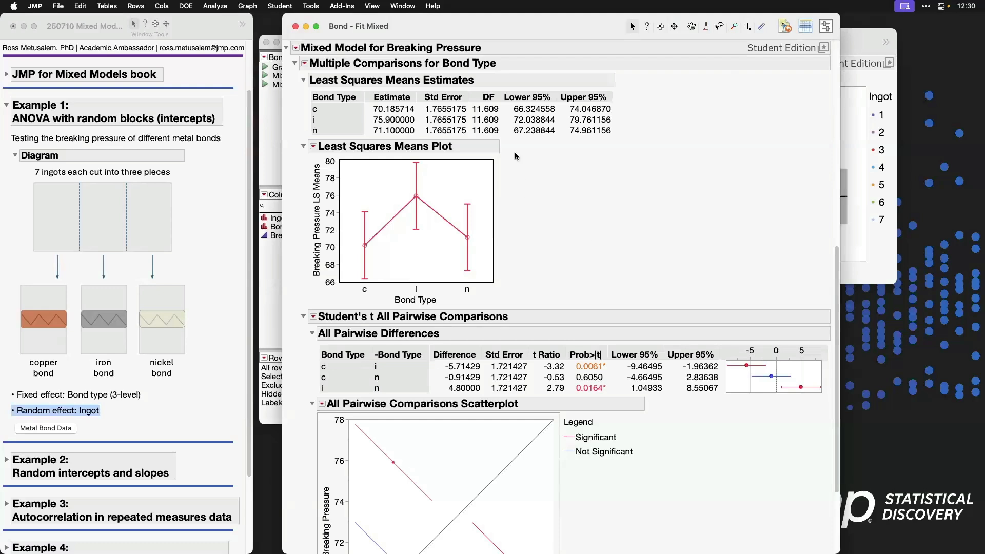
- Examine the least squares means plot and the Student's t pairwise differences between bond types, and return to the start of the report
mouse_move(297, 95)
mouse_down()
mouse_move(368, 147)
mouse_move(421, 91)
mouse_move(300, 88)
mouse_up()
mouse_move(290, 143)
mouse_down()
mouse_move(293, 225)
mouse_move(435, 304)
mouse_move(523, 218)
mouse_move(372, 125)
mouse_move(288, 122)
mouse_move(292, 185)
mouse_up()
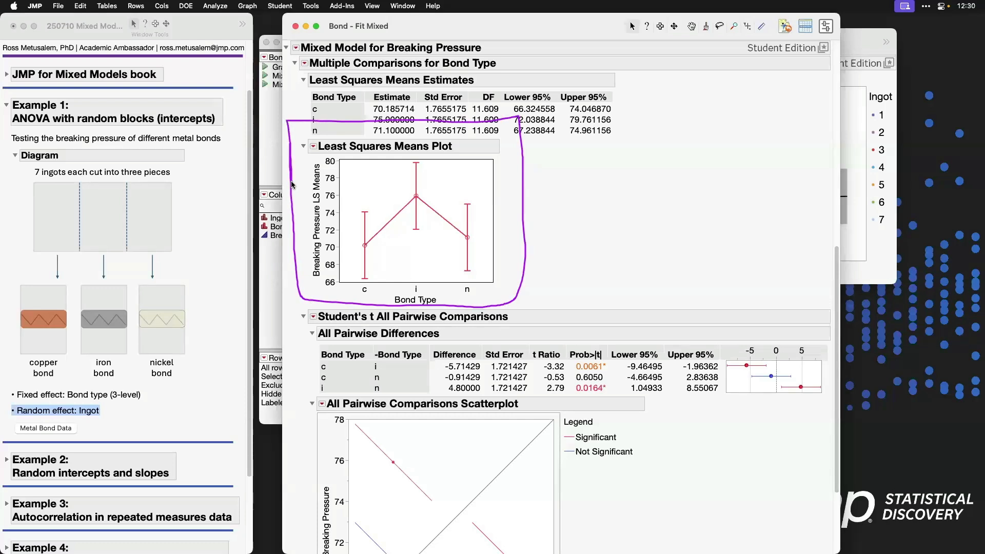
scroll(635, 253, down, 5)
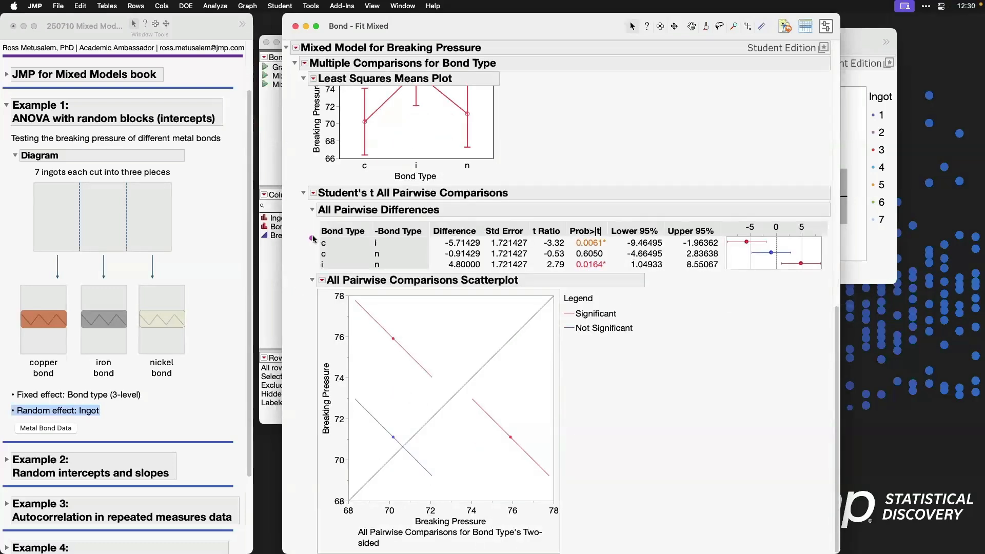
mouse_move(313, 237)
mouse_down()
mouse_move(357, 250)
mouse_move(607, 250)
mouse_move(607, 262)
mouse_up()
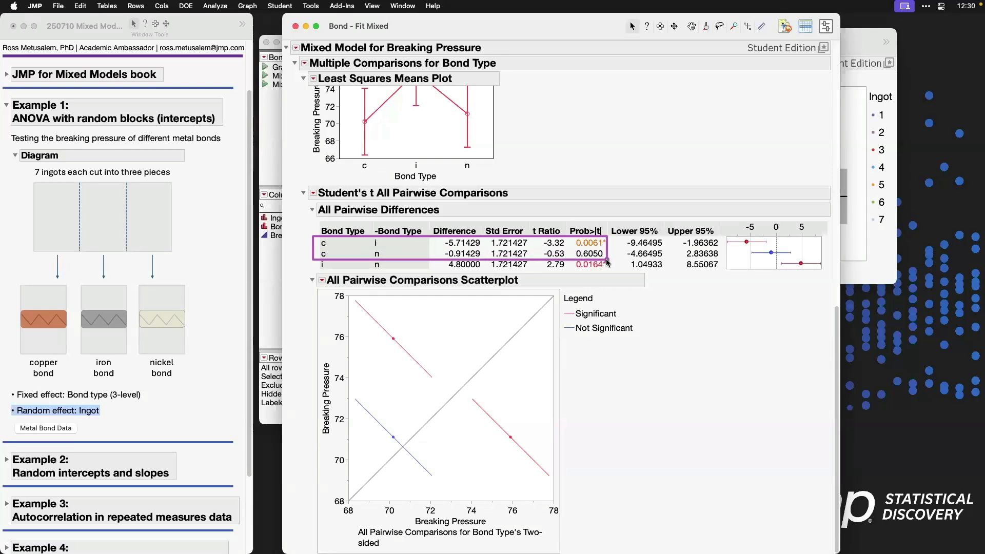
drag(606, 260, 610, 273)
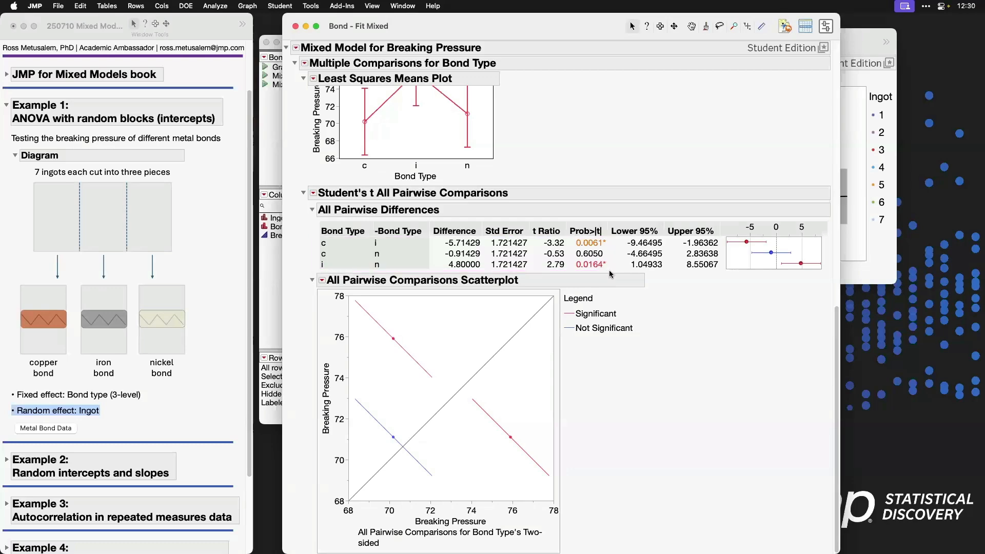
scroll(611, 274, up, 5)
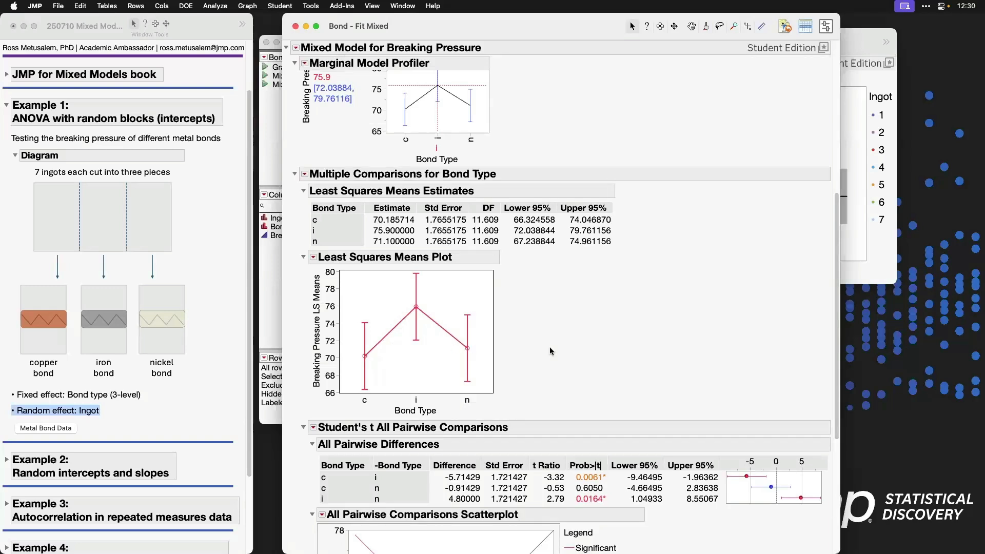
scroll(568, 336, up, 10)
scroll(568, 335, up, 1)
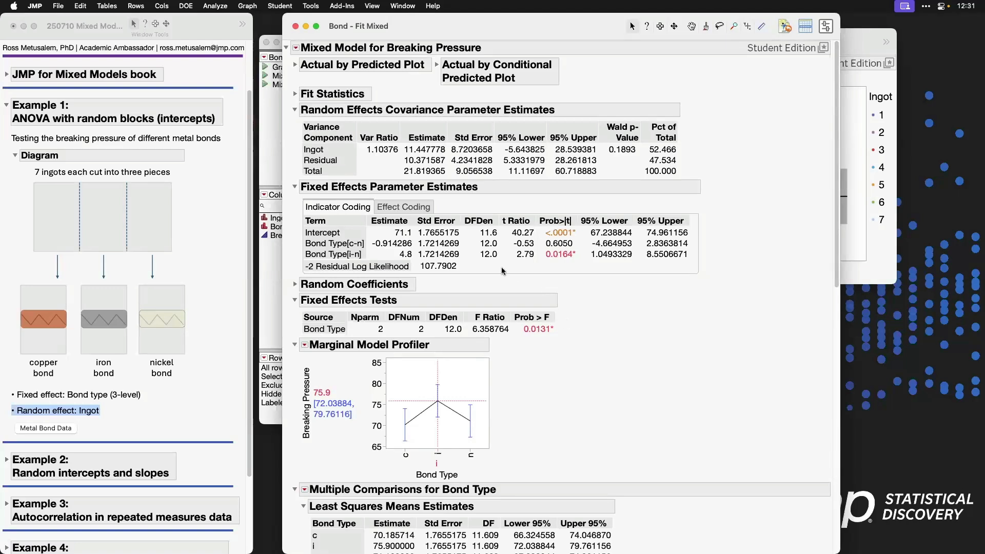
- From the Bond data table, open a new Fit Model specification and assign Breaking Pressure as the Y response
click(275, 126)
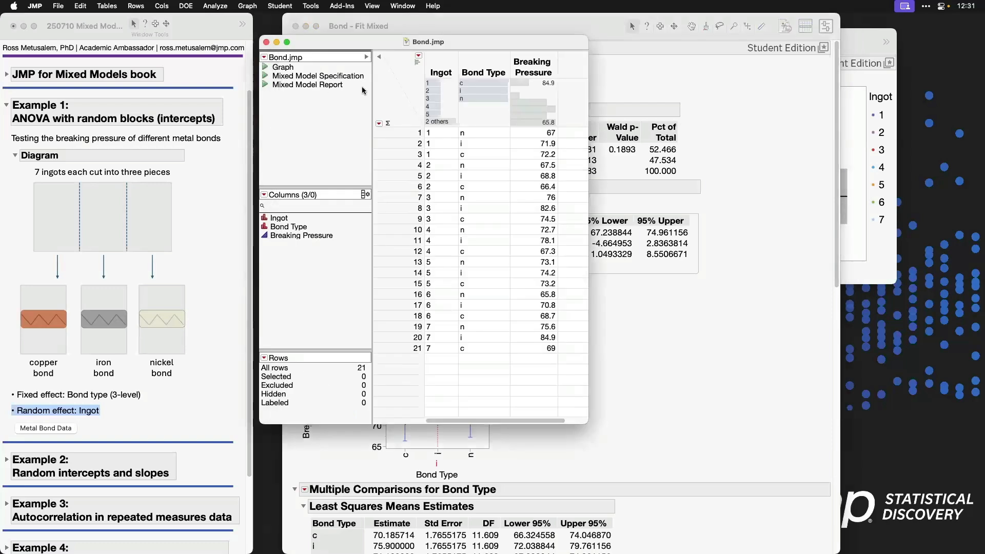
click(440, 72)
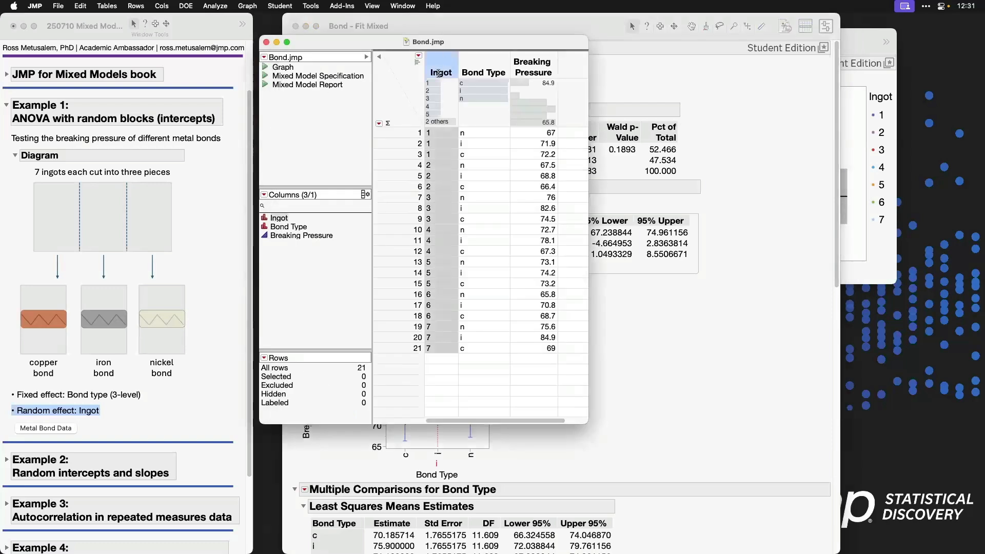
click(492, 67)
click(213, 7)
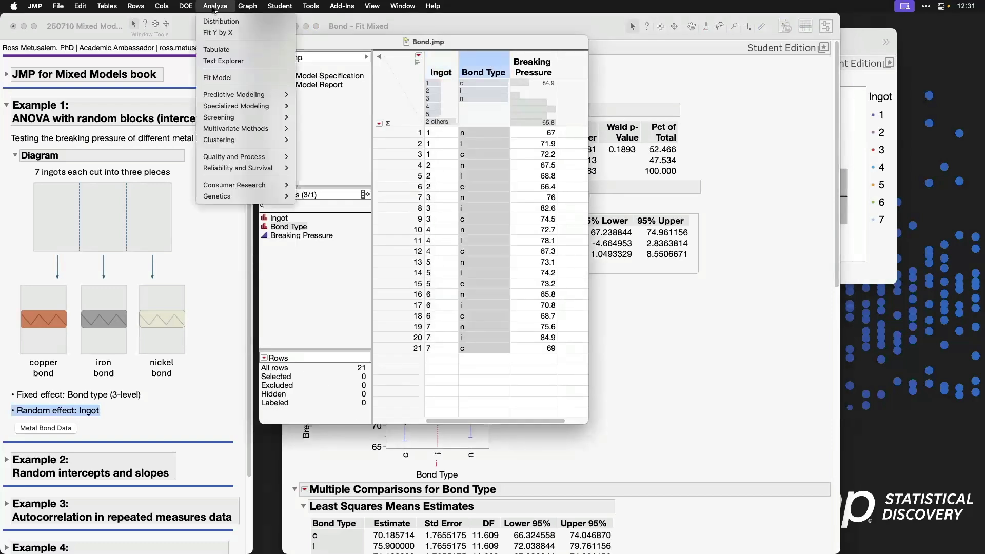
click(247, 78)
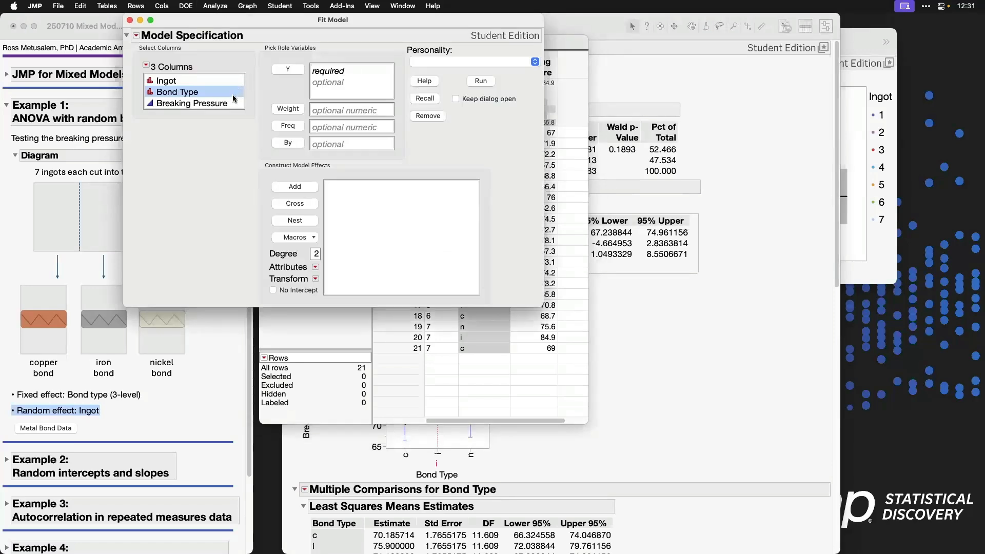
click(236, 103)
click(287, 69)
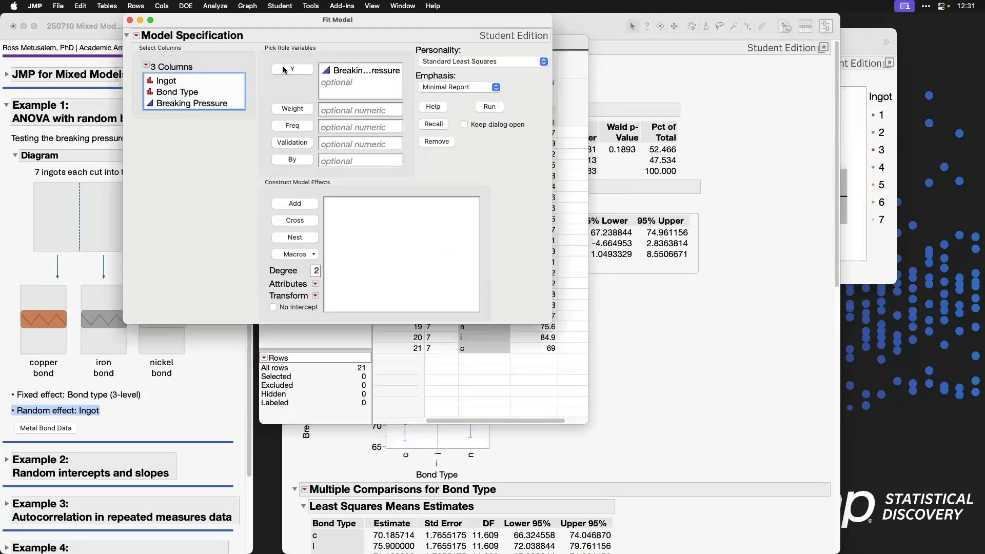
- Add Bond Type as the only model effect and run the standard least squares model
click(214, 90)
click(296, 204)
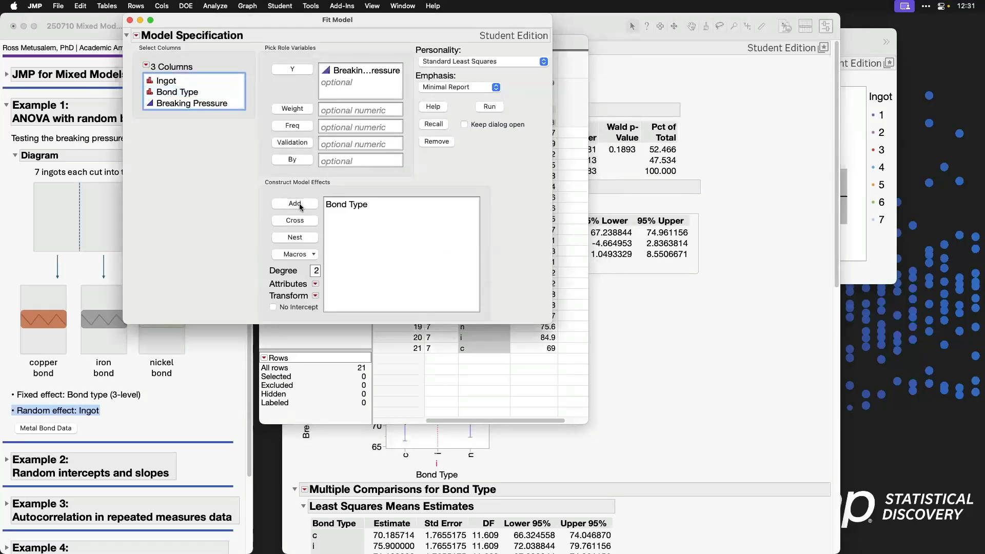
click(491, 108)
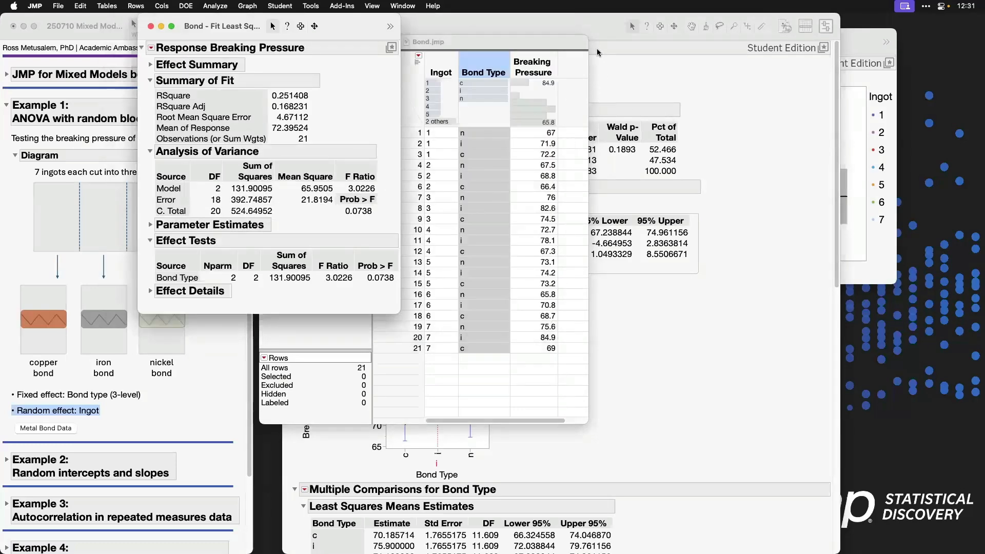
- Collapse the mixed model report's detail sections and place it beside the least squares report to compare the Bond Type effect tests
click(604, 30)
click(295, 345)
click(295, 362)
click(294, 187)
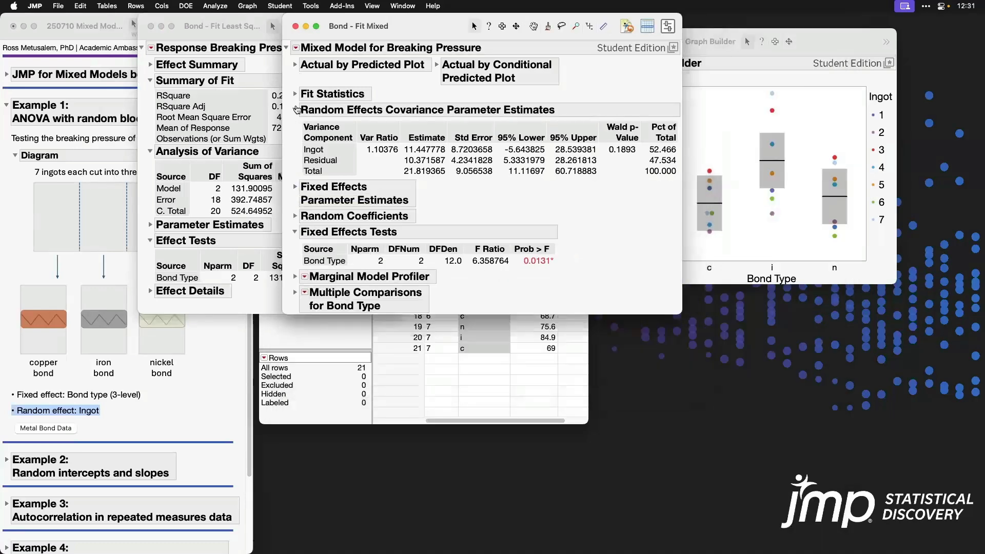
click(294, 109)
drag(334, 32, 453, 92)
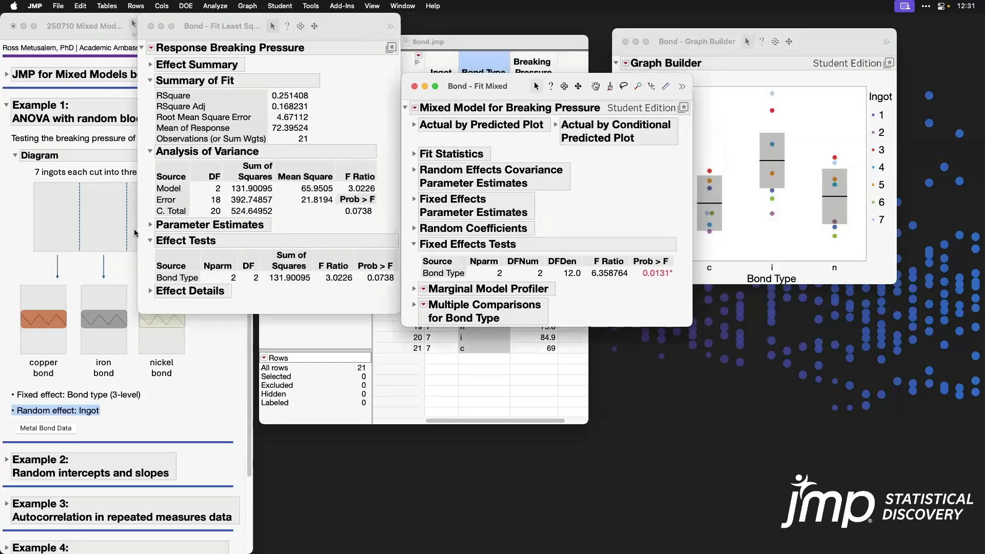
mouse_move(135, 231)
mouse_down()
mouse_move(411, 289)
mouse_move(692, 289)
mouse_up()
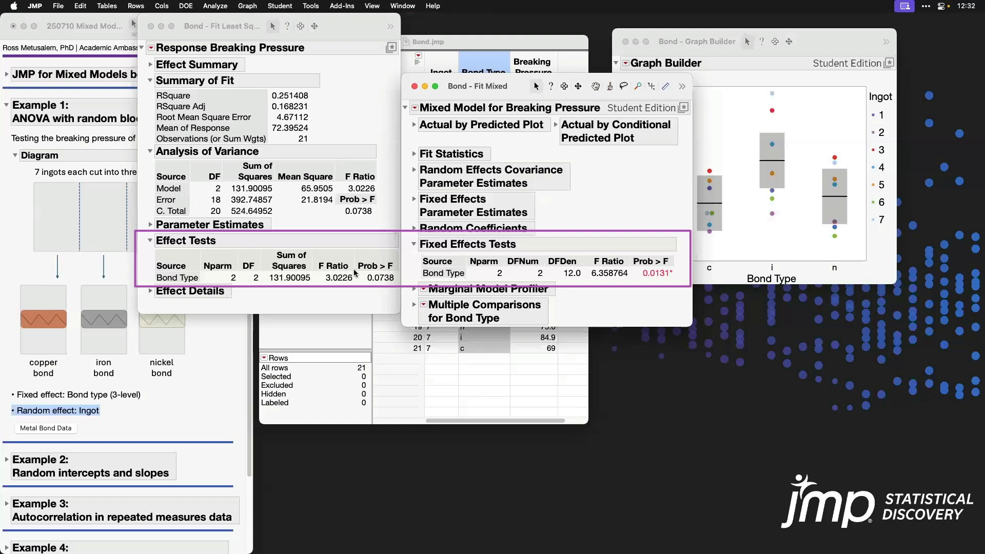
- Expand Random Effects Covariance Parameter Estimates and compare the Ingot, Residual and Total estimates with the least squares error mean square
click(414, 171)
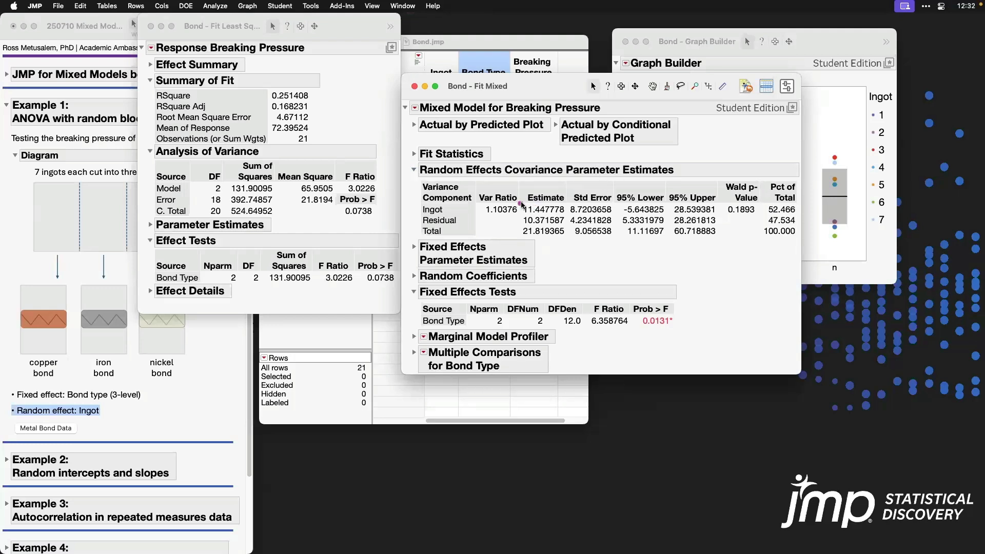
mouse_move(520, 203)
mouse_down()
mouse_move(523, 223)
mouse_move(570, 227)
mouse_up()
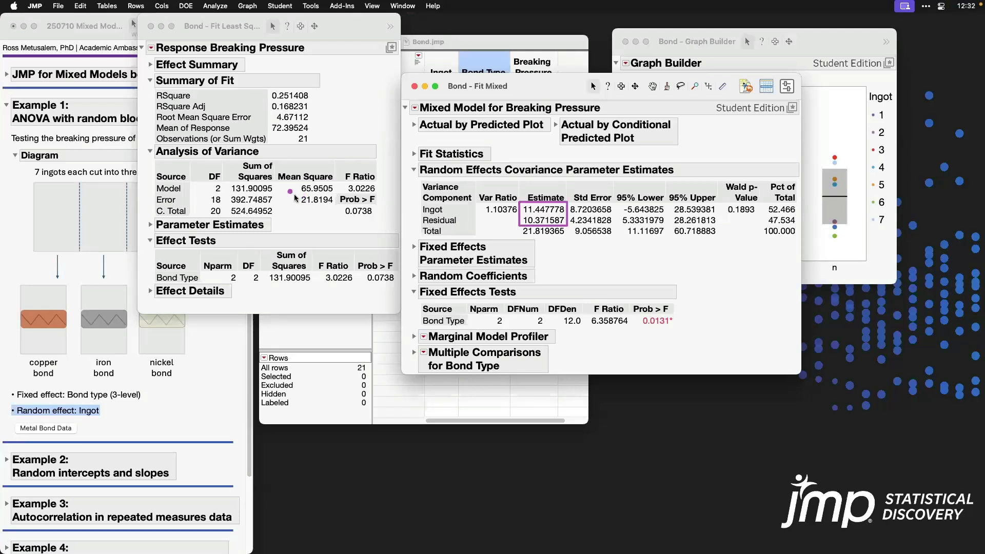
drag(295, 193, 338, 206)
drag(518, 225, 571, 238)
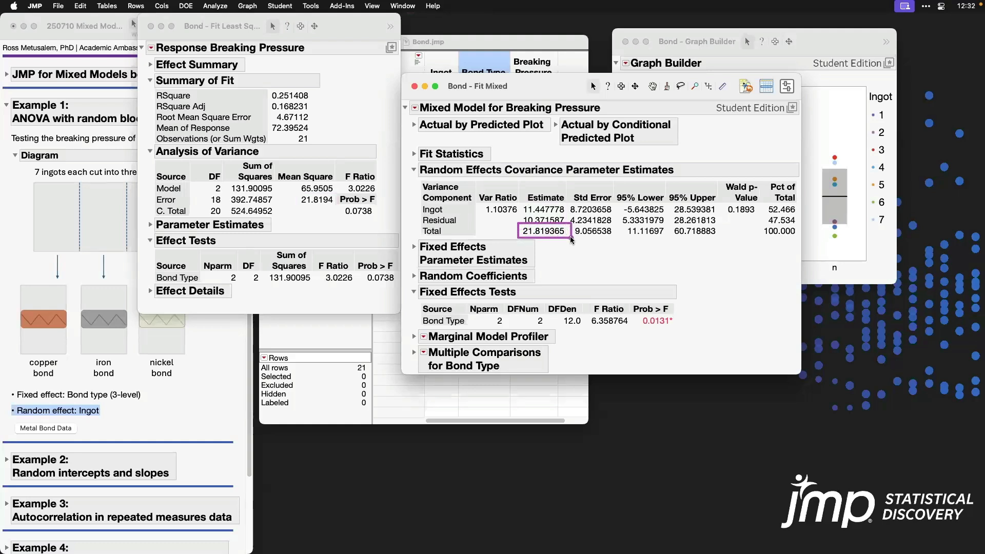
drag(296, 194, 337, 207)
key(Escape)
mouse_move(405, 286)
mouse_down()
mouse_move(439, 316)
mouse_move(679, 336)
mouse_up()
key(Escape)
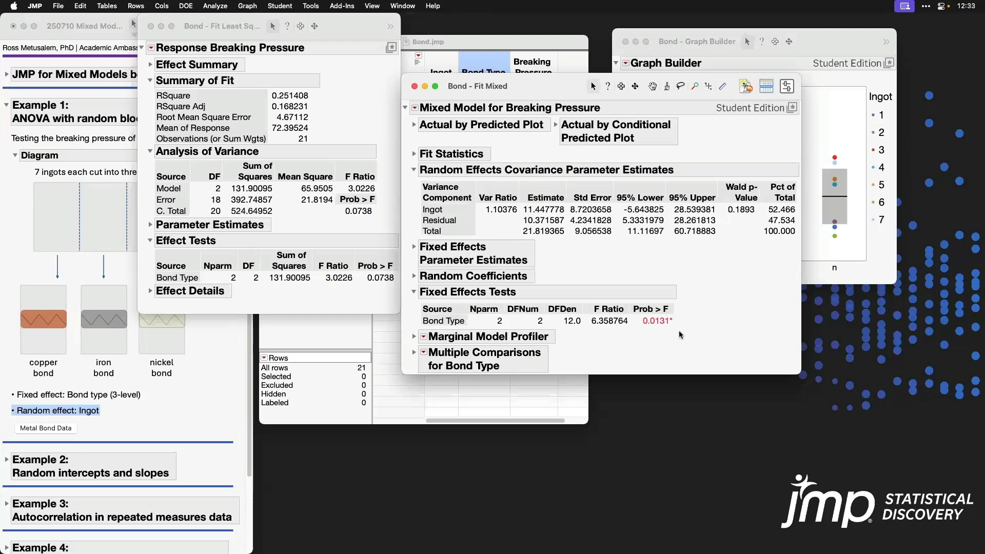
- Close the least squares report and examine Ingot's Wald p-value in the repositioned mixed model report
click(161, 26)
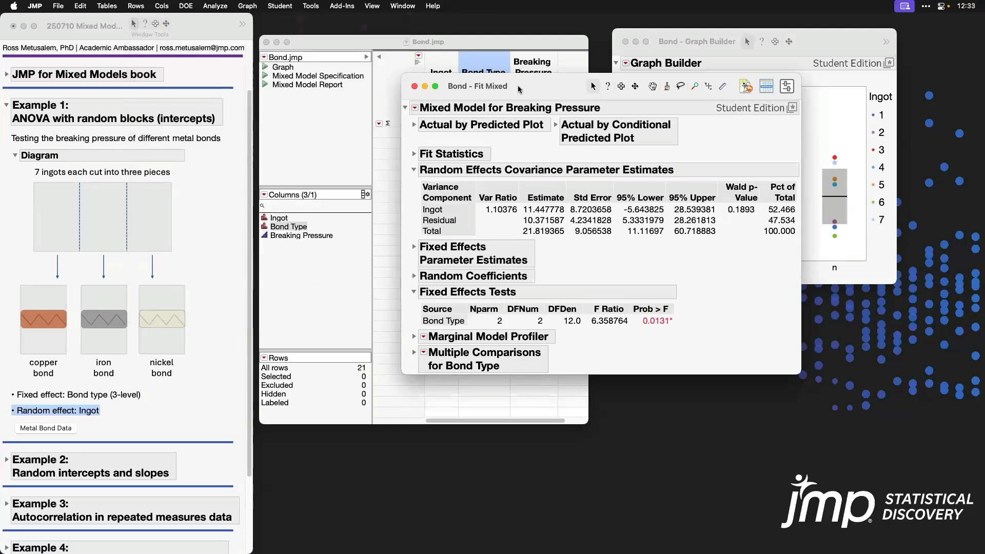
drag(530, 88, 459, 35)
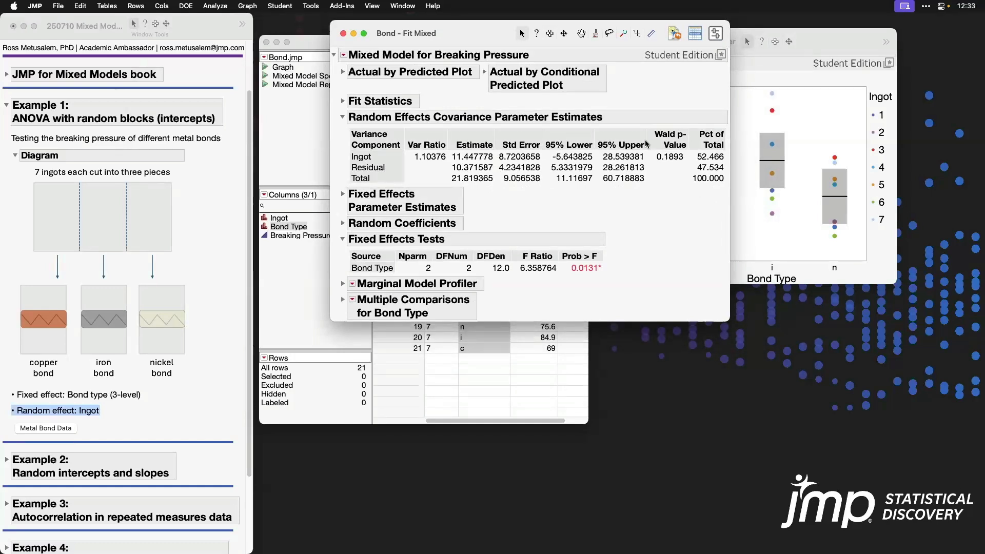
mouse_move(646, 126)
mouse_down()
mouse_move(676, 170)
mouse_move(691, 168)
mouse_up()
- Expand Random Coefficients in the mixed model report and examine the intercepts of the individual ingots
click(342, 223)
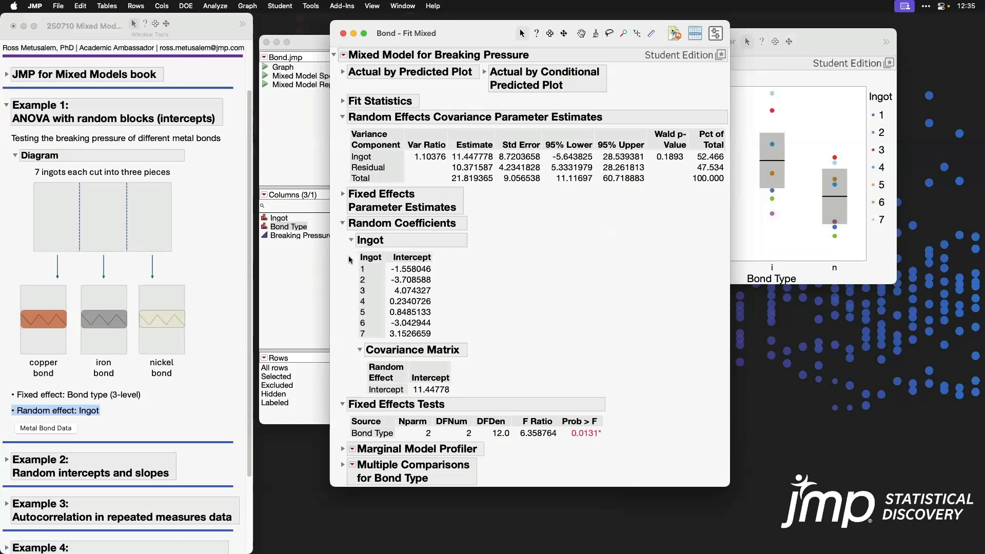
mouse_move(350, 257)
mouse_down()
mouse_move(381, 272)
mouse_move(439, 275)
mouse_up()
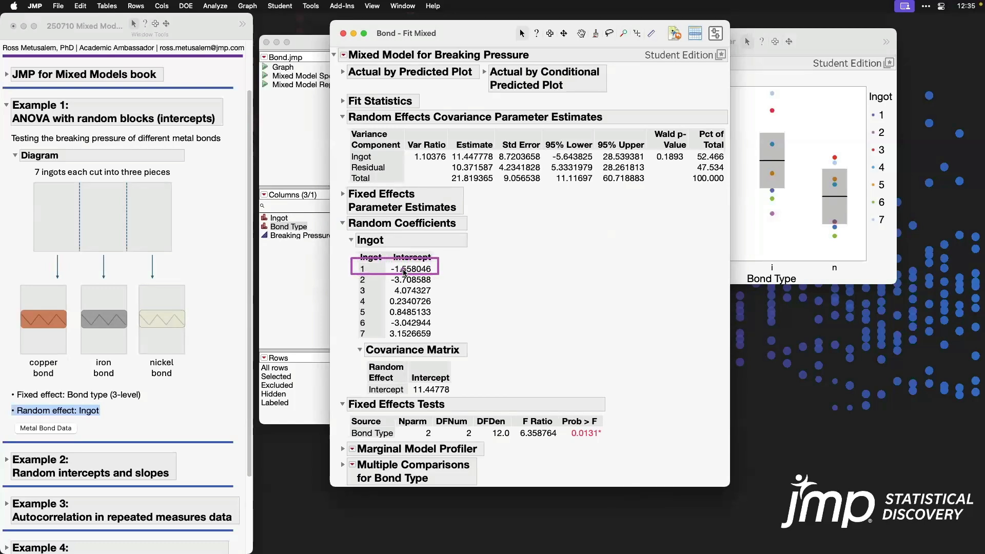
mouse_move(353, 273)
mouse_down()
mouse_move(432, 286)
mouse_move(436, 300)
mouse_up()
- Highlight ingots 2 and 3 in turn in the Graph Builder plot and compare each with its random intercept
drag(438, 34, 310, 36)
click(771, 76)
click(878, 135)
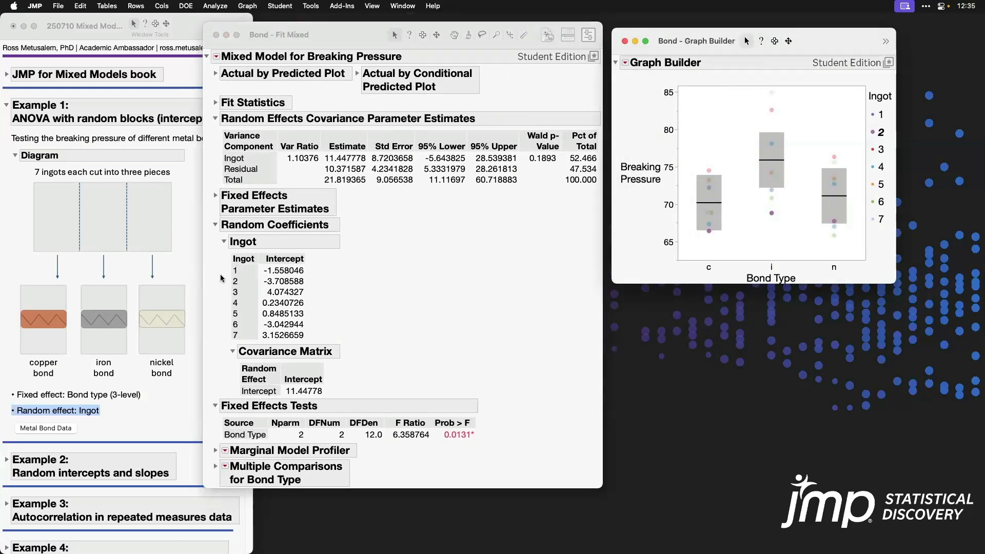
drag(224, 277, 311, 290)
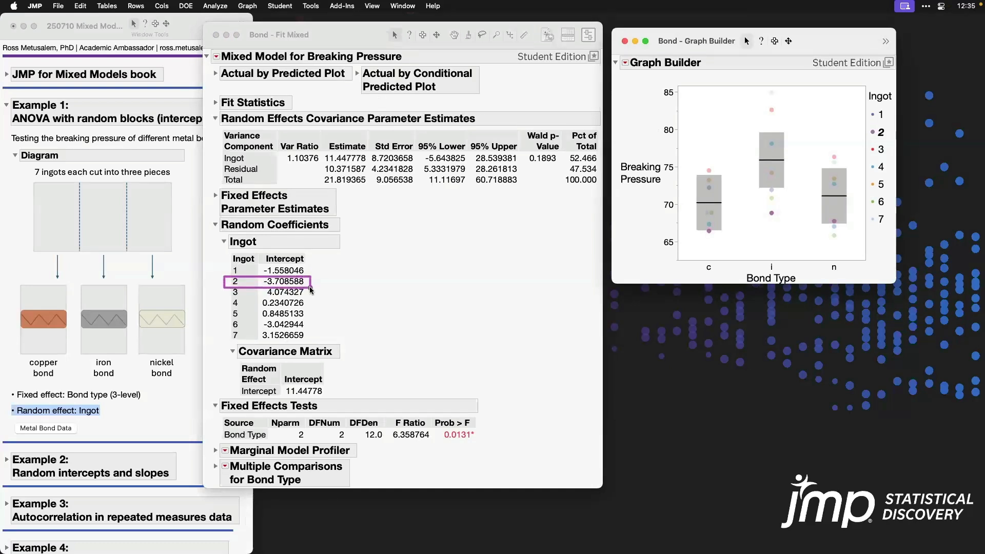
click(881, 150)
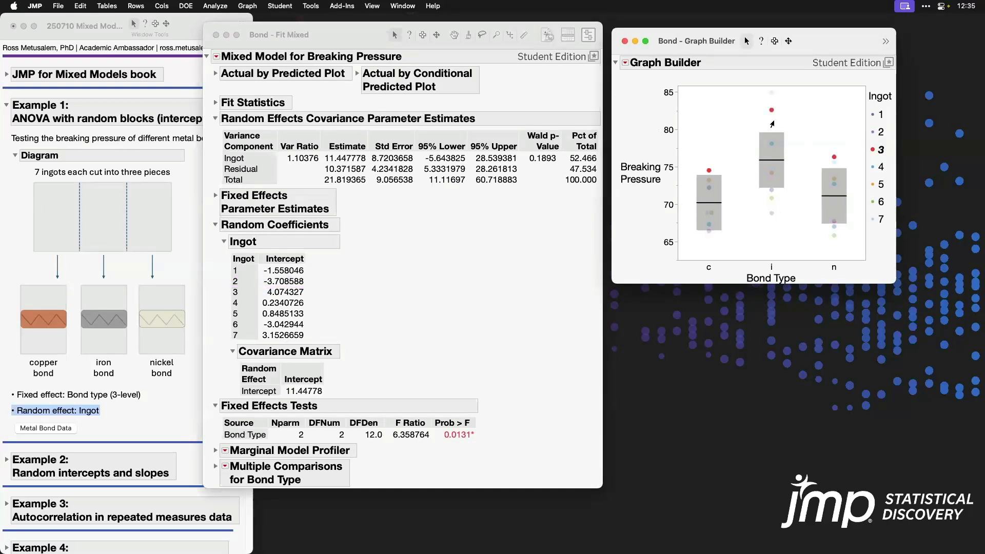
drag(225, 286, 310, 301)
- Add the Random Effects Predictions report to the mixed model for Breaking Pressure
click(218, 58)
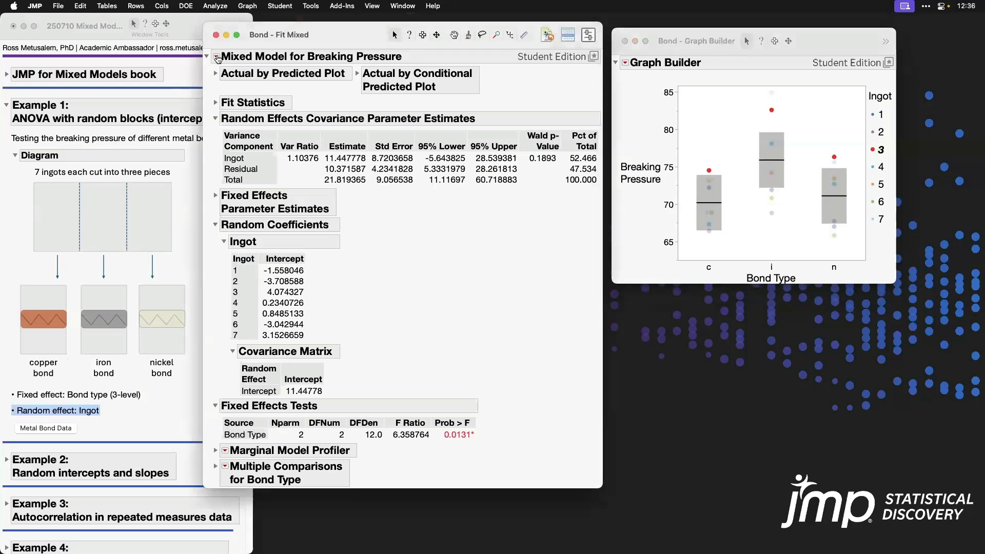
click(217, 58)
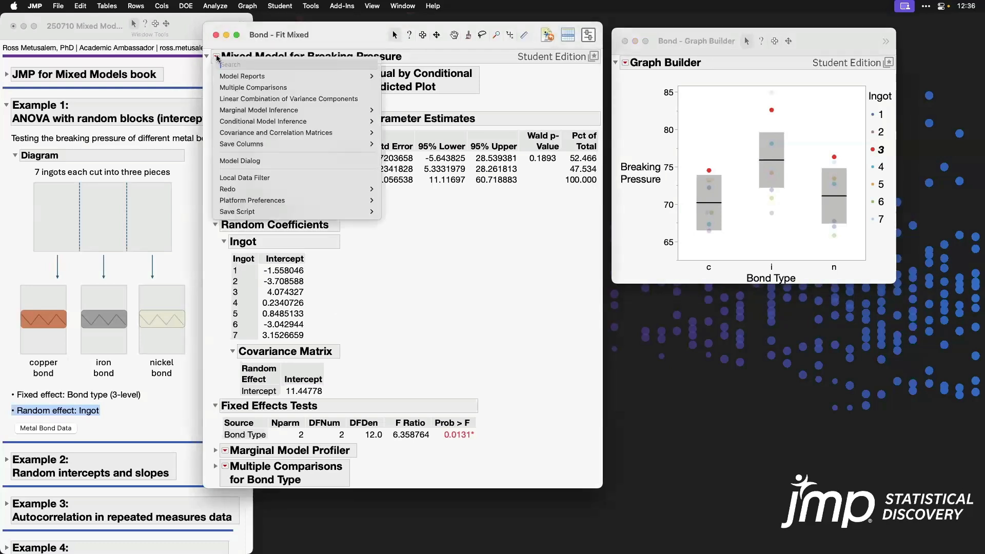
mouse_move(241, 76)
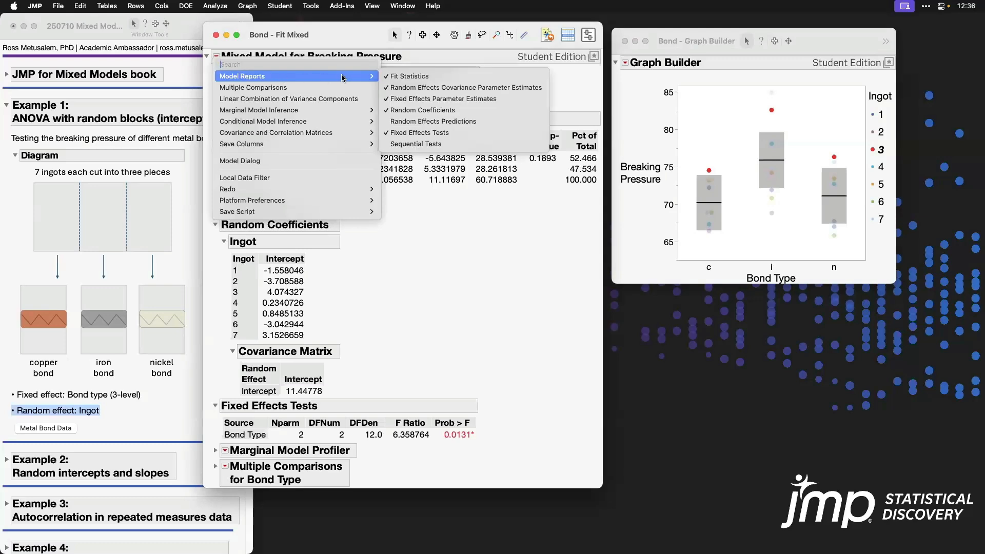
click(493, 123)
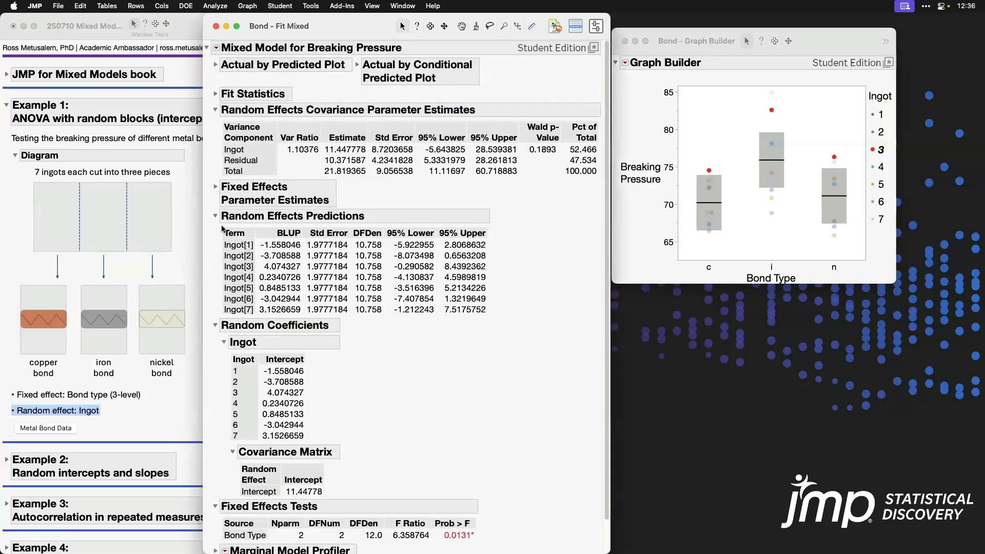
- Examine the BLUPs in Random Effects Predictions alongside the random coefficients and the rest of the mixed model report
drag(220, 225, 351, 310)
drag(425, 322, 492, 321)
scroll(501, 336, down, 1)
scroll(500, 332, down, 1)
scroll(500, 333, up, 2)
mouse_move(359, 327)
mouse_down()
mouse_move(394, 235)
mouse_move(352, 223)
mouse_move(344, 320)
mouse_move(354, 338)
mouse_up()
scroll(373, 457, down, 2)
mouse_move(373, 457)
mouse_down()
mouse_move(383, 475)
mouse_move(376, 517)
mouse_move(353, 496)
mouse_move(372, 462)
mouse_up()
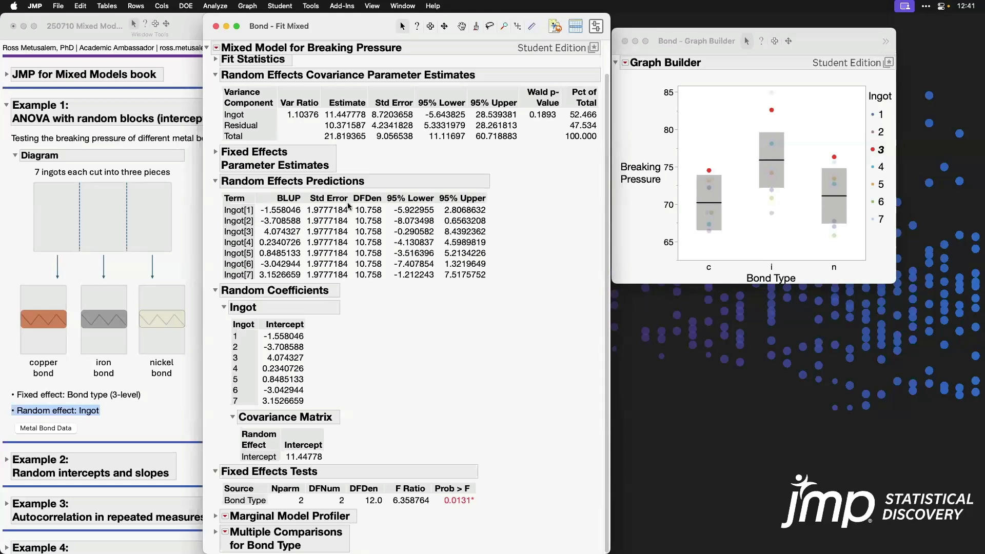
- Look up the help page on Random Effects Predictions and the Statistical Details for the Mixed Model Personality, and return to the report
click(417, 25)
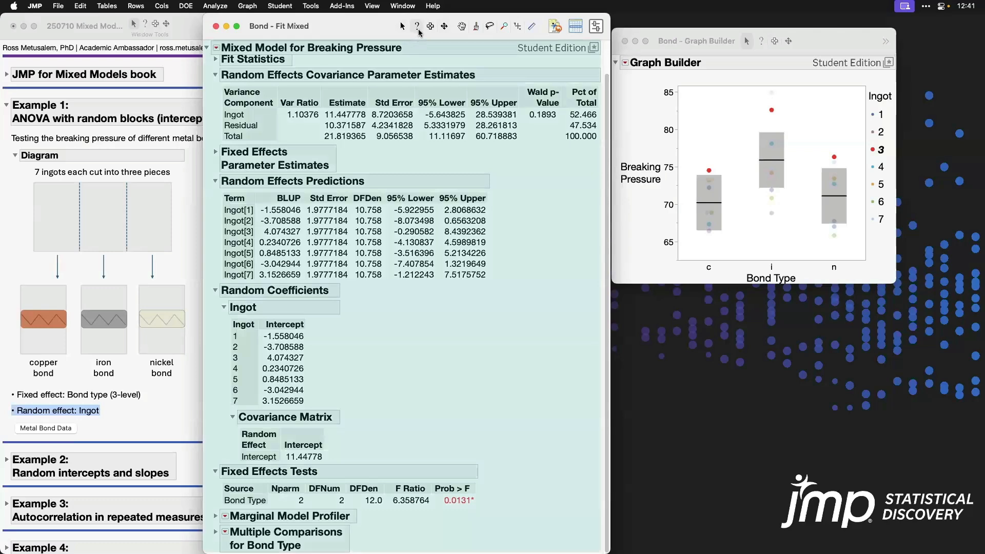
click(429, 208)
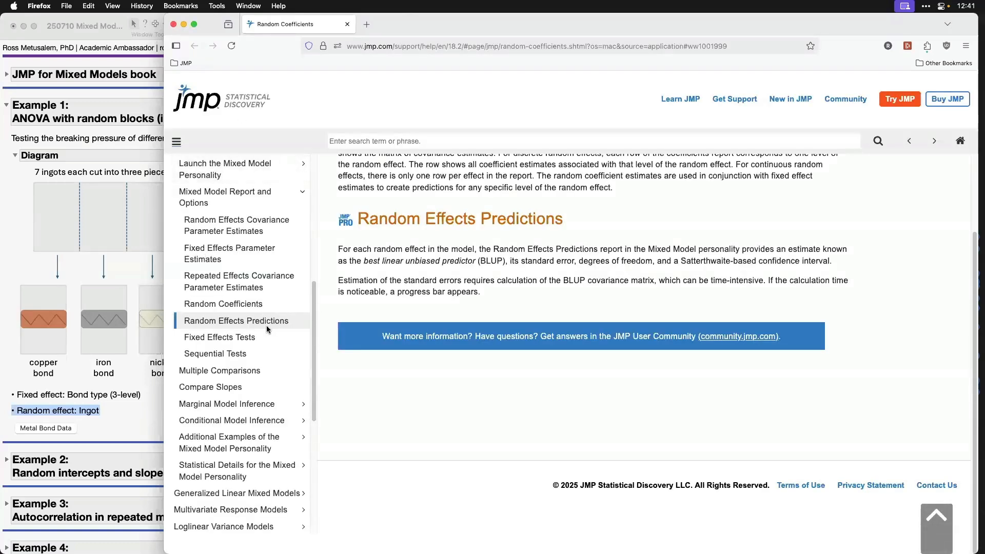
click(242, 471)
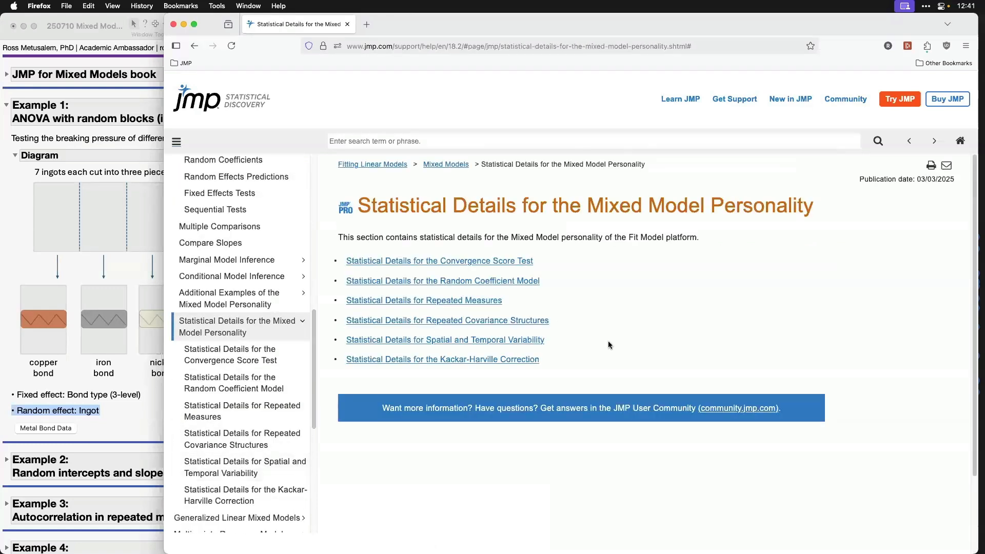
click(175, 26)
click(341, 32)
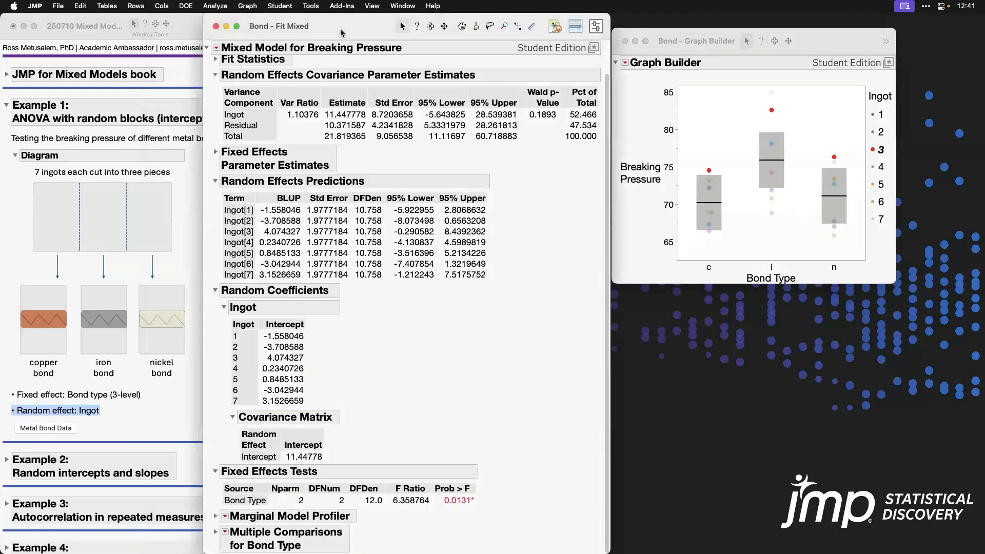
- Close the mixed model report, the Graph Builder plot and the Bond data table
drag(341, 32, 394, 27)
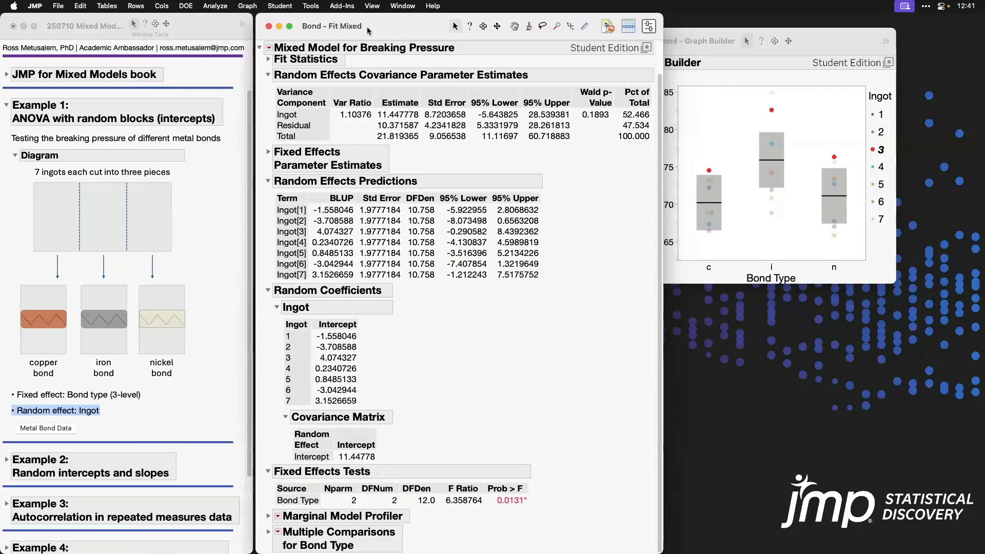
click(268, 26)
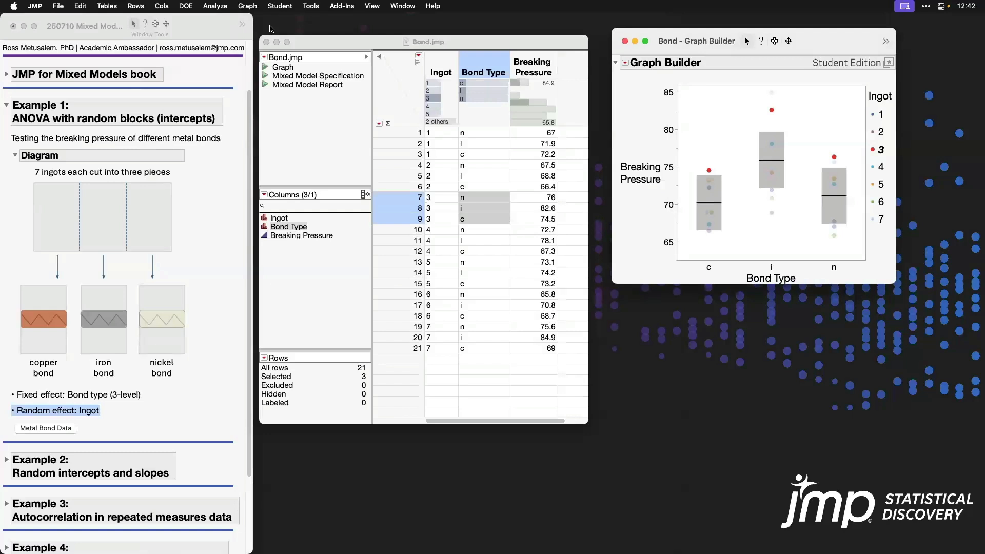
click(624, 42)
click(408, 81)
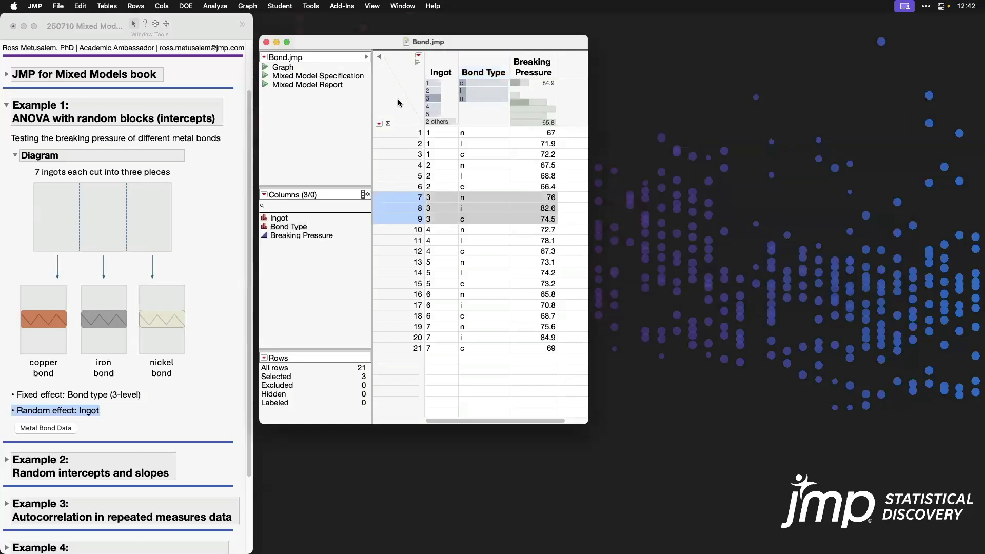
click(400, 100)
key(super+w)
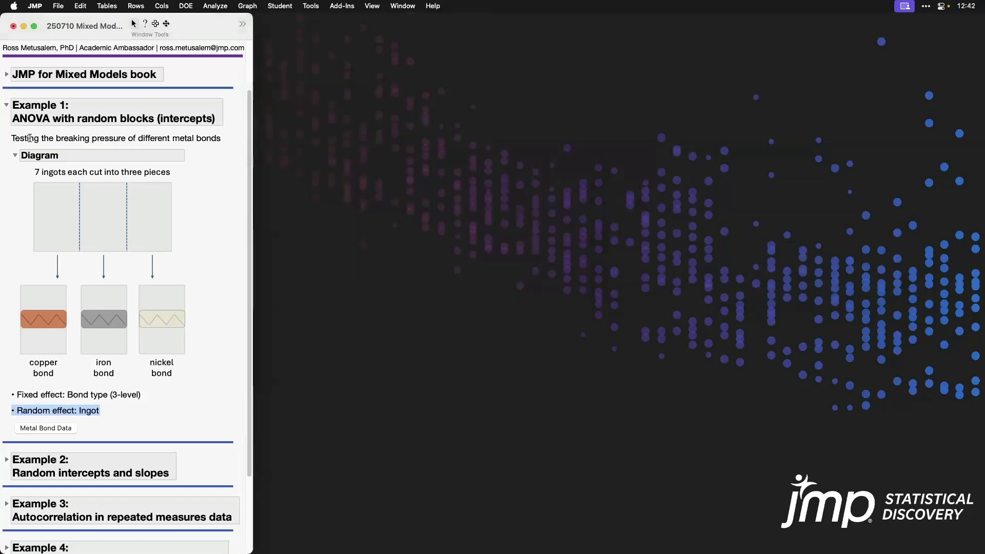
- Collapse Example 1 with its diagram in the journal and expand Example 2 on random intercepts and slopes
click(15, 155)
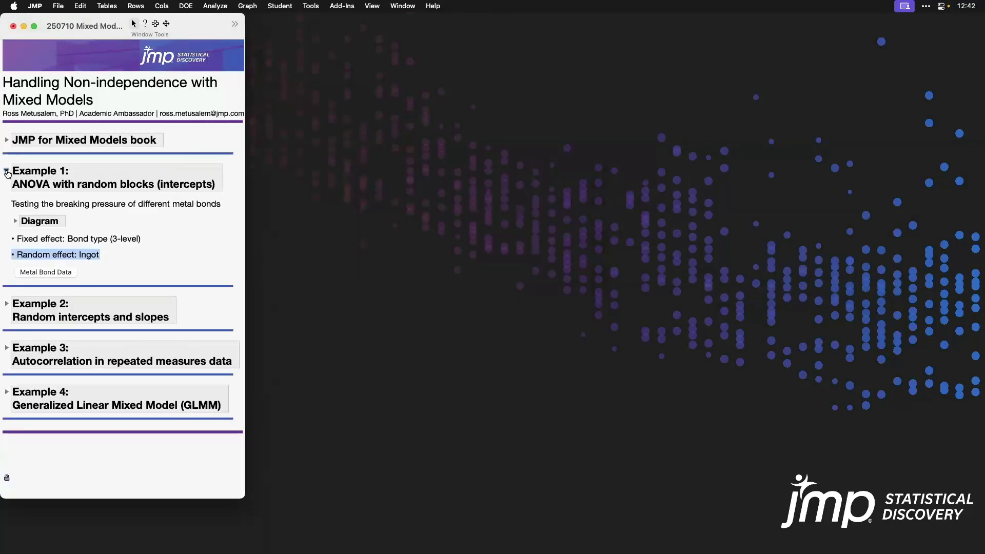
click(6, 171)
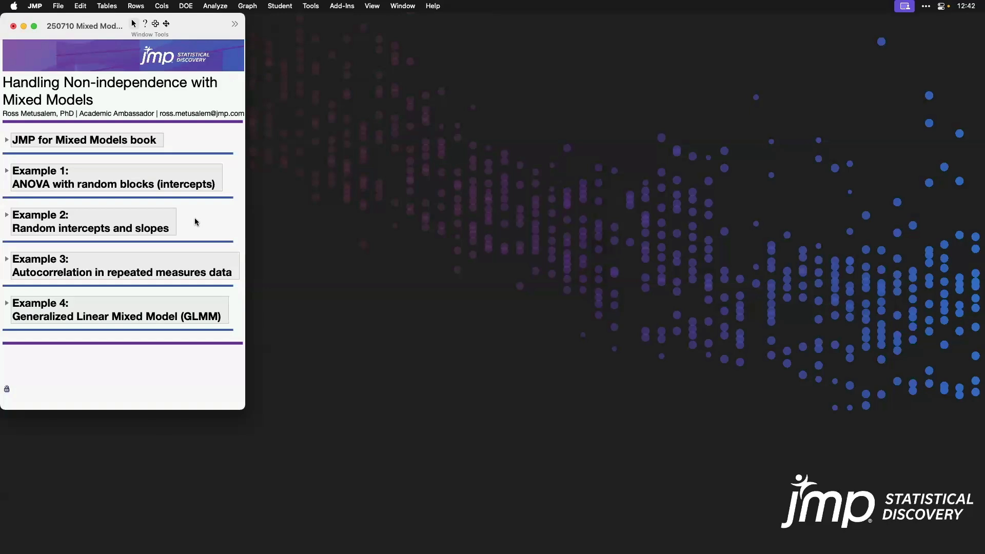
click(6, 214)
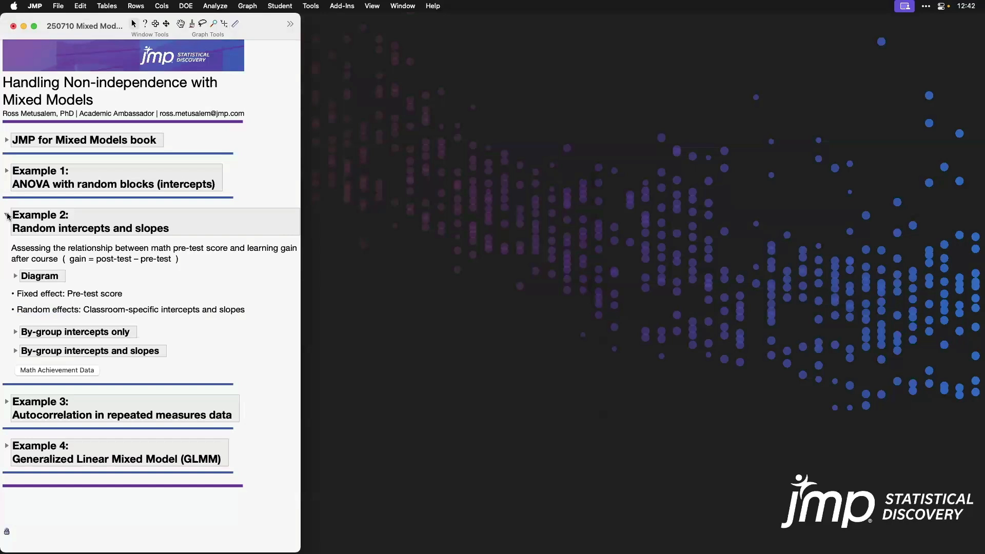
- Highlight Example 2's study description and expand its Diagram to view the classroom sampling design and effects
click(103, 254)
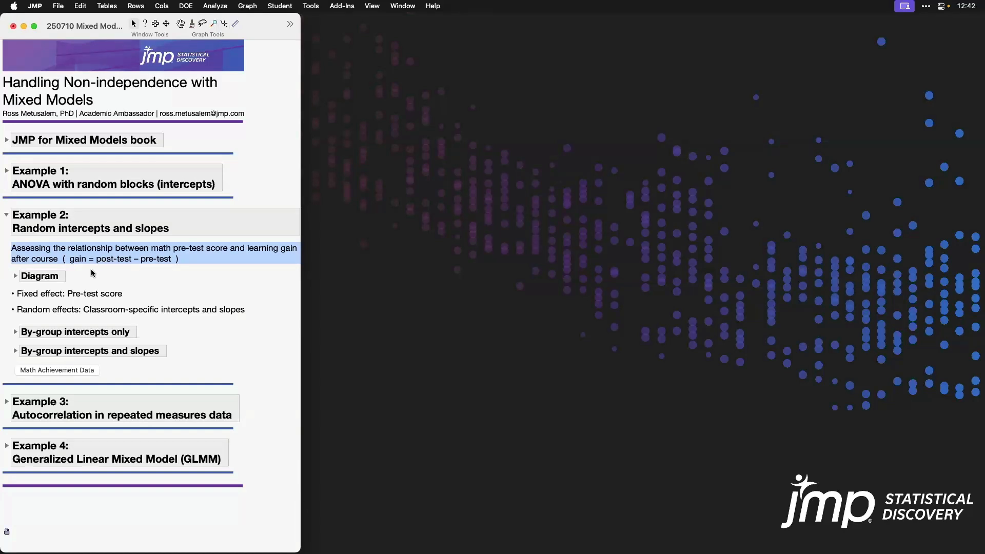
click(13, 277)
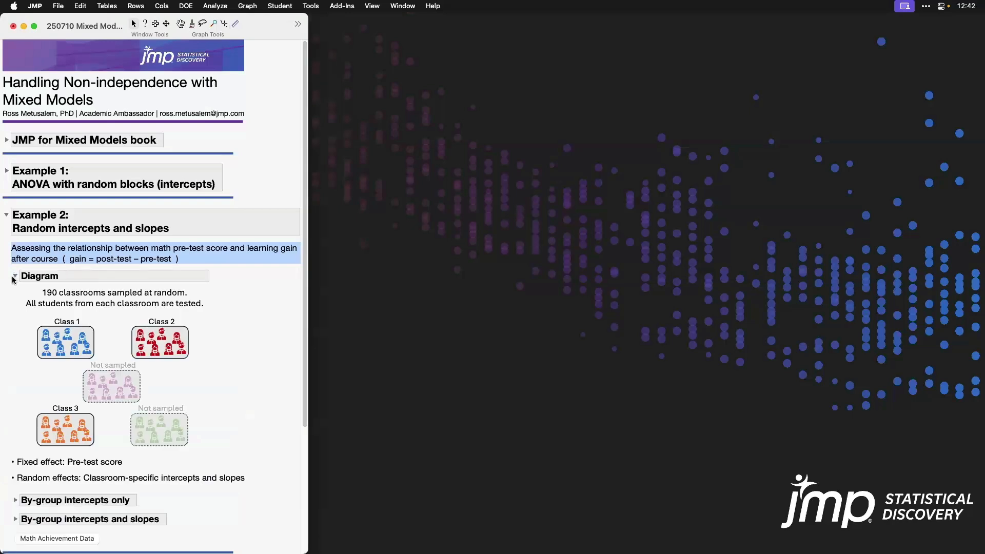
scroll(225, 377, down, 5)
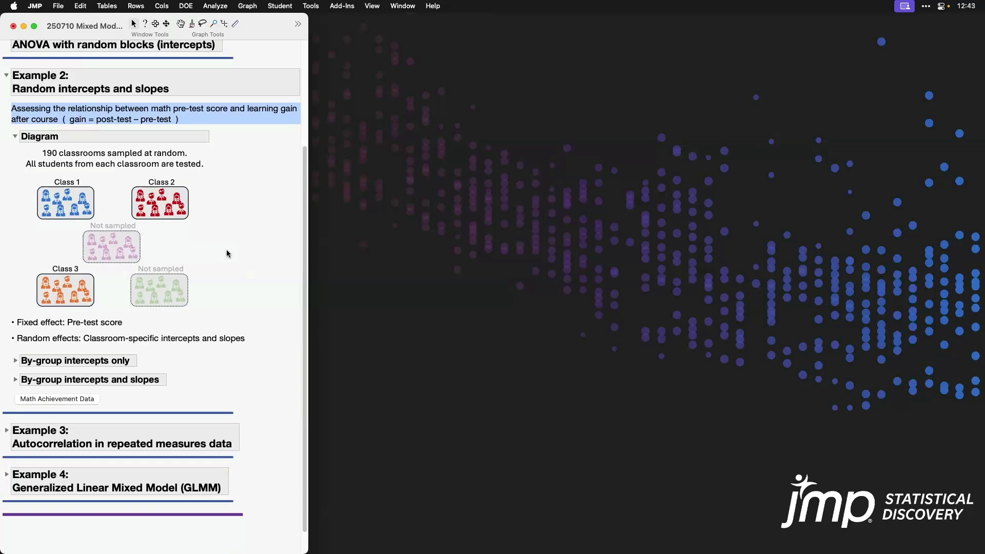
- Open the Math Achievement data table beside the journal and examine its pretest, gain and class columns and the row count of one class
click(64, 399)
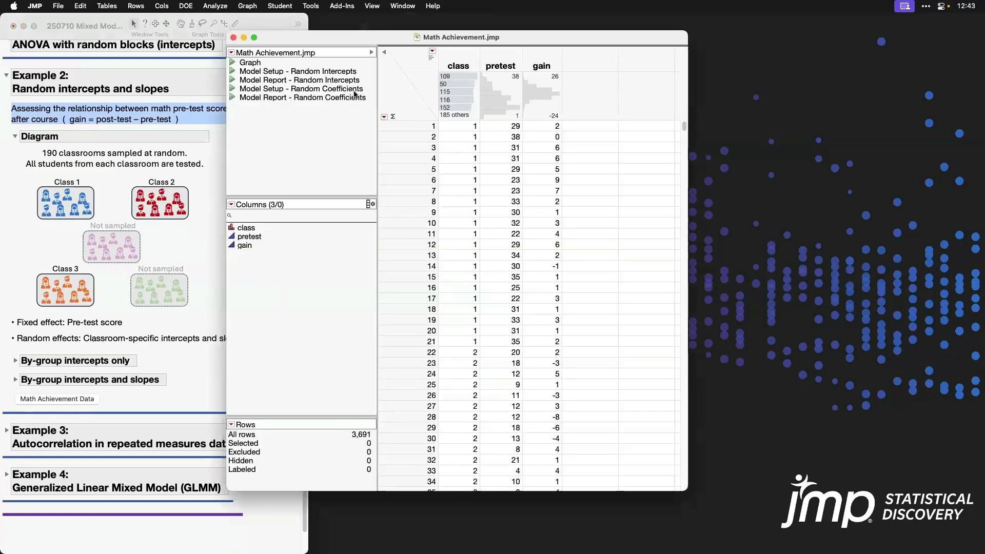
drag(362, 43, 447, 38)
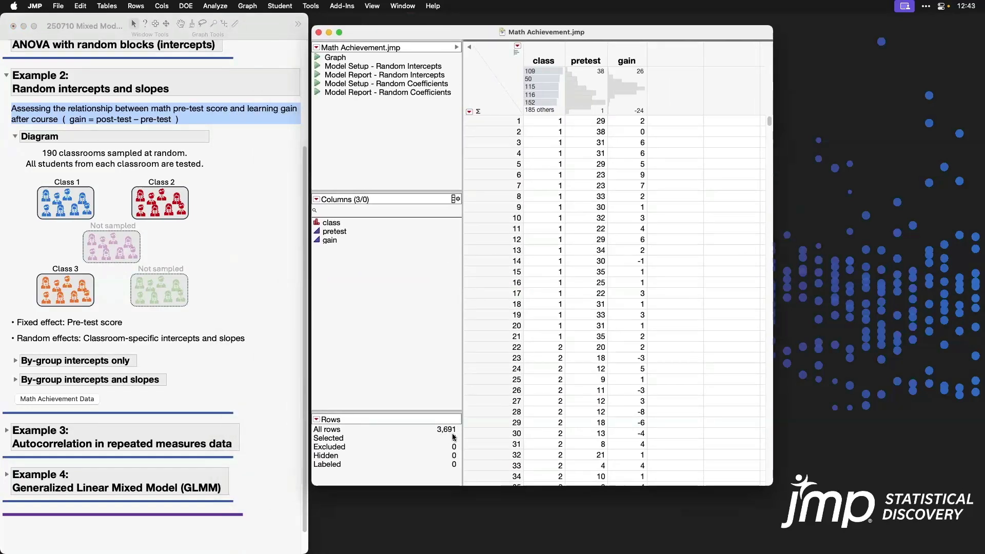
click(584, 58)
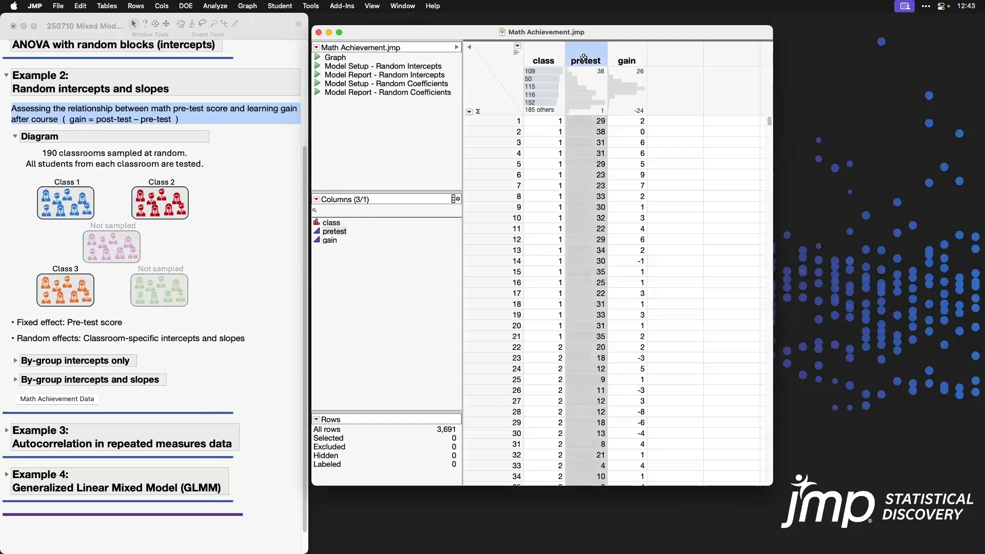
click(631, 52)
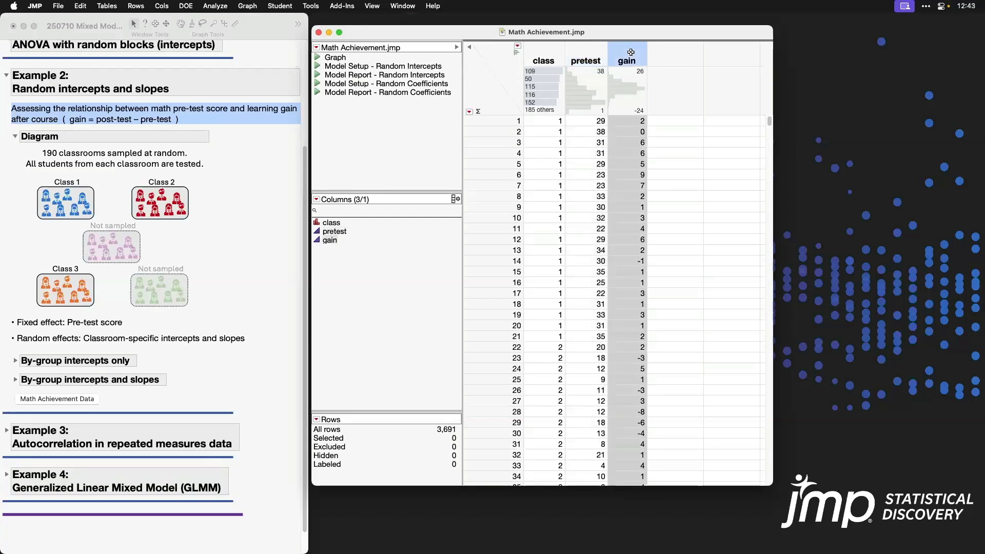
click(558, 72)
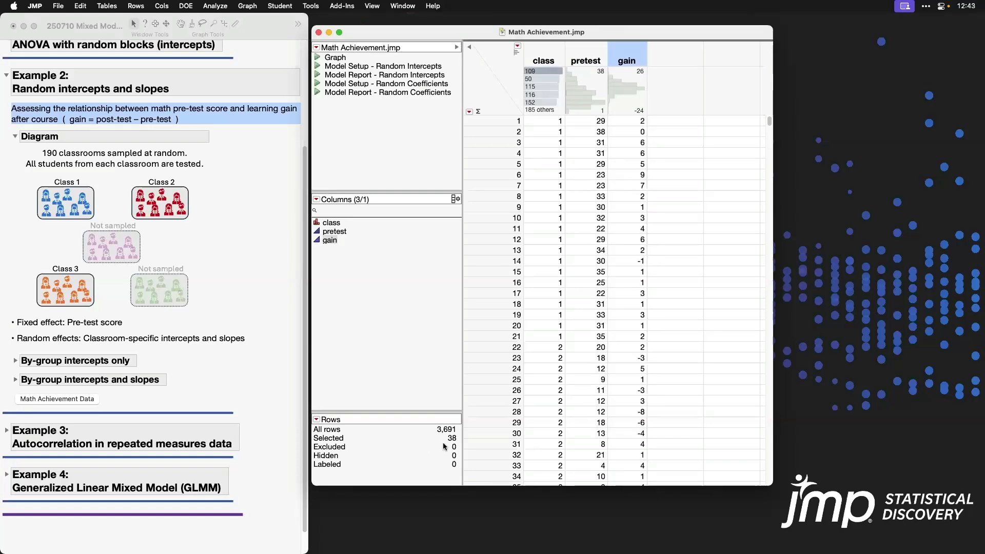
mouse_move(448, 445)
mouse_down()
mouse_move(459, 435)
mouse_move(447, 428)
mouse_move(455, 442)
mouse_up()
click(505, 77)
click(488, 94)
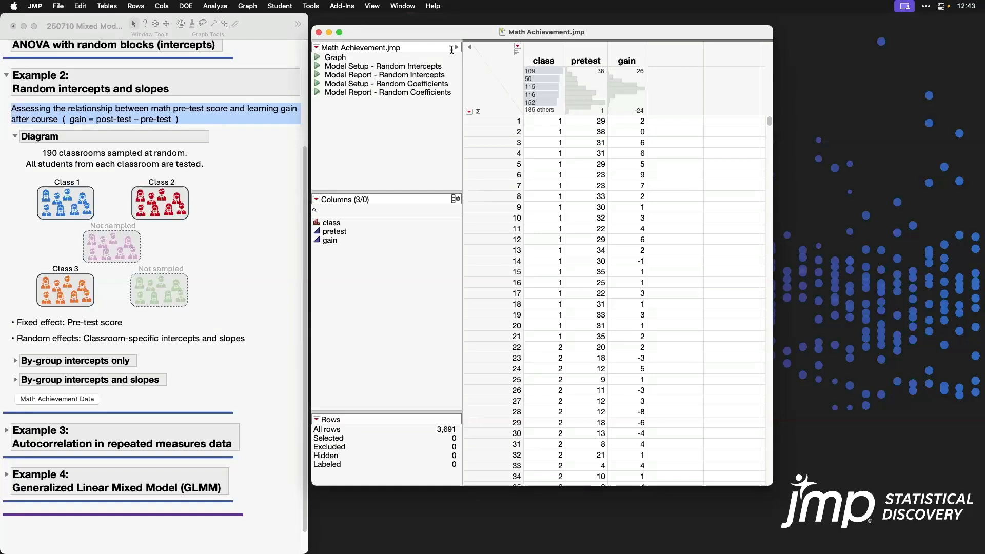
- Run the table's saved Graph script and trace the per-class fit lines back to the gain axis to compare their intercepts
click(318, 57)
drag(338, 38, 520, 41)
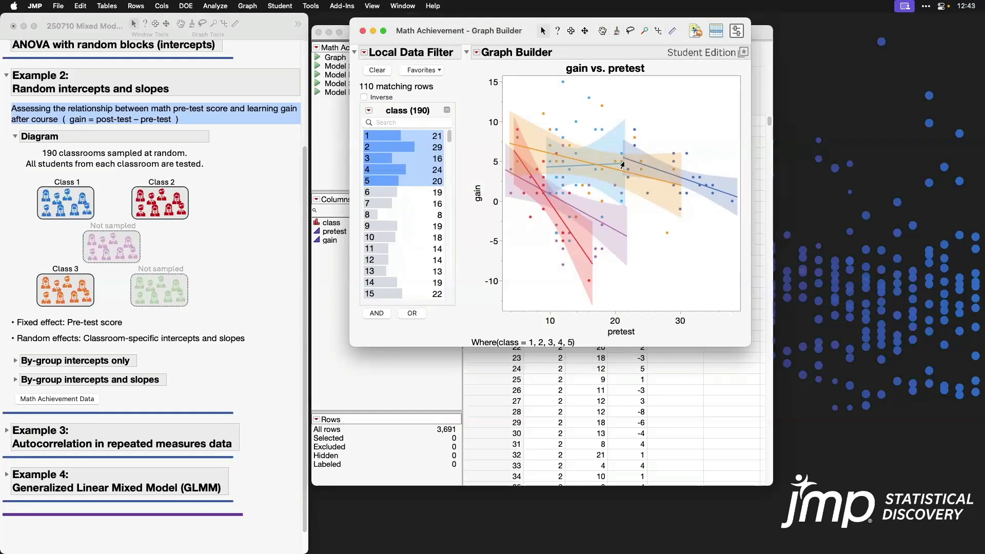
drag(641, 164, 589, 147)
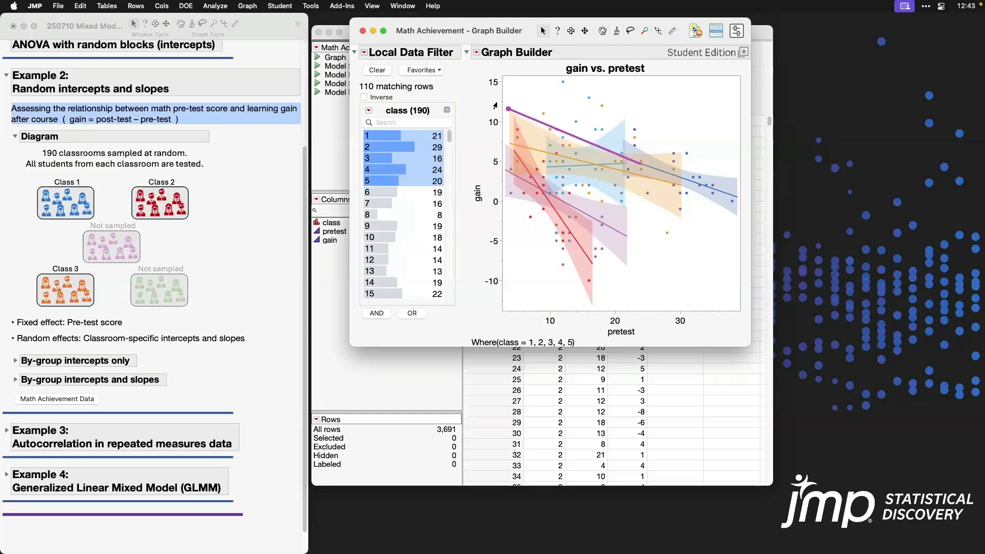
drag(623, 165, 473, 171)
drag(595, 267, 477, 94)
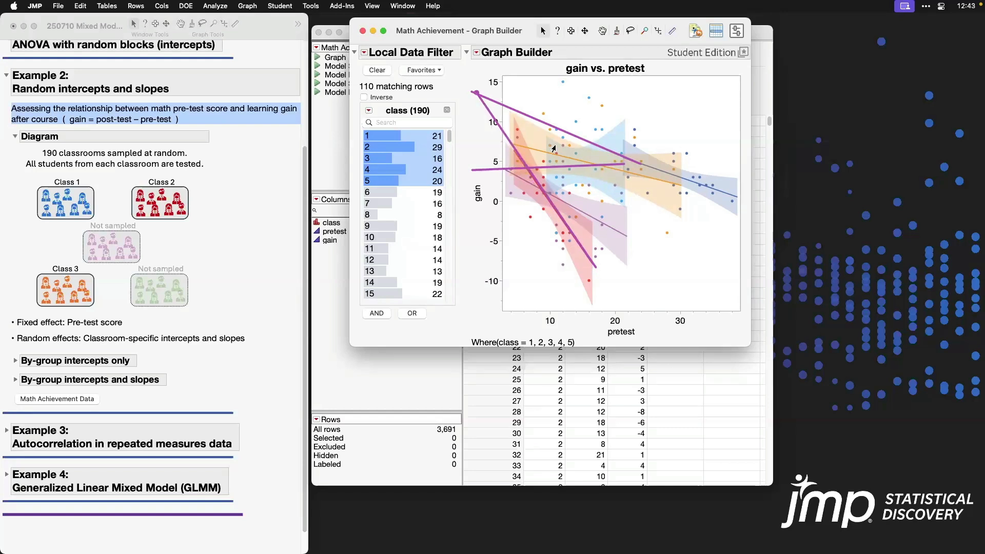
drag(680, 185, 468, 134)
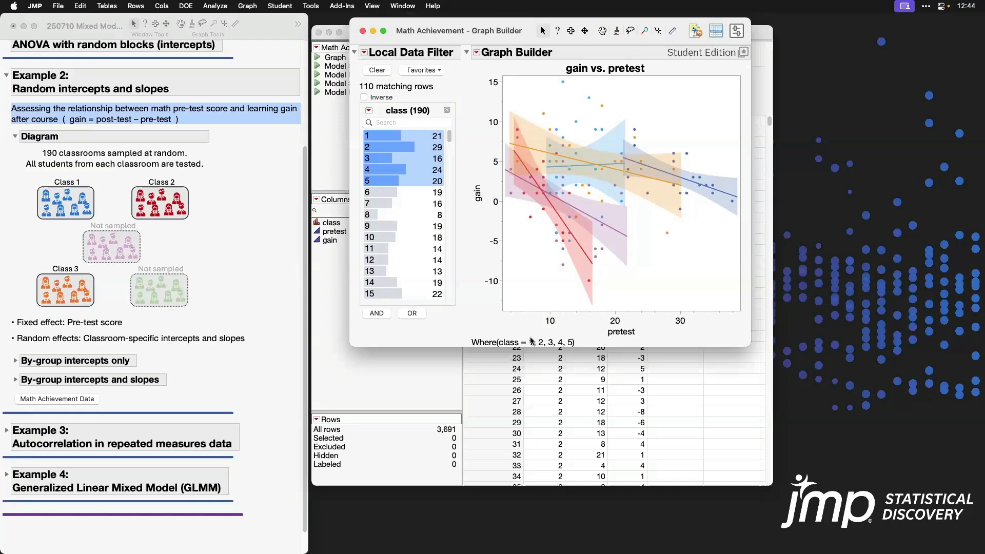
- Highlight Example 2's random effects line and expand the By-group intercepts only and By-group intercepts and slopes plots to compare them
click(225, 374)
click(198, 340)
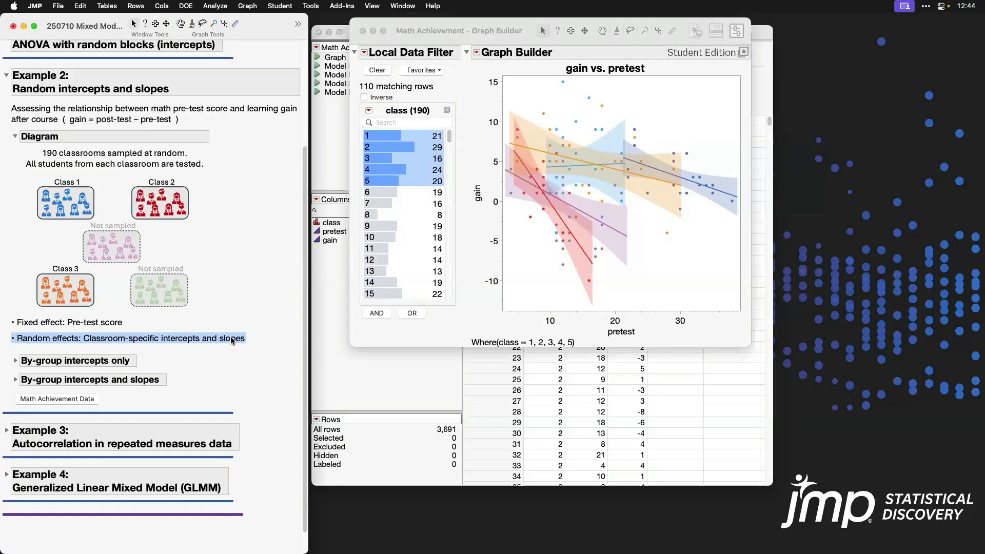
click(234, 342)
click(15, 361)
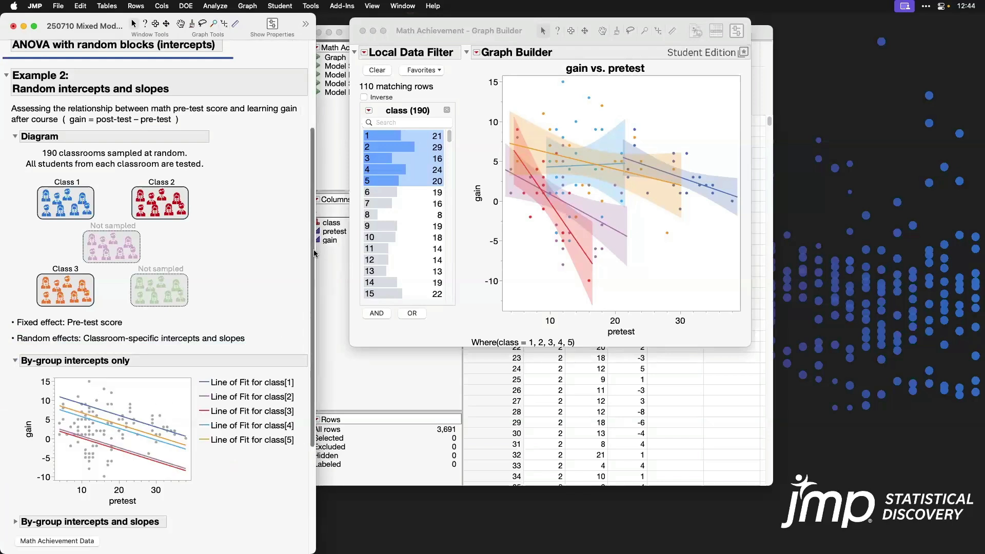
drag(315, 255, 316, 350)
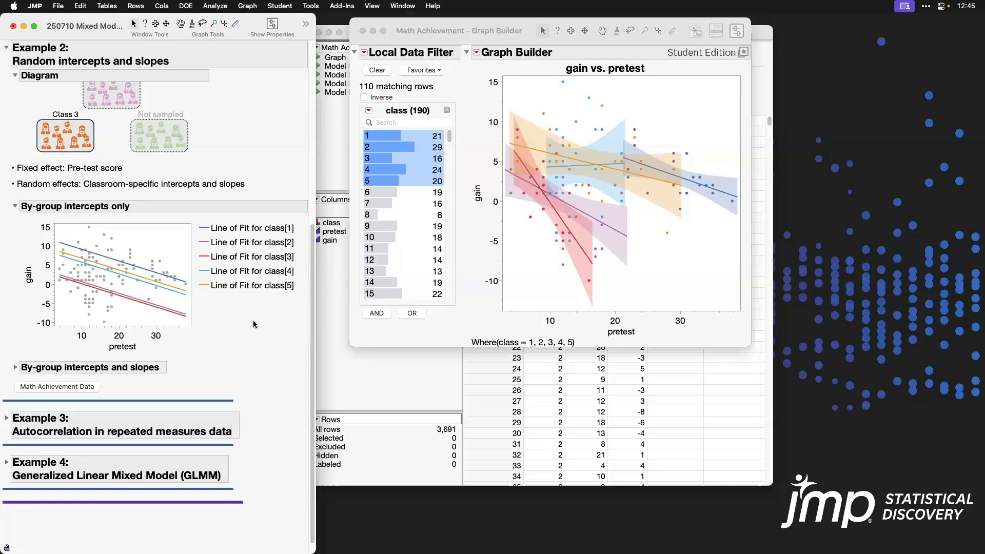
click(15, 367)
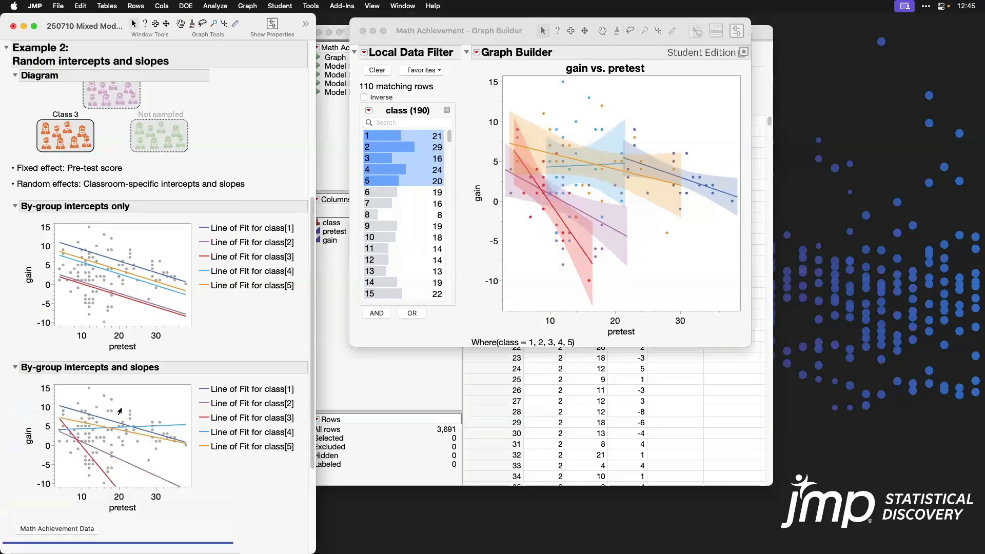
scroll(220, 476, down, 5)
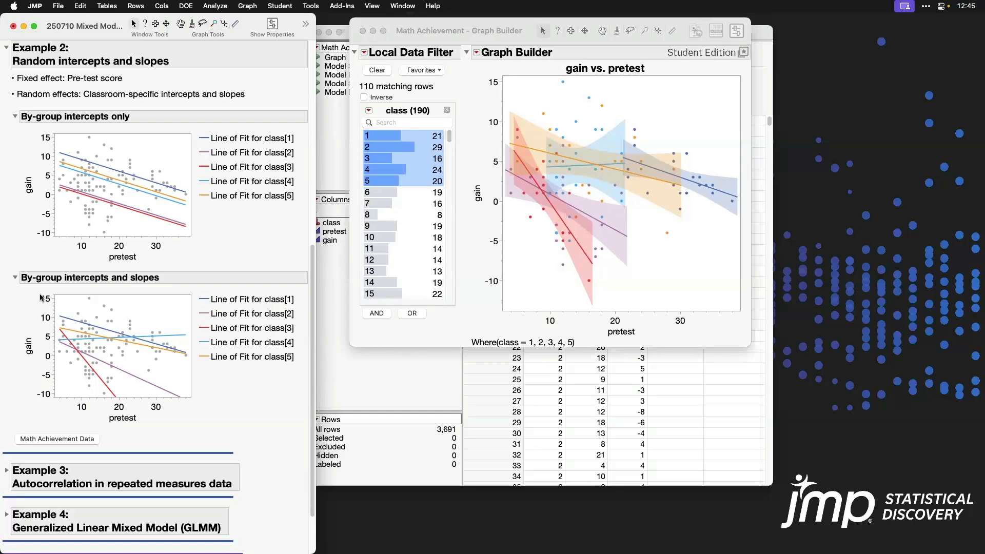
- Collapse both by-group plot sections in the journal and close the gain vs. pretest graph
click(15, 278)
click(15, 191)
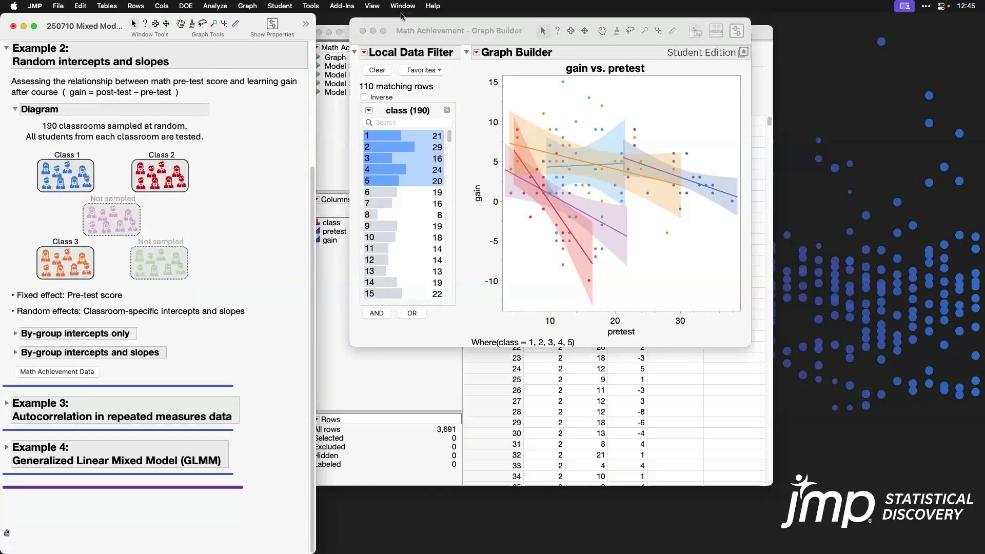
click(363, 32)
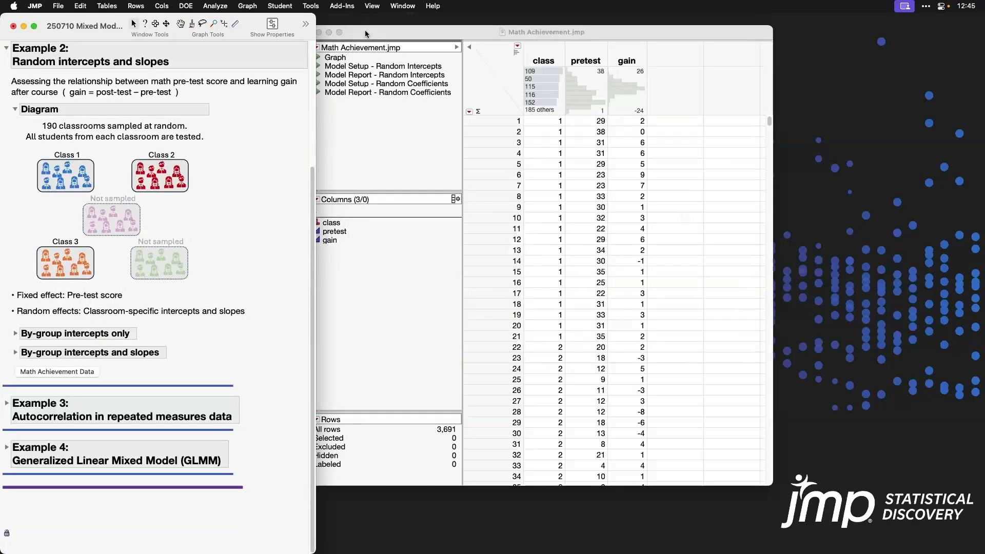
- Start a Fit Model specification with gain as the Y response and pretest as a model effect
click(222, 7)
click(246, 77)
click(382, 141)
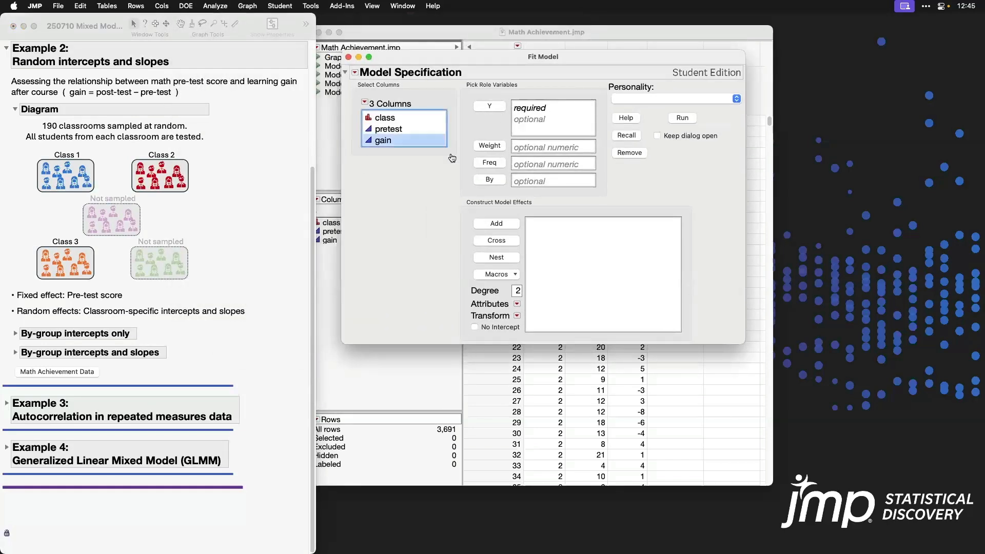
click(494, 106)
click(426, 129)
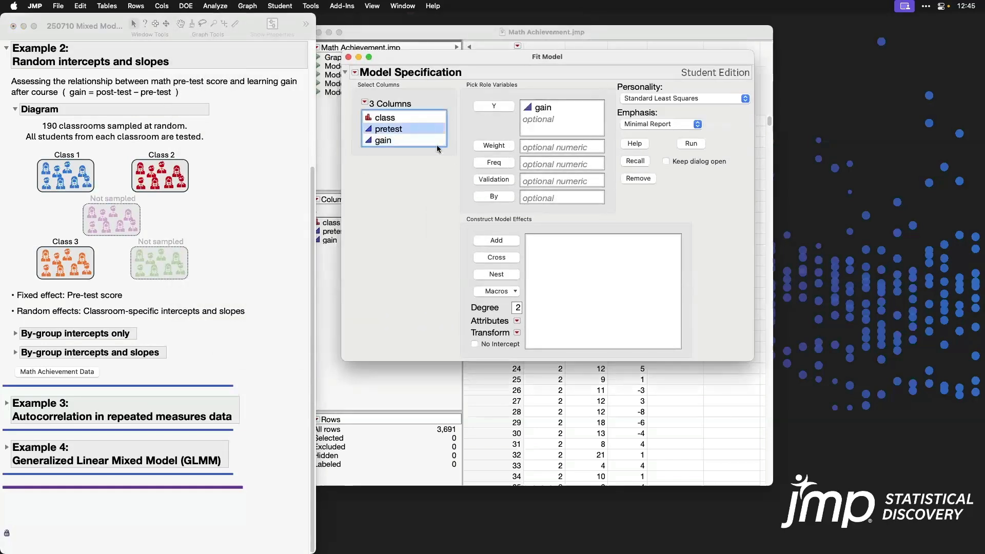
click(496, 241)
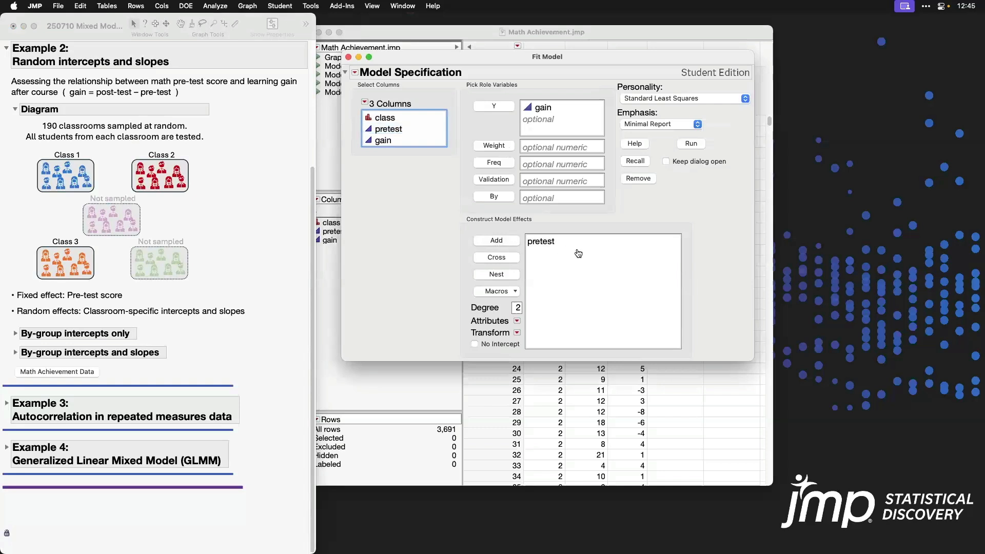
- Set the model personality to Mixed Model and bring up its random effects specification
click(719, 98)
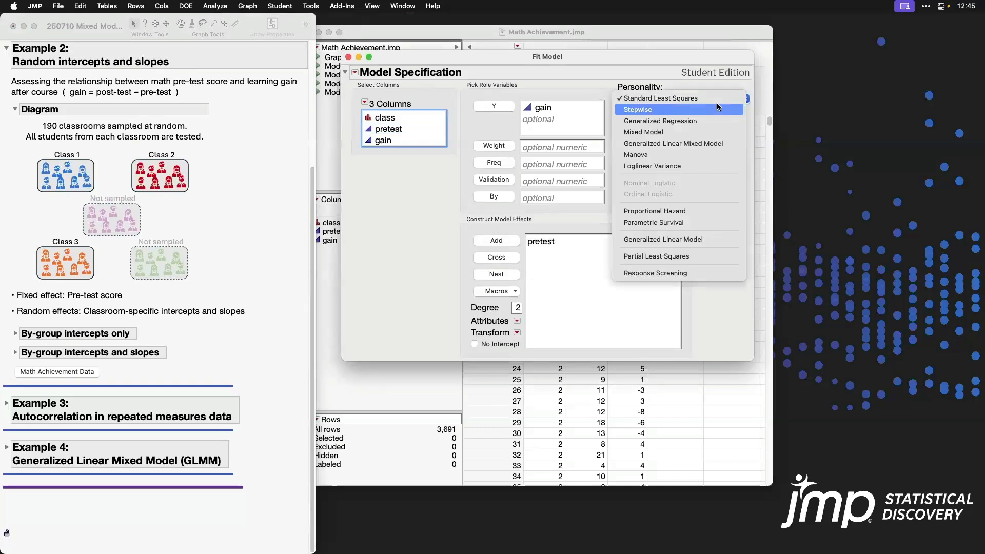
click(717, 131)
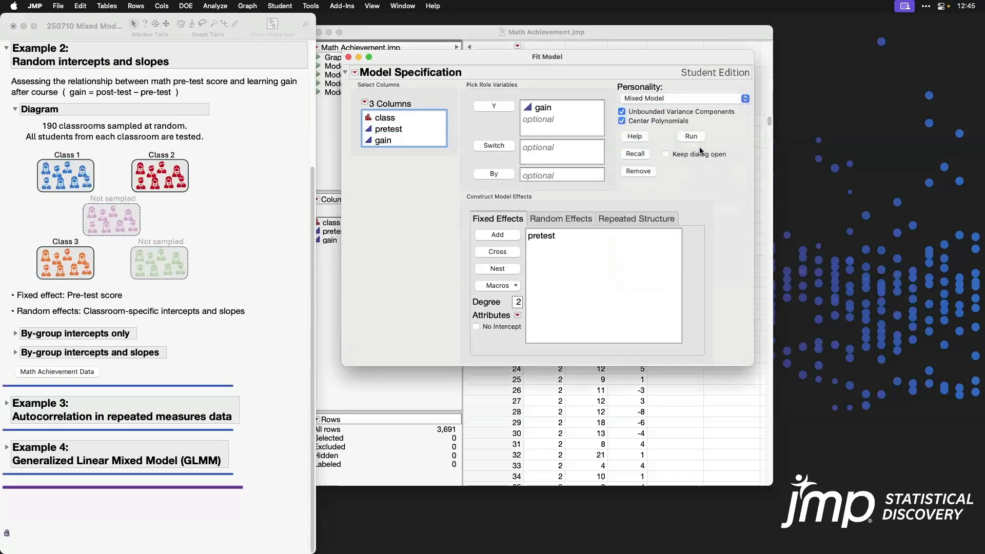
click(569, 219)
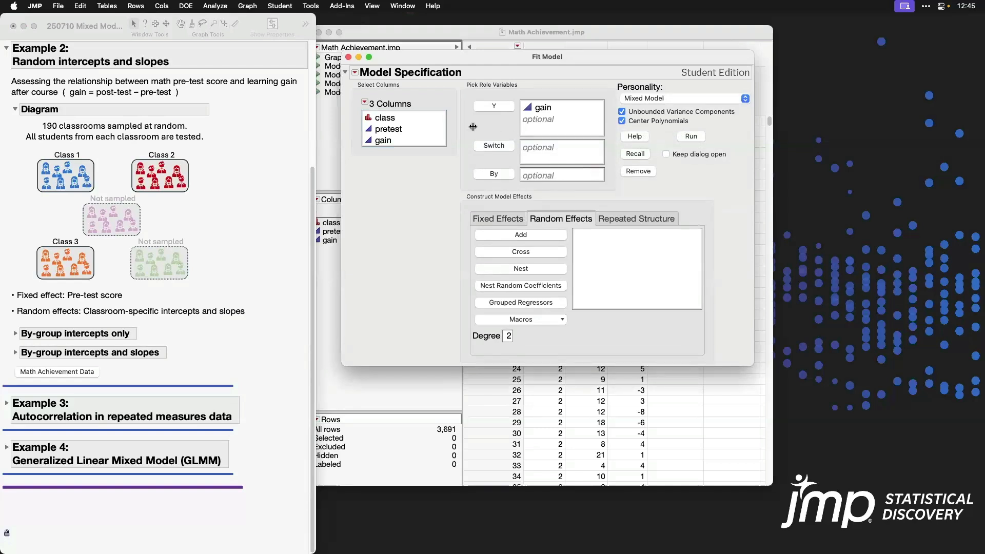
click(422, 122)
click(529, 234)
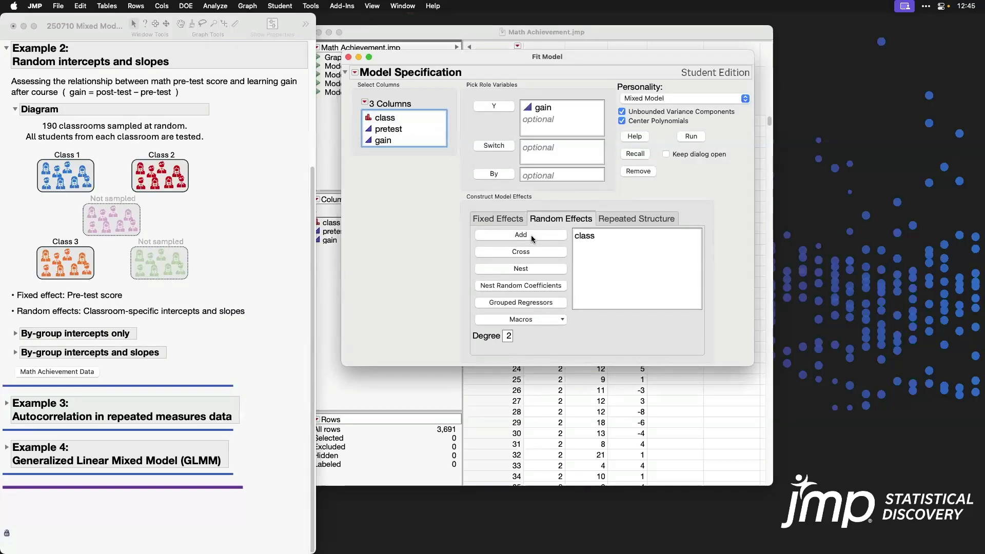
click(605, 236)
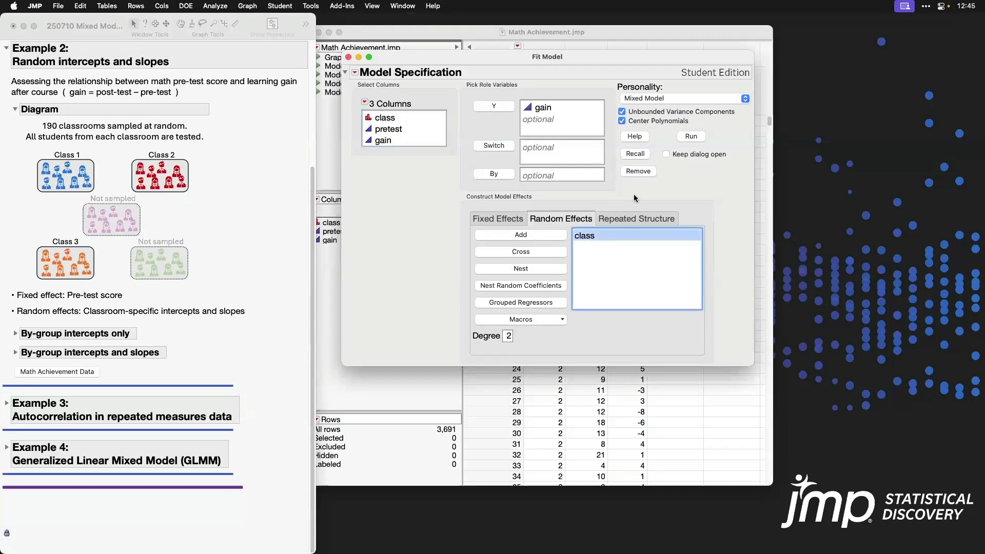
click(646, 173)
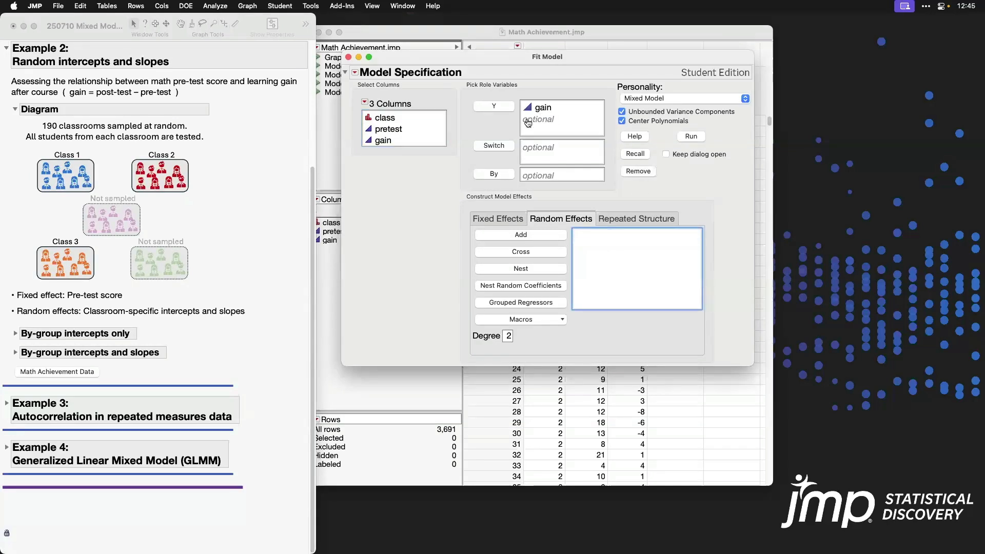
- Add pretest as a random effect, nest it as random coefficients within class, and enlarge the dialog to review both terms
click(425, 130)
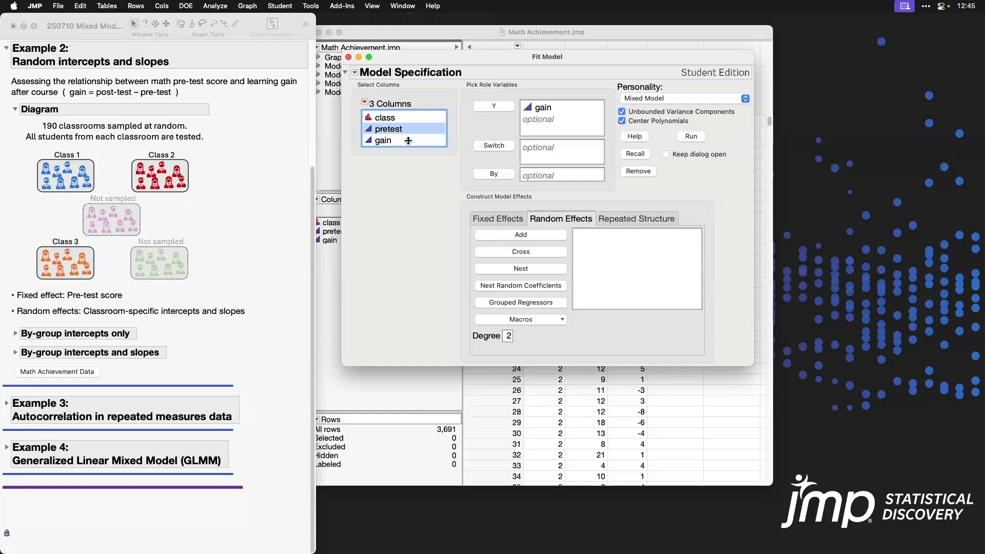
click(533, 236)
click(595, 236)
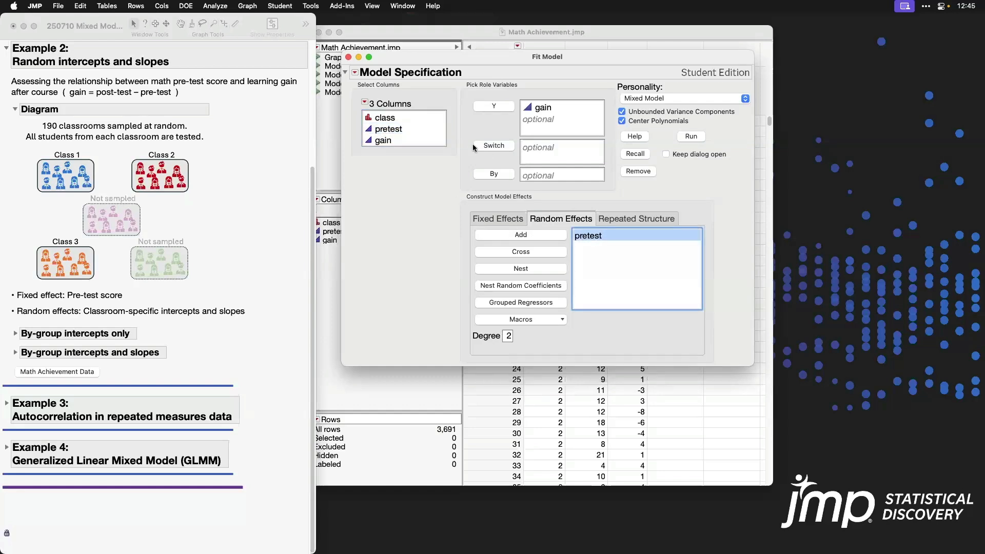
click(395, 118)
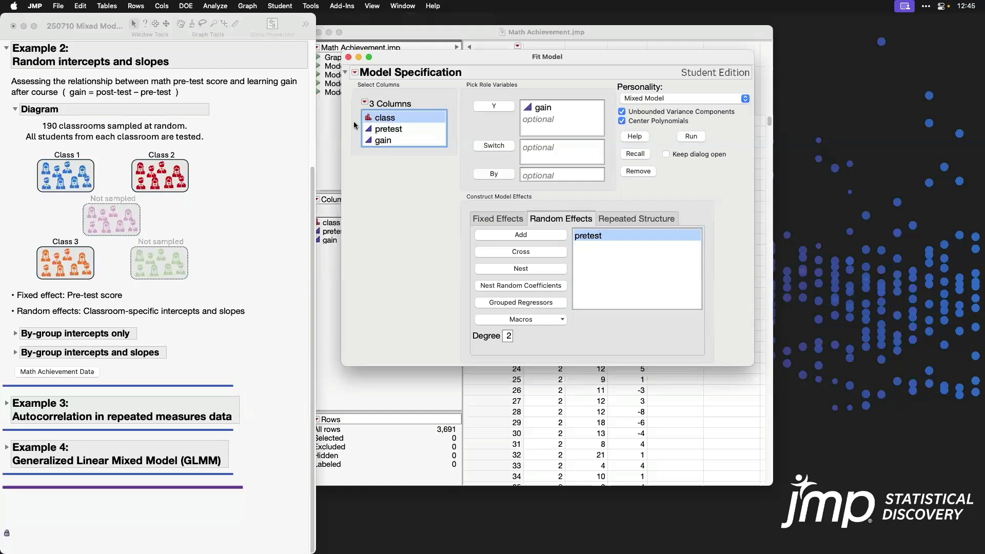
click(534, 291)
drag(755, 337, 818, 361)
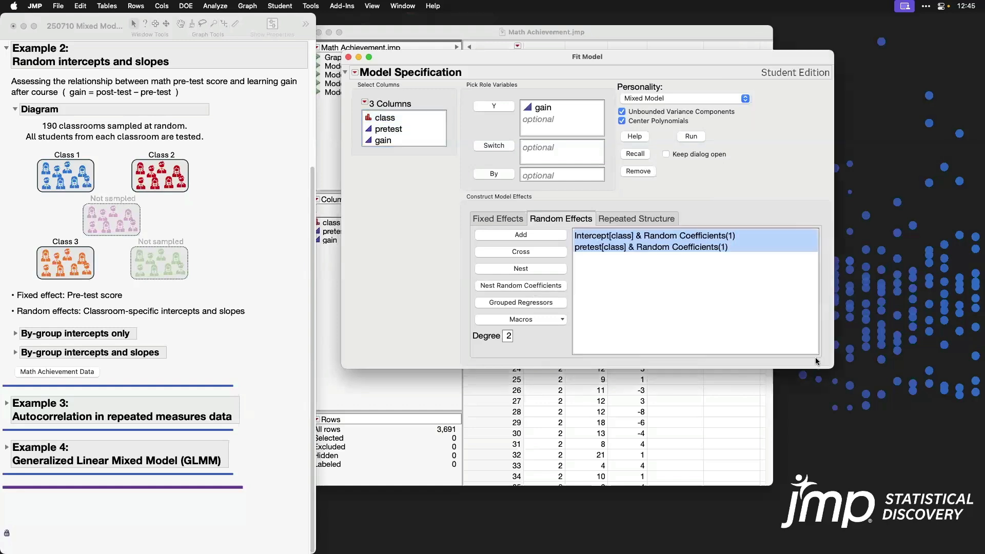
click(615, 237)
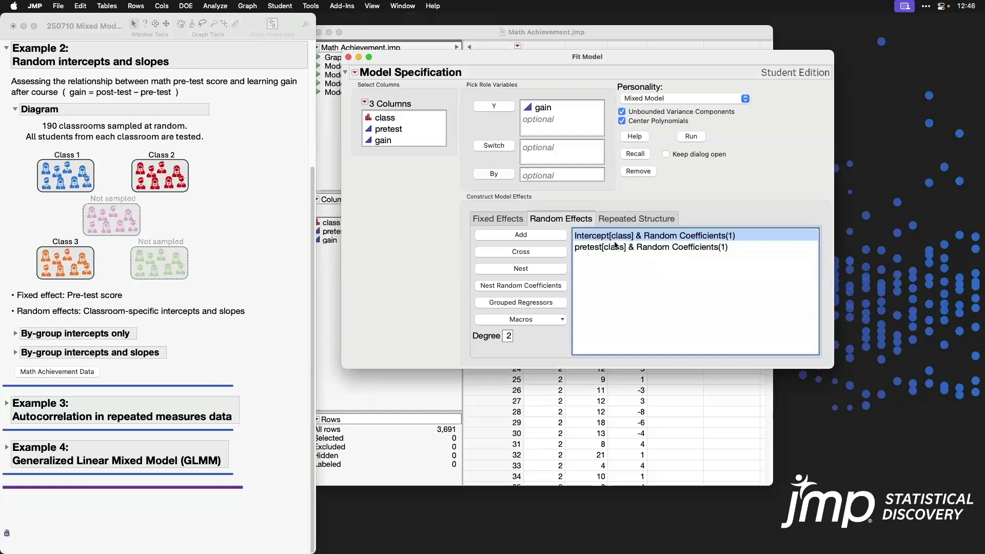
click(618, 248)
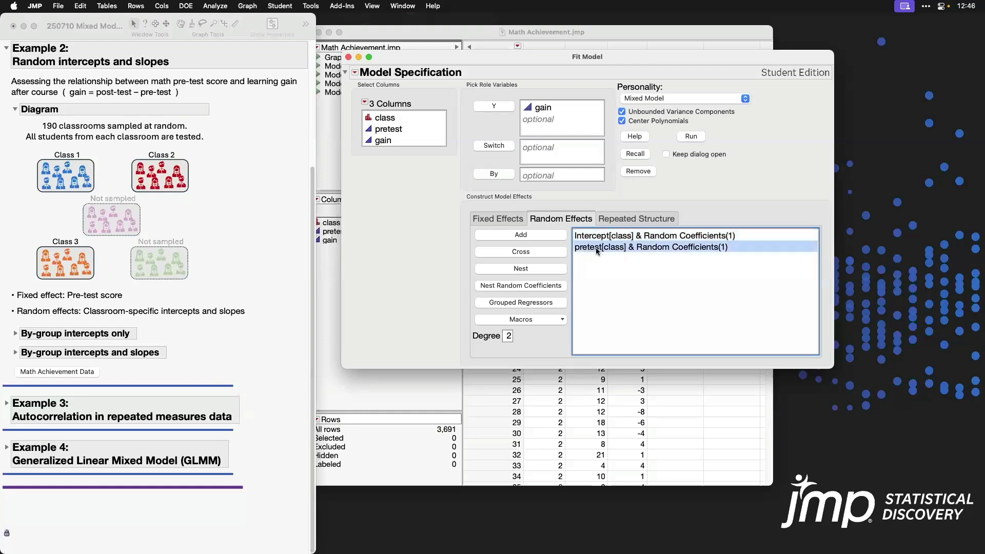
- Run the mixed model for gain and collapse both actual-by-predicted plots and the Fit Statistics in the report
click(698, 138)
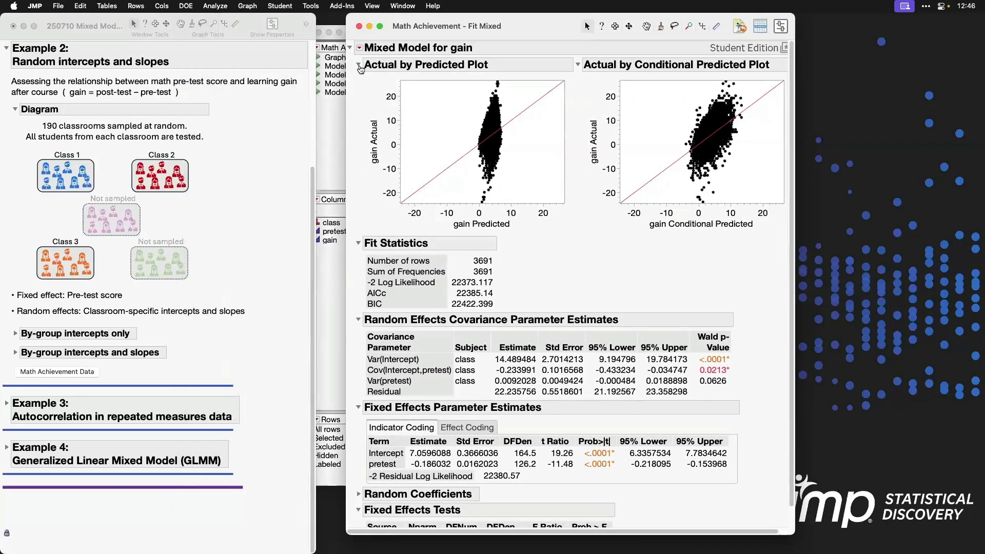
click(358, 66)
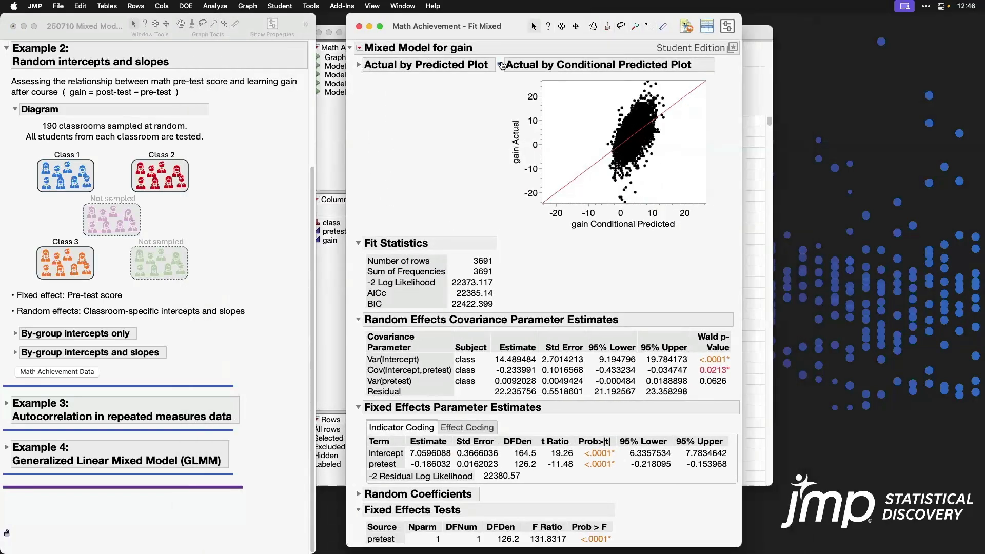
click(500, 64)
click(358, 95)
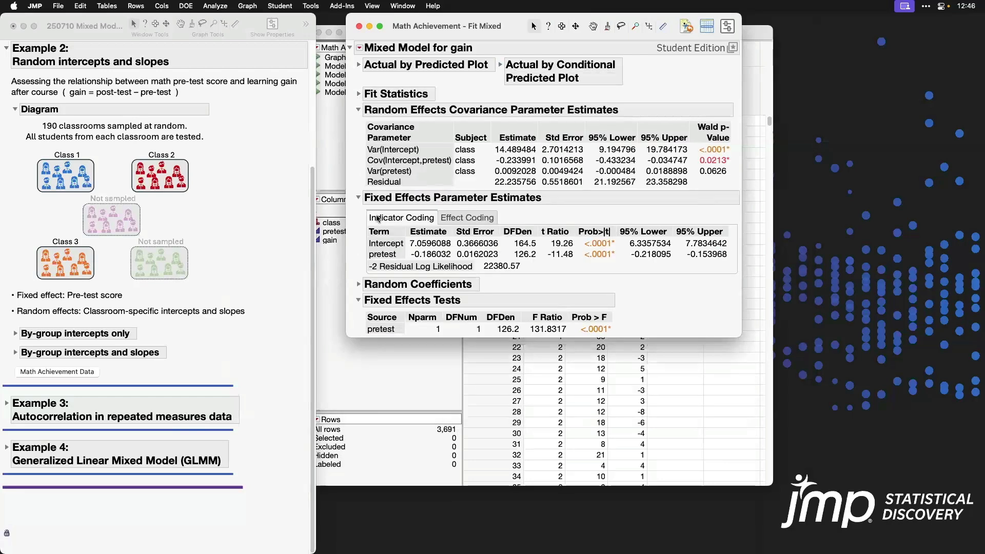
- Collapse the Fixed Effects Parameter Estimates and examine the covariance estimates for Var(Intercept) and Residual
click(360, 199)
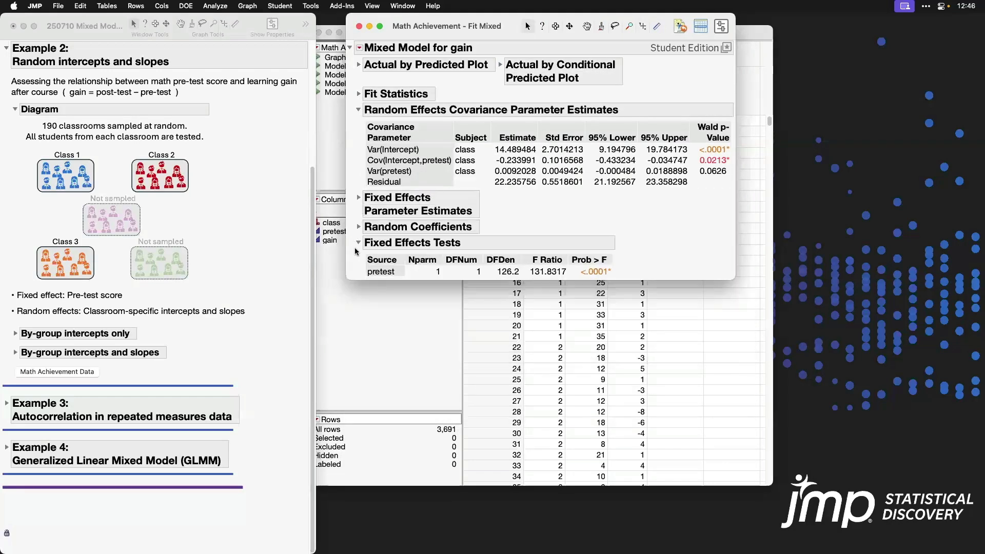
drag(356, 250, 619, 282)
drag(492, 144, 539, 155)
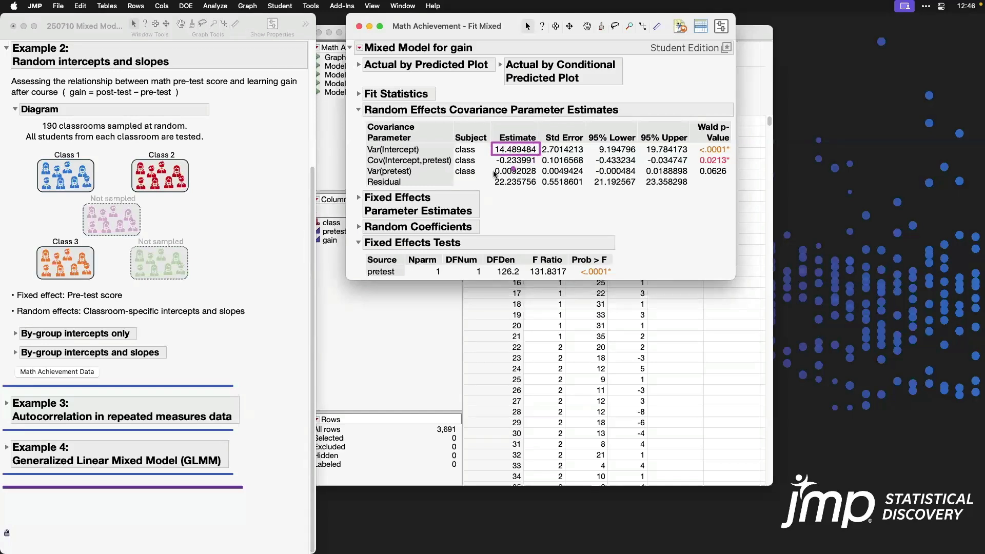
drag(492, 176, 540, 189)
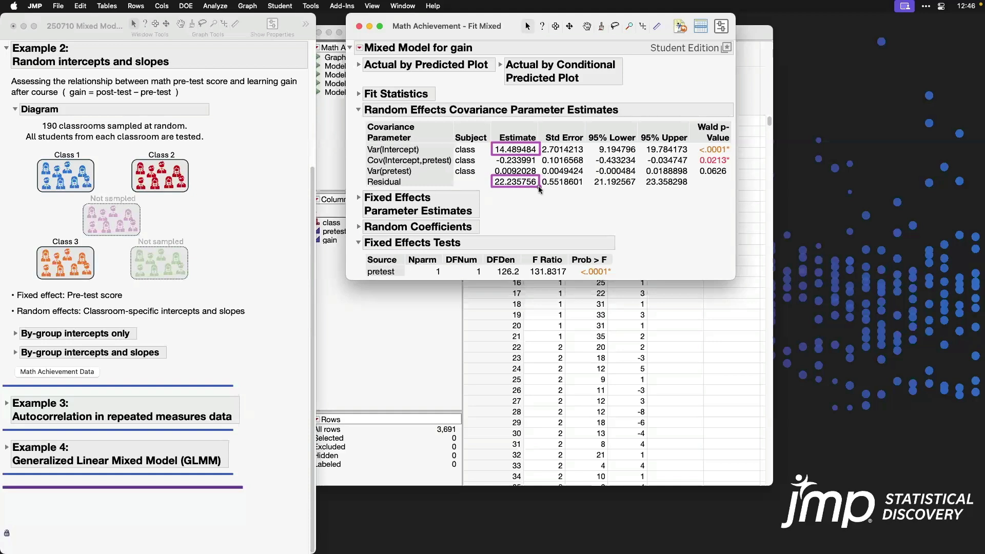
key(Escape)
- Examine the Var(pretest) estimate with its Wald p-value, and the covariance between Intercept and pretest
drag(491, 165, 539, 177)
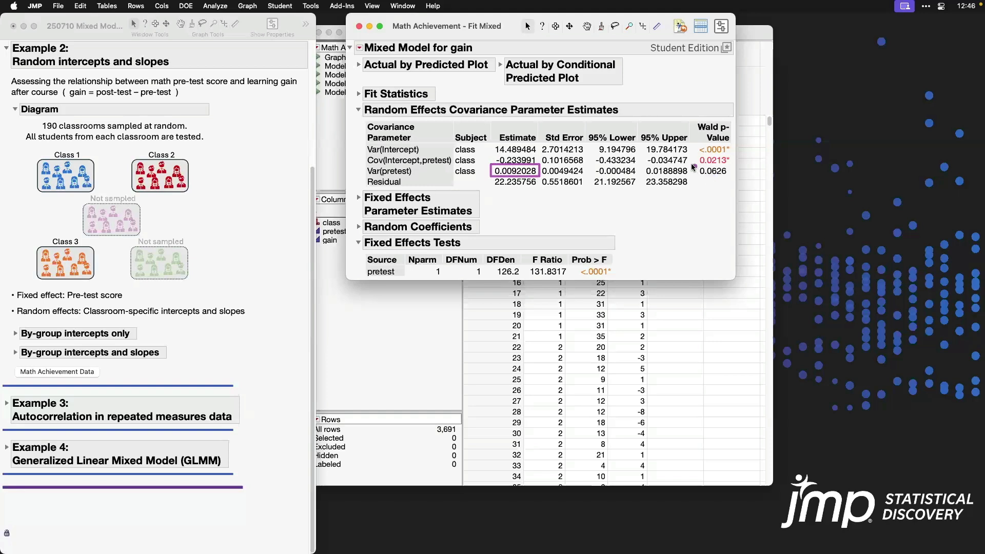
mouse_move(695, 164)
mouse_down()
mouse_move(701, 180)
mouse_move(734, 178)
mouse_up()
key(Escape)
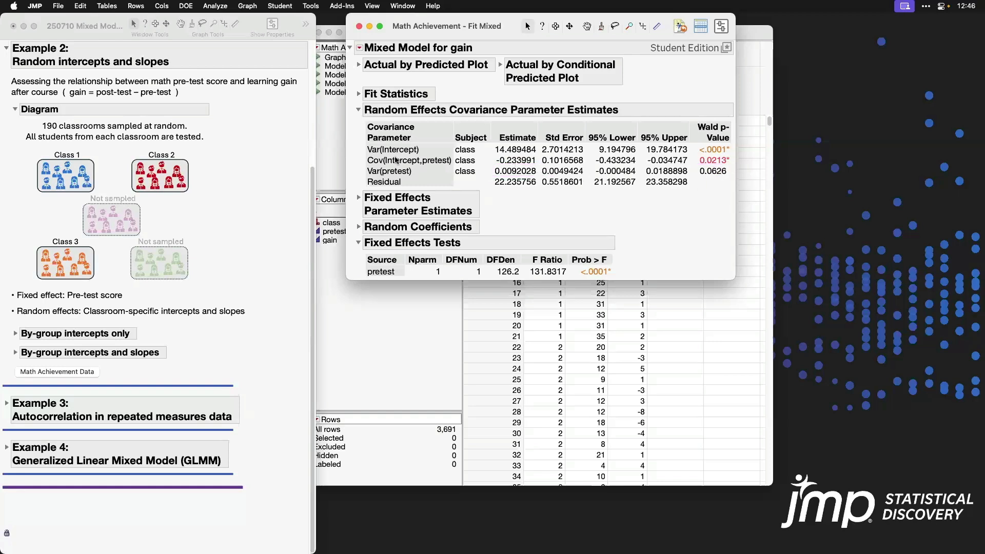
mouse_move(364, 153)
mouse_down()
mouse_move(380, 168)
mouse_move(537, 168)
mouse_up()
- Expand the Fixed Effects Parameter Estimates again and examine the pretest slope estimate
click(359, 199)
drag(363, 249, 456, 261)
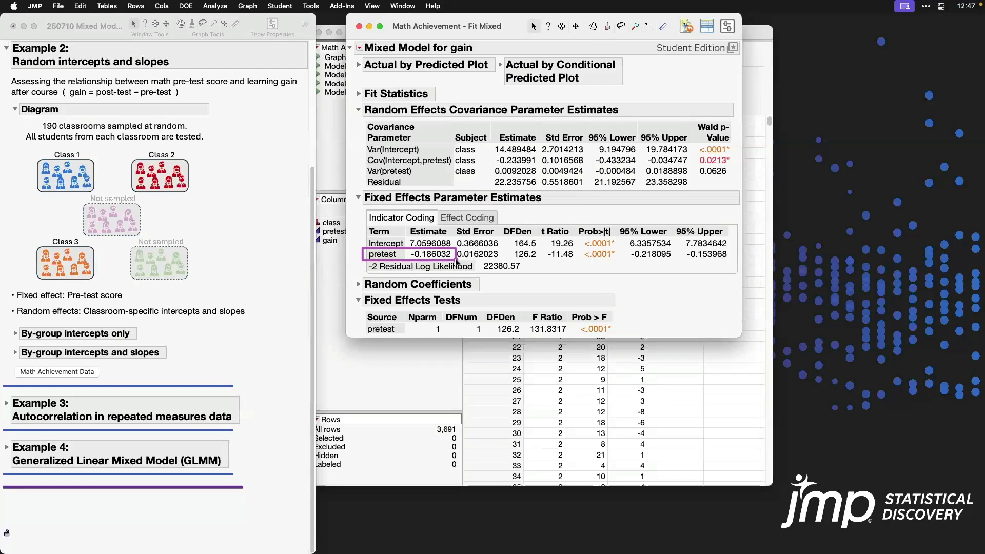
key(Escape)
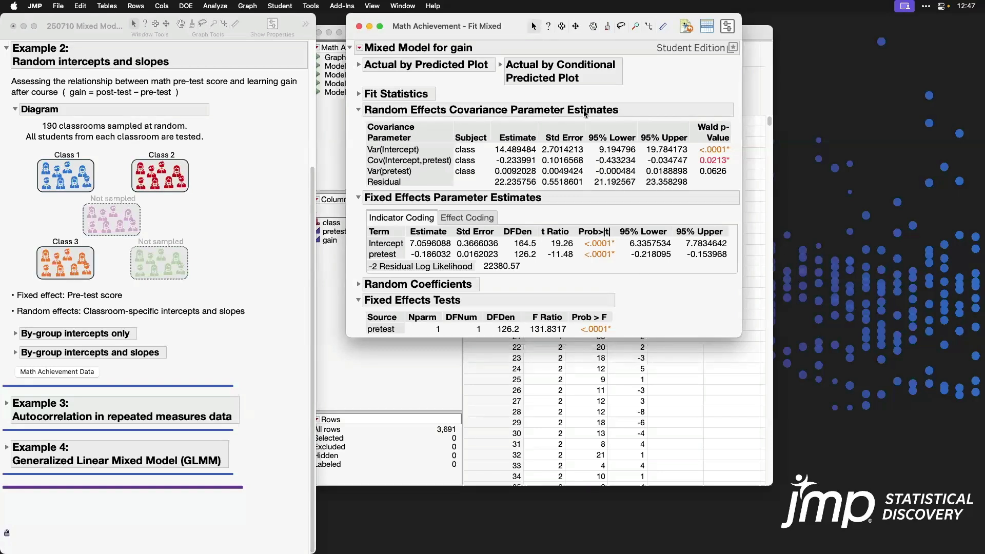
- Add the marginal model profiler to the report and vary pretest to 31.52 and back down to 7.83
click(360, 47)
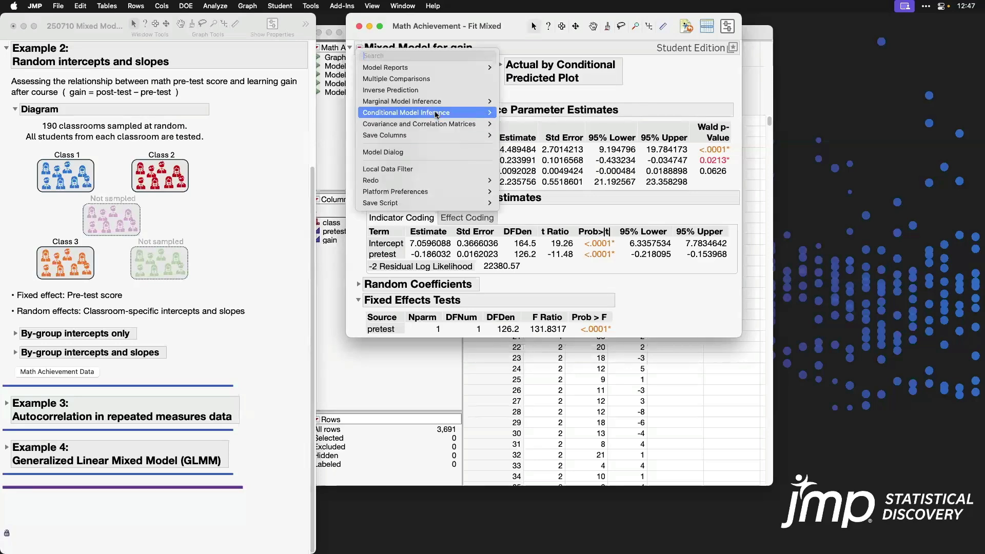
mouse_move(441, 101)
click(532, 132)
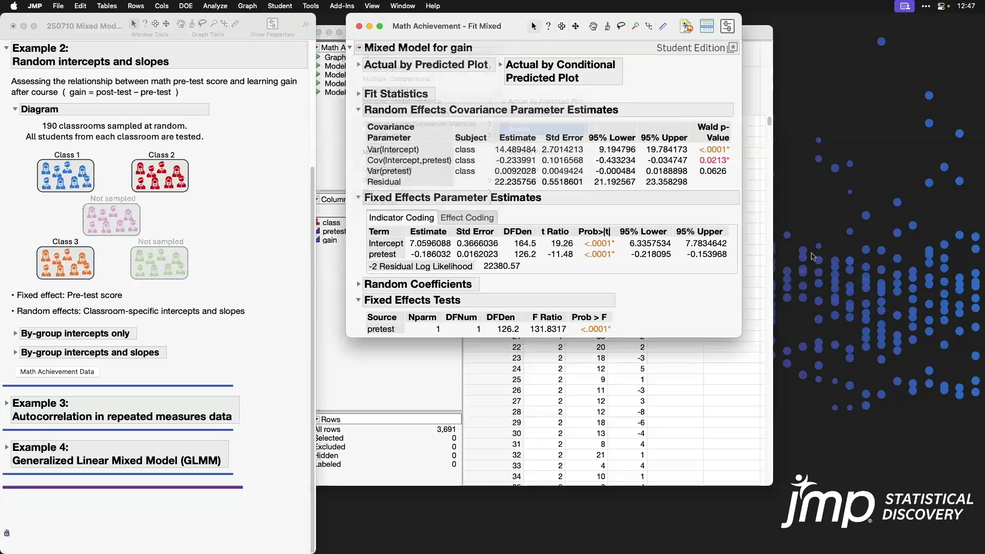
drag(507, 414, 558, 459)
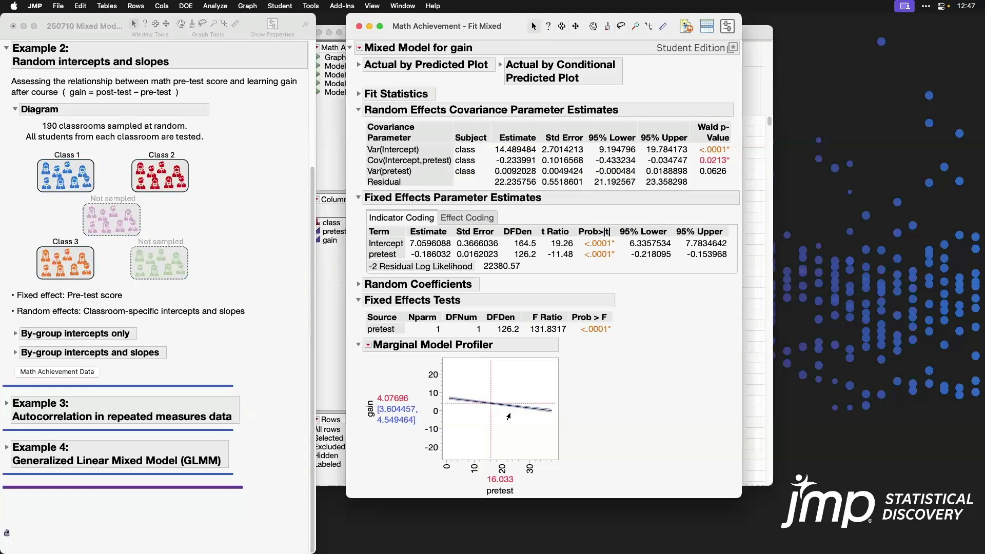
drag(461, 408, 533, 426)
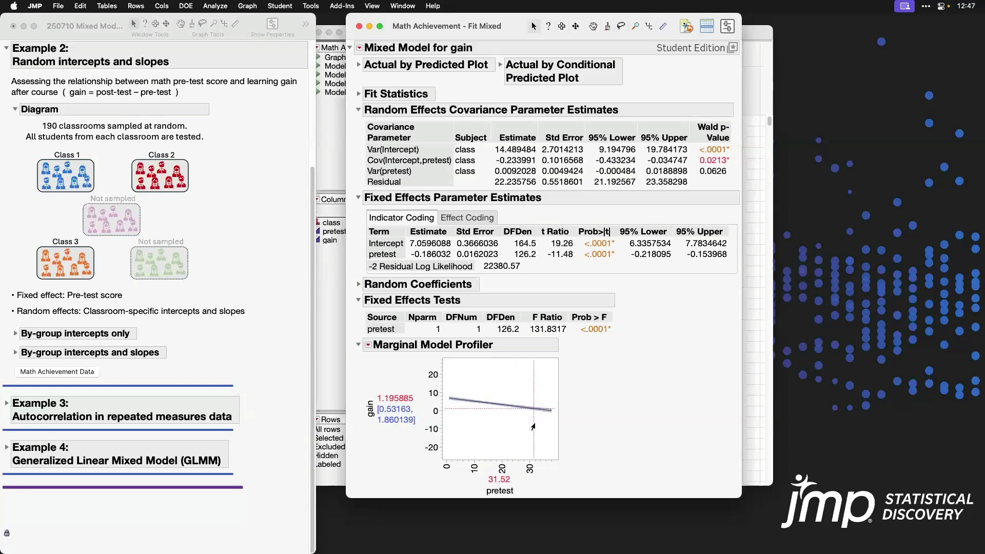
drag(532, 426, 464, 416)
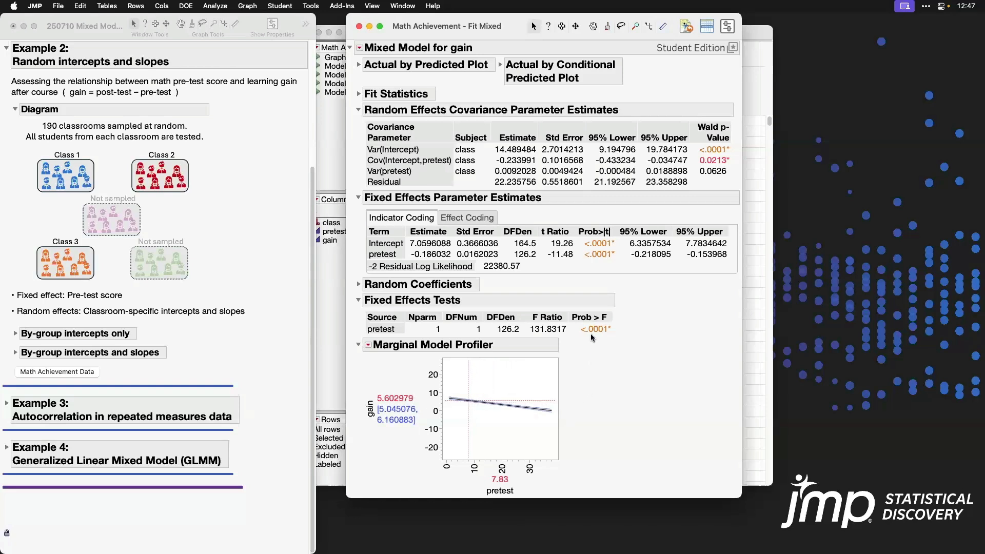
- Add the conditional model profiler to the report and widen its pretest and class plots
click(360, 49)
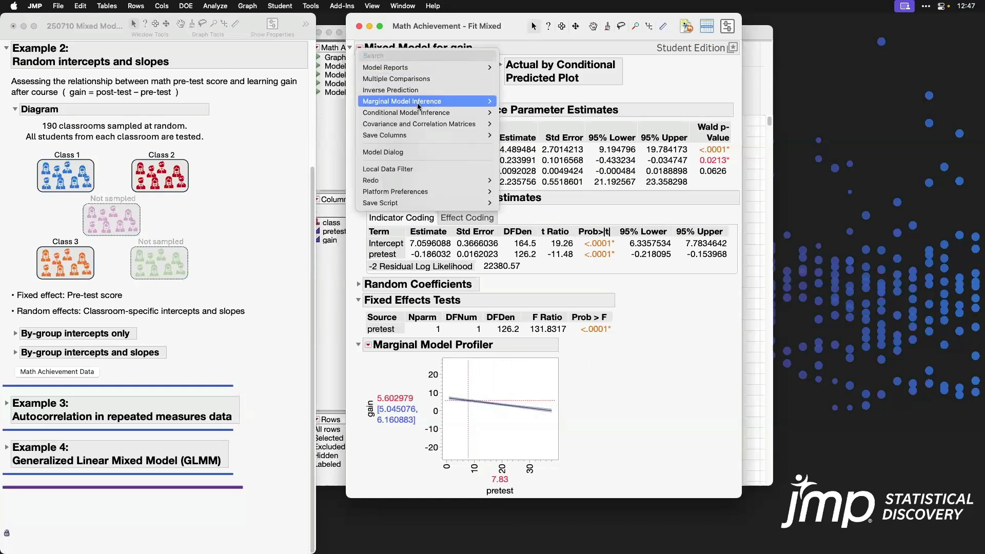
mouse_move(481, 102)
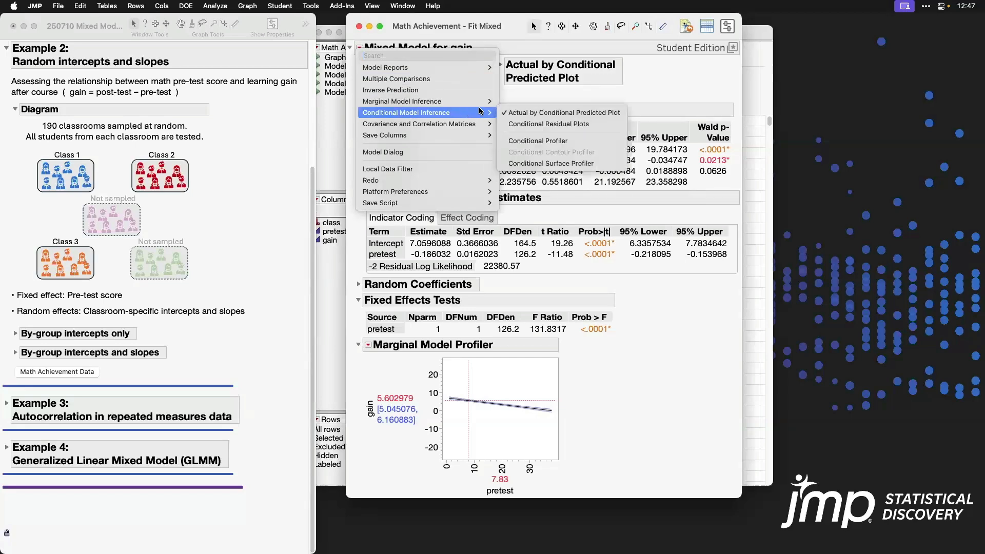
click(572, 140)
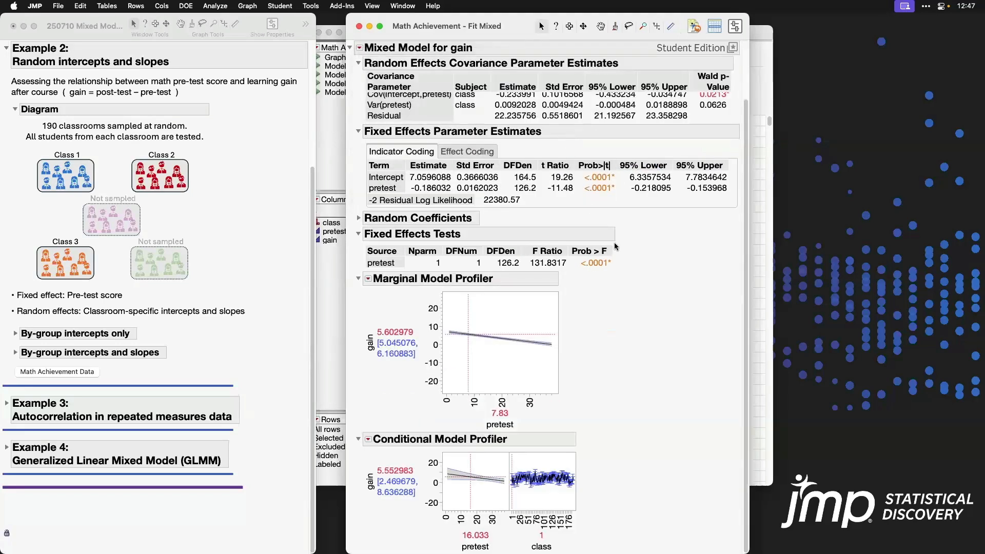
drag(573, 509, 742, 543)
scroll(691, 321, down, 1)
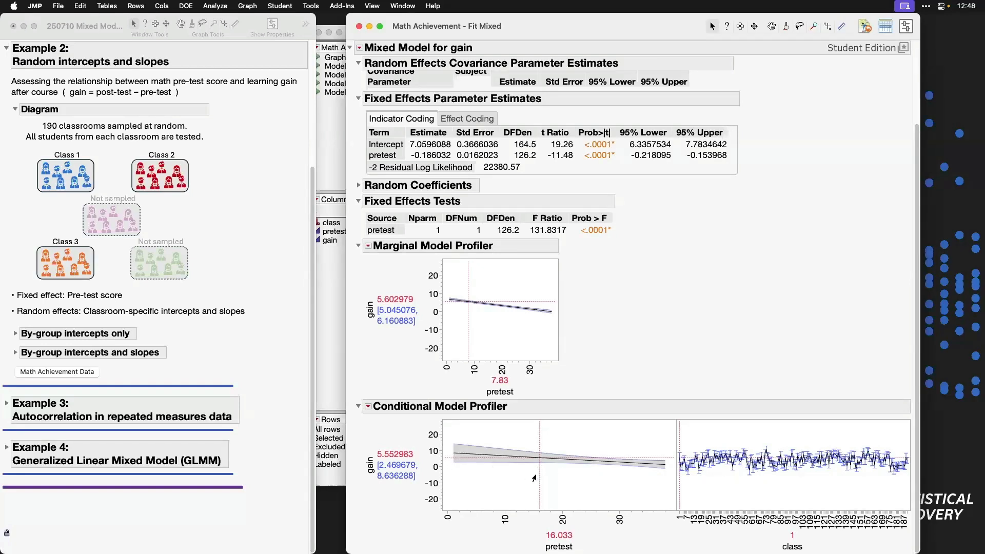
- Set pretest to 23.97 and class to 51 in the conditional model profiler
mouse_move(539, 482)
mouse_down()
mouse_move(452, 470)
mouse_move(585, 471)
mouse_up()
click(693, 476)
drag(690, 475, 736, 471)
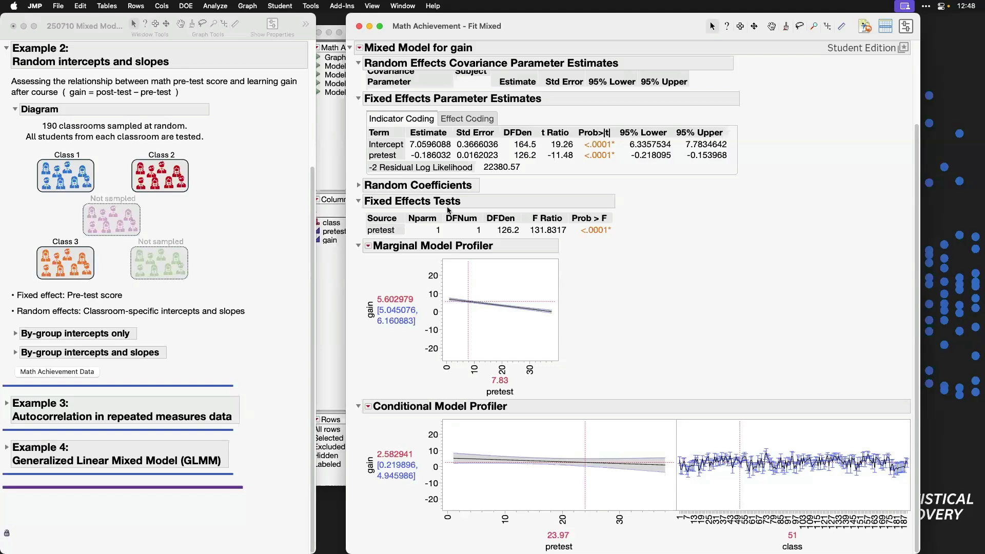
- Expand the Random Coefficients and review the intercept and pretest coefficients for every class alongside the conditional profiler
click(359, 185)
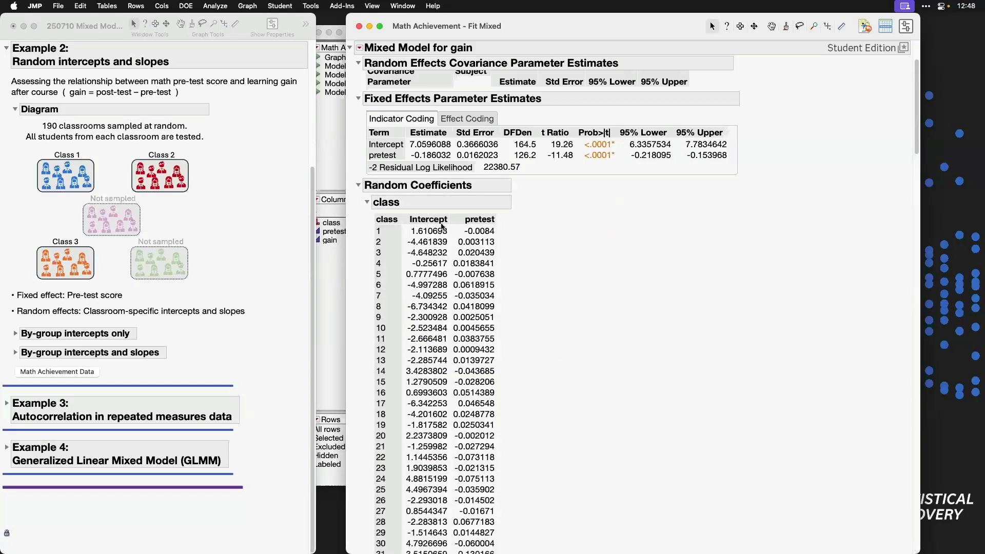
scroll(709, 271, down, 20)
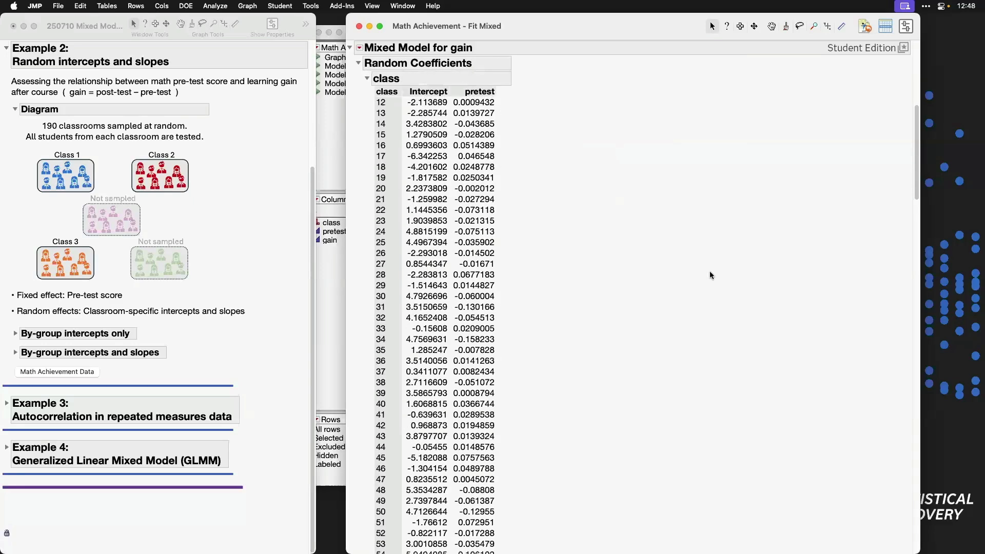
scroll(709, 271, down, 20)
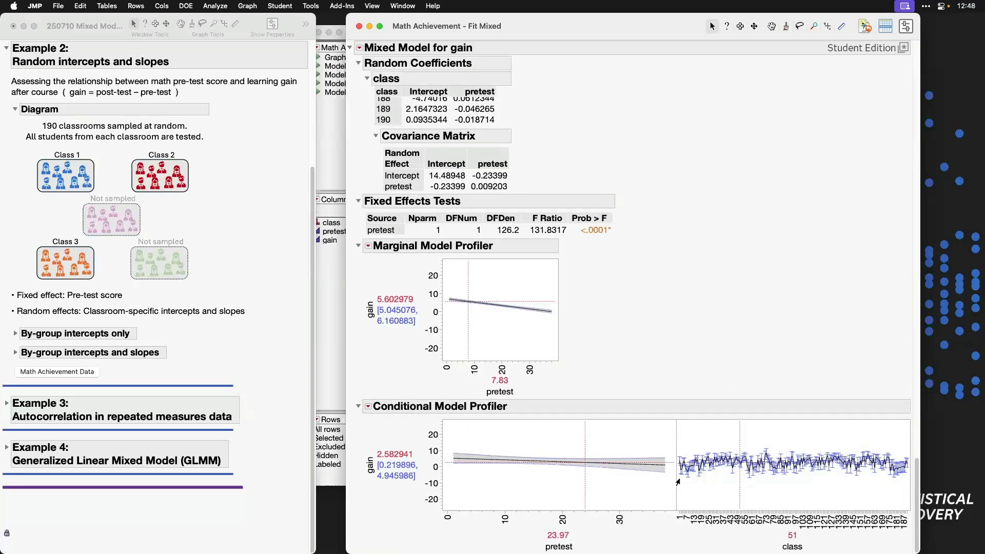
drag(735, 488, 749, 488)
scroll(688, 256, down, 2)
scroll(688, 256, up, 20)
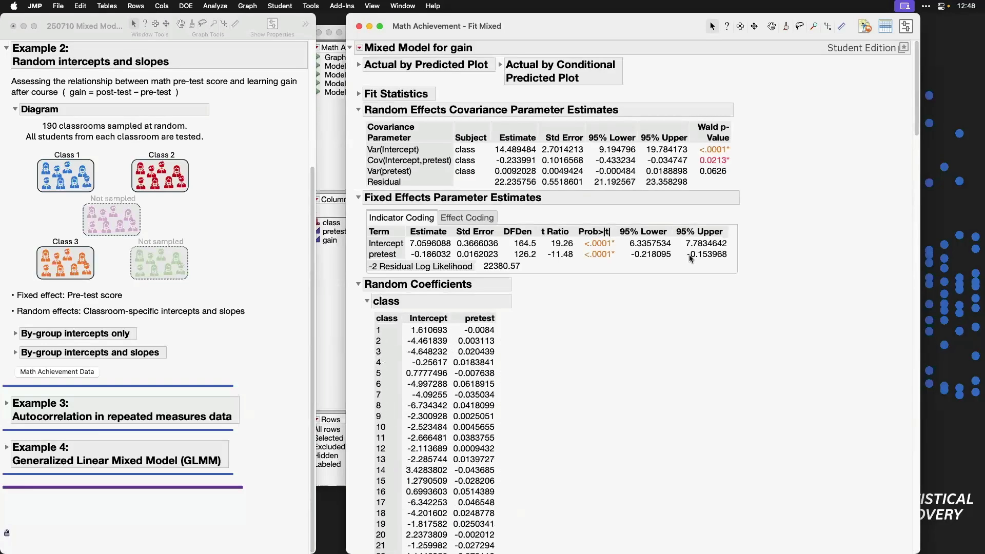
- Expand the marginal and conditional actual-by-predicted plots to compare them, and collapse both again
click(500, 65)
click(359, 64)
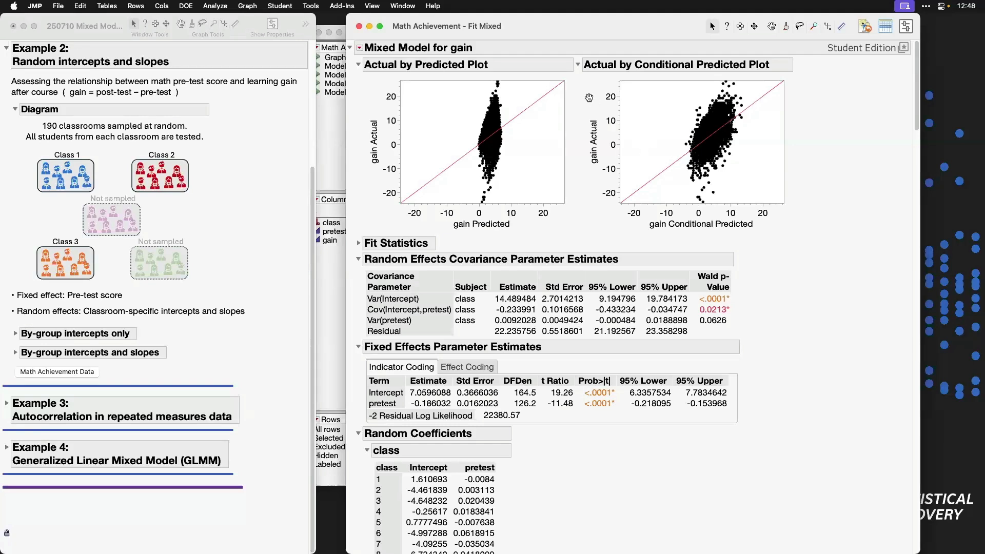
click(578, 65)
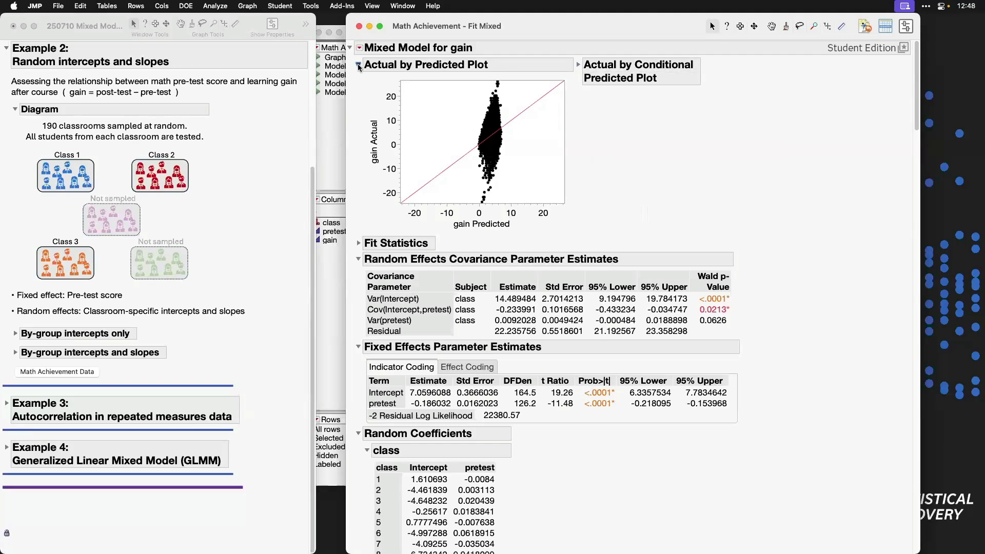
click(358, 64)
- Review the intercept–pretest covariance row and make the class random coefficients table into a data table
mouse_move(359, 152)
mouse_down()
mouse_move(419, 167)
mouse_move(539, 171)
mouse_up()
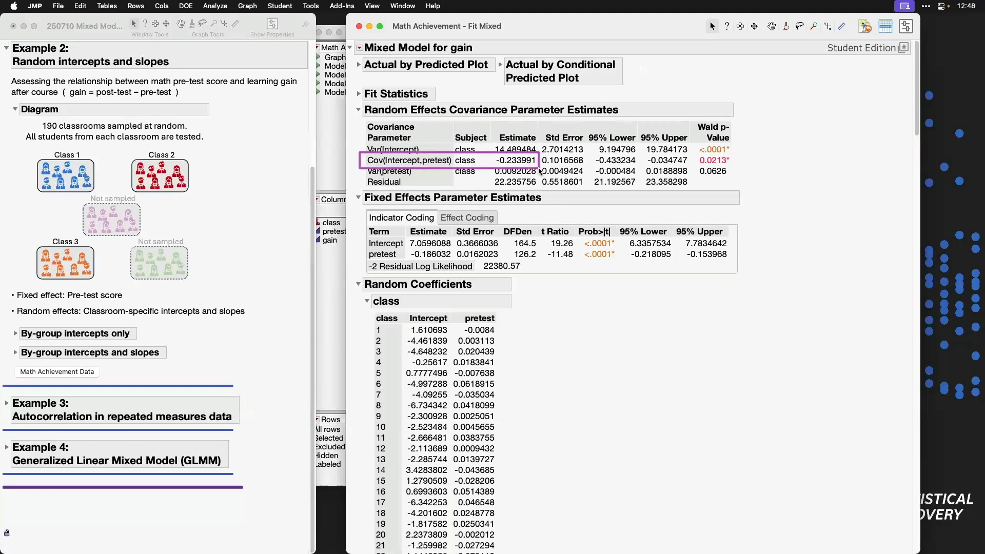
drag(540, 171, 539, 171)
right_click(471, 364)
mouse_move(472, 366)
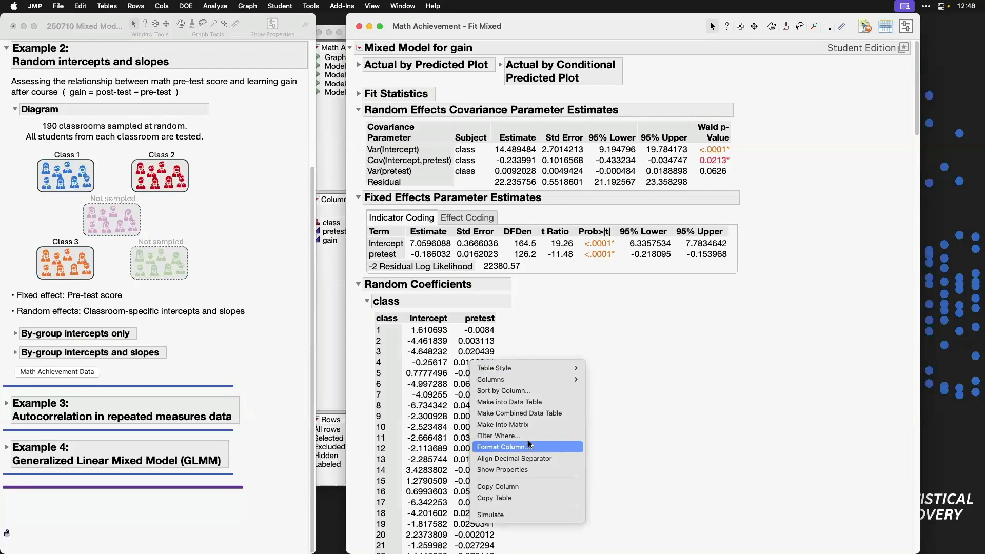
click(531, 402)
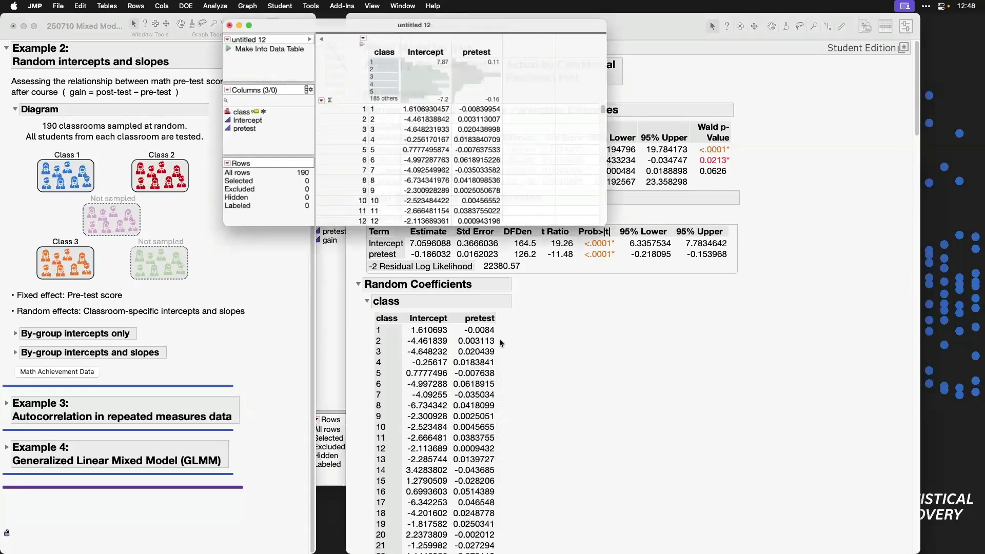
- Graph pretest against Intercept from the new table in Graph Builder with a 90% ellipse and its correlation, enlarging the graph
click(247, 6)
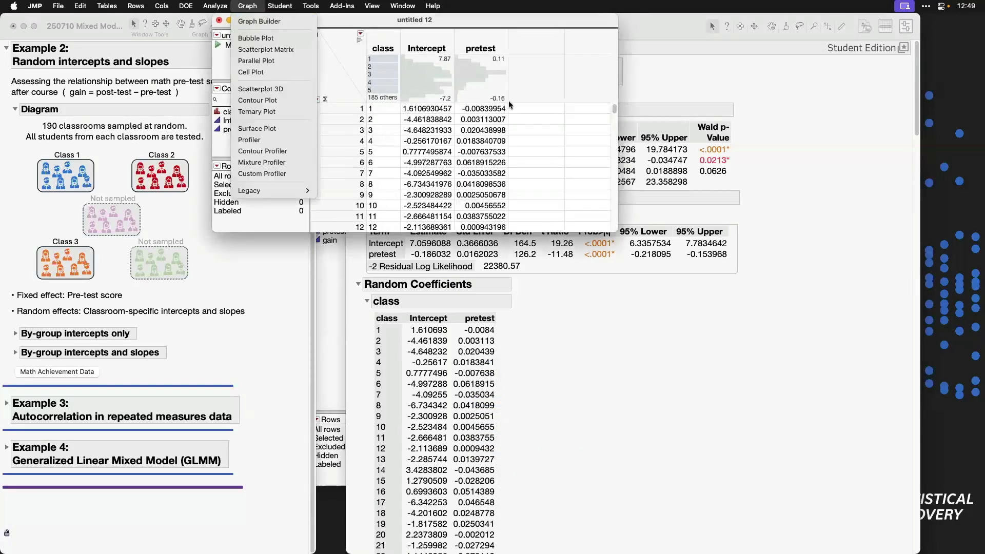
click(259, 21)
click(267, 105)
drag(267, 105, 404, 194)
click(444, 64)
click(311, 252)
drag(761, 328, 900, 476)
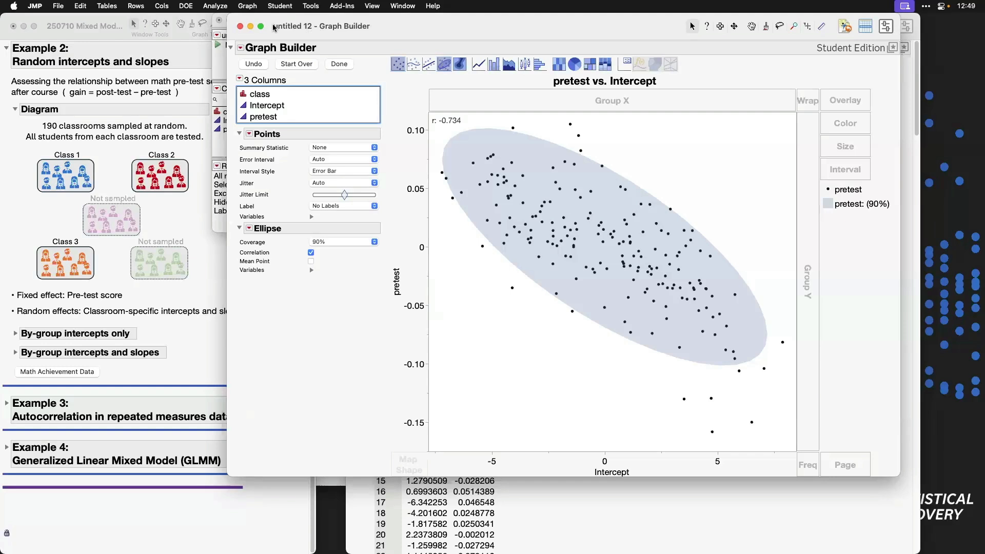
- Close the coefficients graph, its data table without saving, and the mixed model report for gain
click(241, 26)
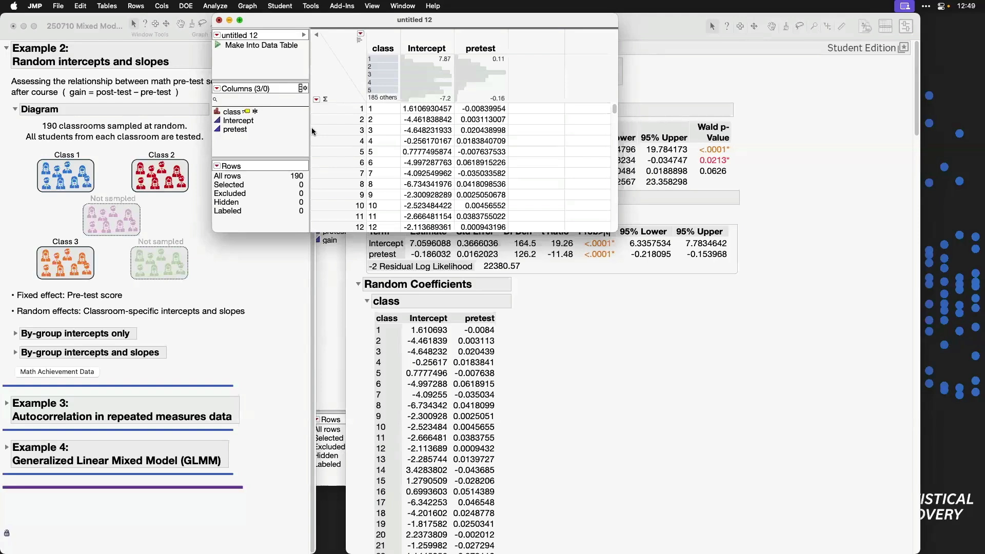
key(super+w)
click(345, 187)
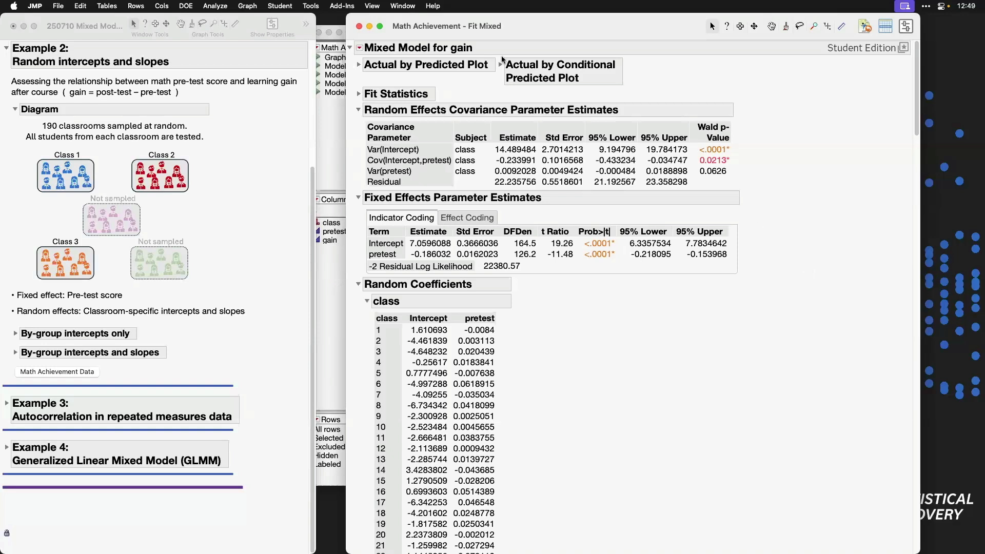
click(358, 27)
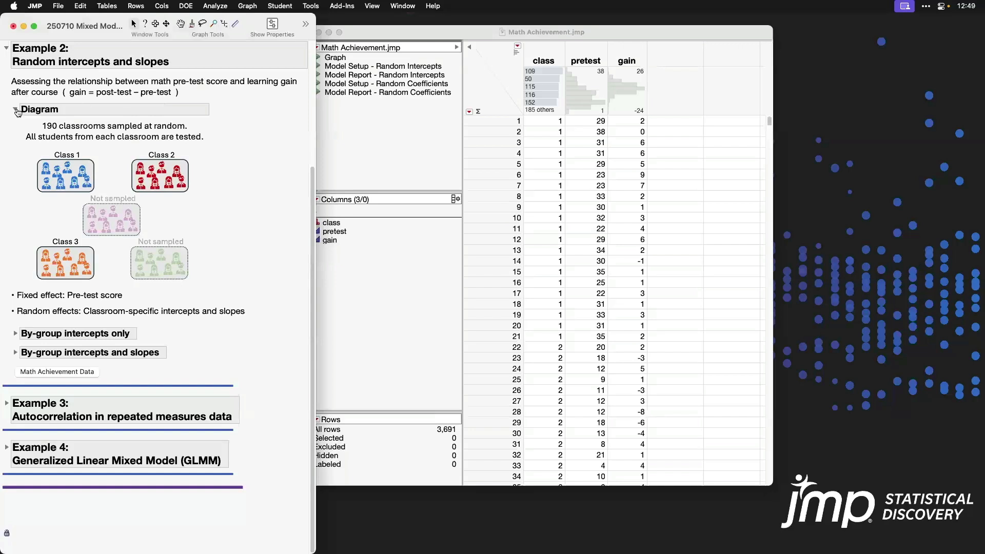
- Collapse the Diagram and Example 2 sections of the journal and close the Math Achievement data table
click(15, 110)
click(7, 215)
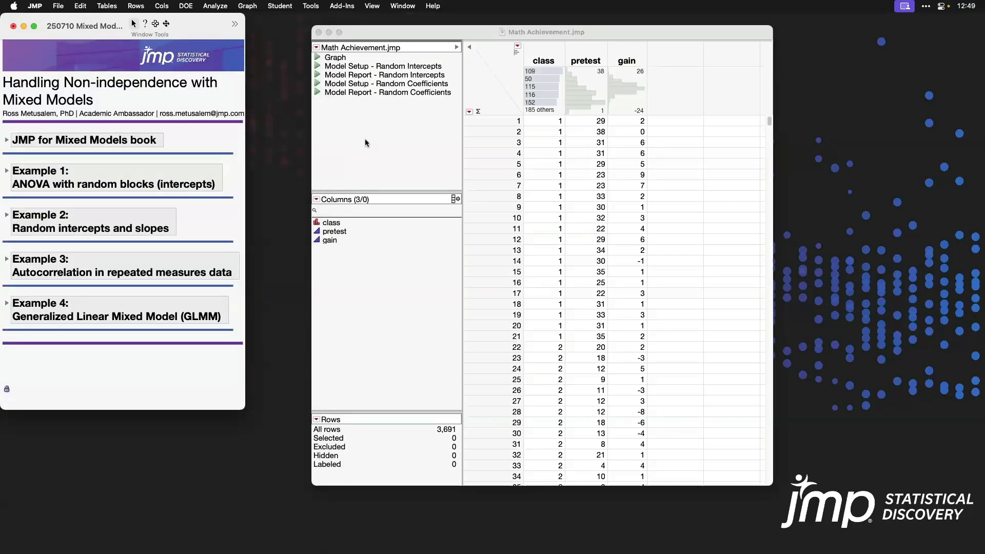
click(319, 33)
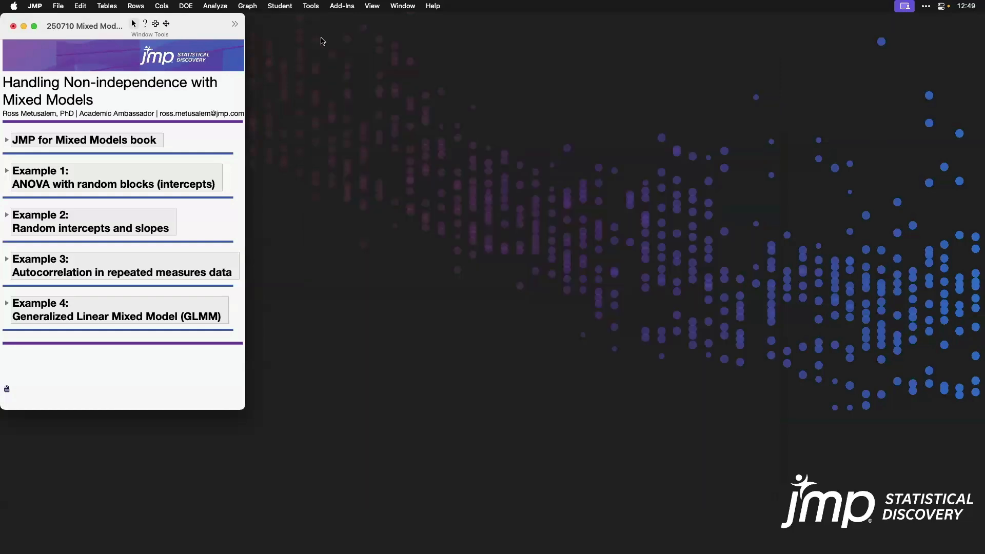
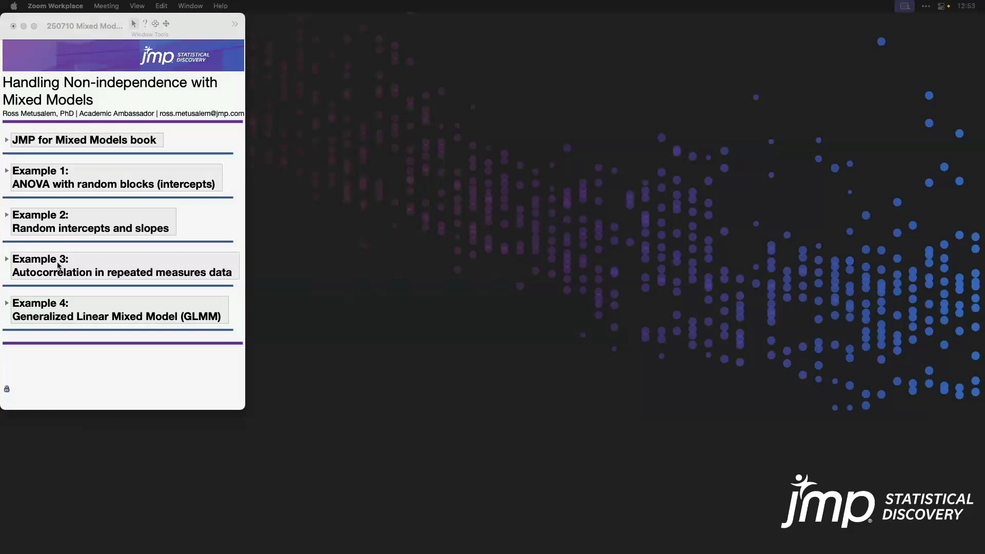
- Expand Example 3 and its Diagram section in the journal and review the design of the asthma drug study
click(8, 263)
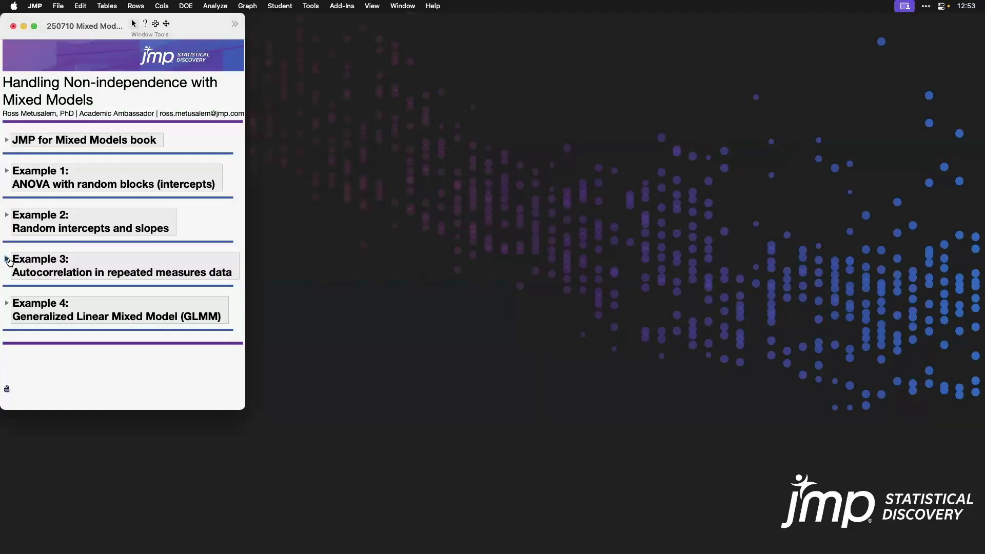
click(7, 260)
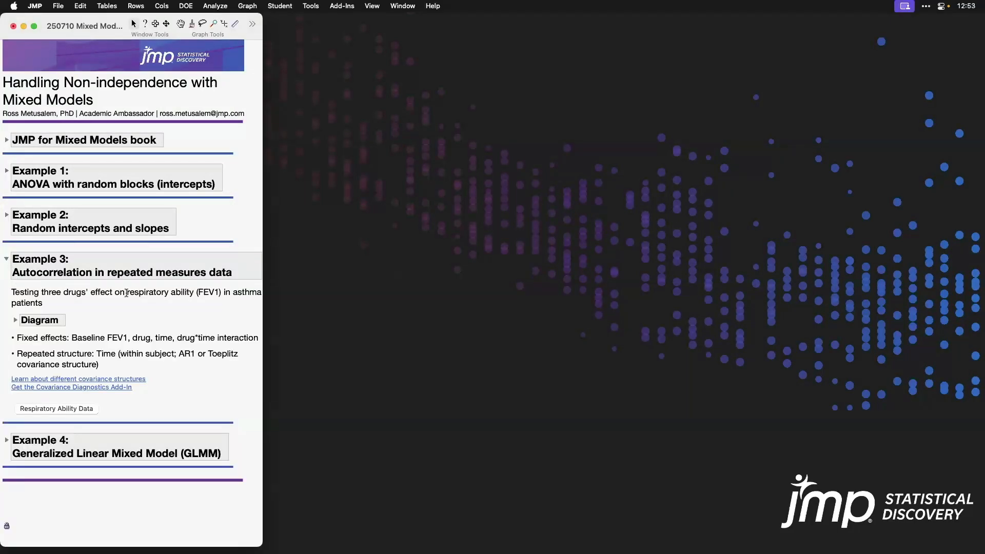
click(127, 294)
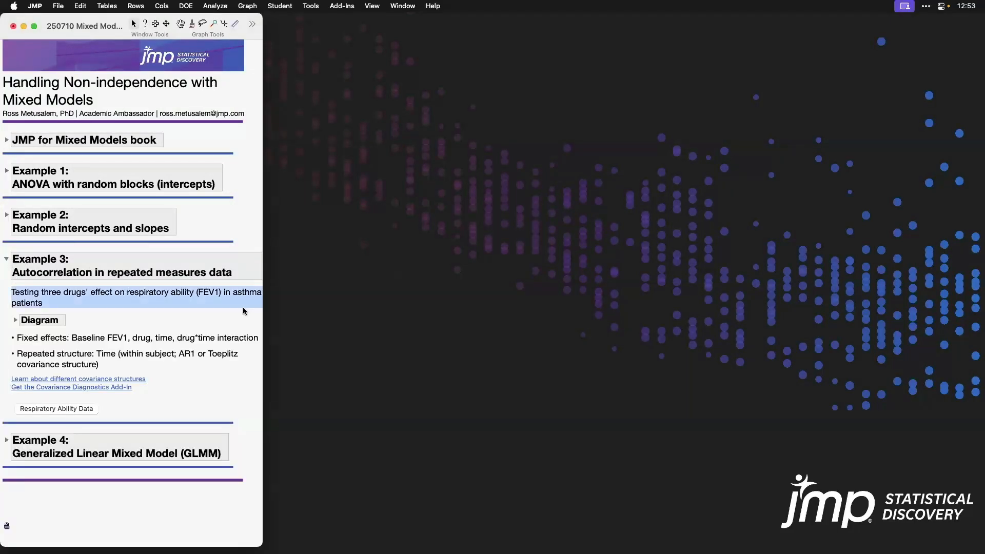
click(15, 320)
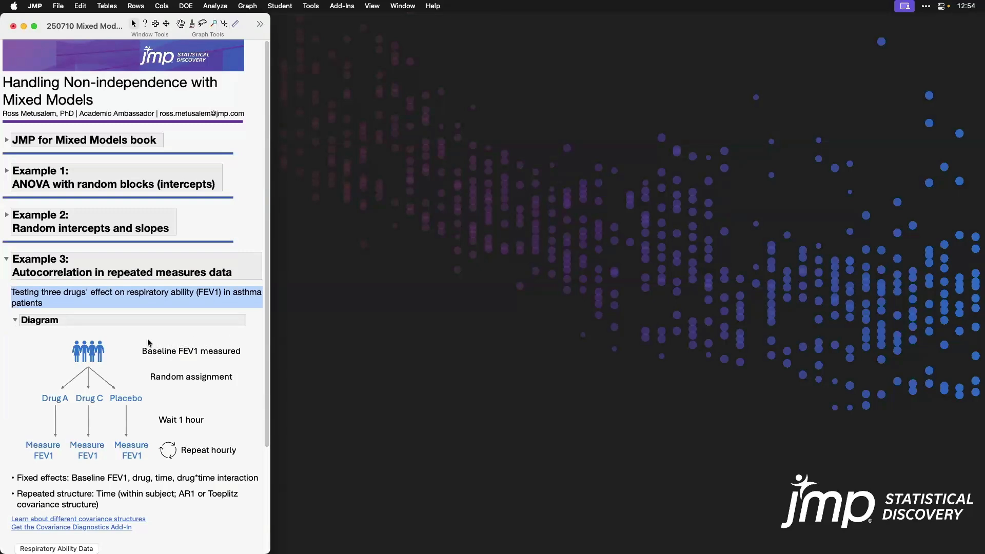
mouse_move(103, 334)
mouse_down()
mouse_move(57, 354)
mouse_move(90, 374)
mouse_move(122, 362)
mouse_up()
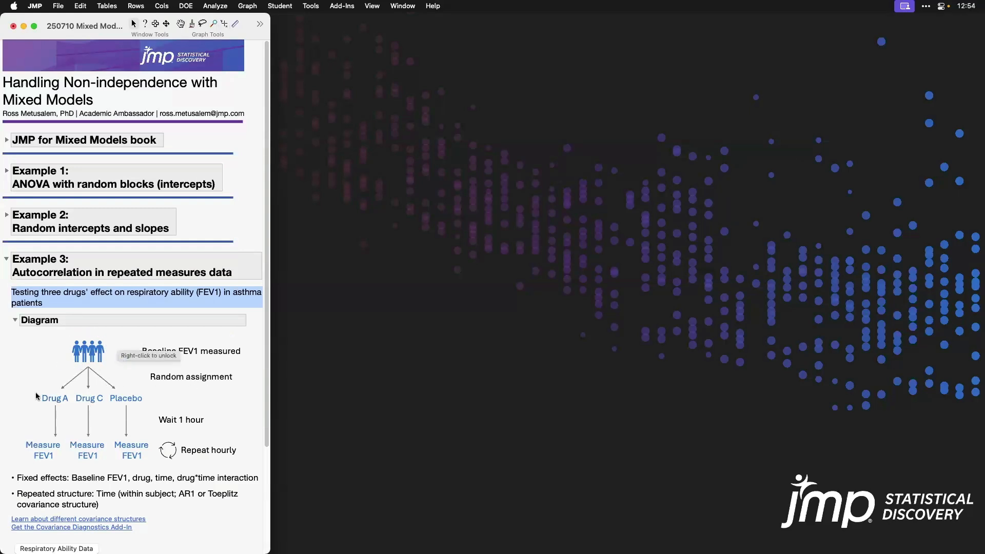
mouse_move(34, 388)
mouse_down()
mouse_move(70, 409)
mouse_move(146, 413)
mouse_up()
click(32, 435)
mouse_move(19, 438)
mouse_down()
mouse_move(69, 464)
mouse_move(152, 467)
mouse_up()
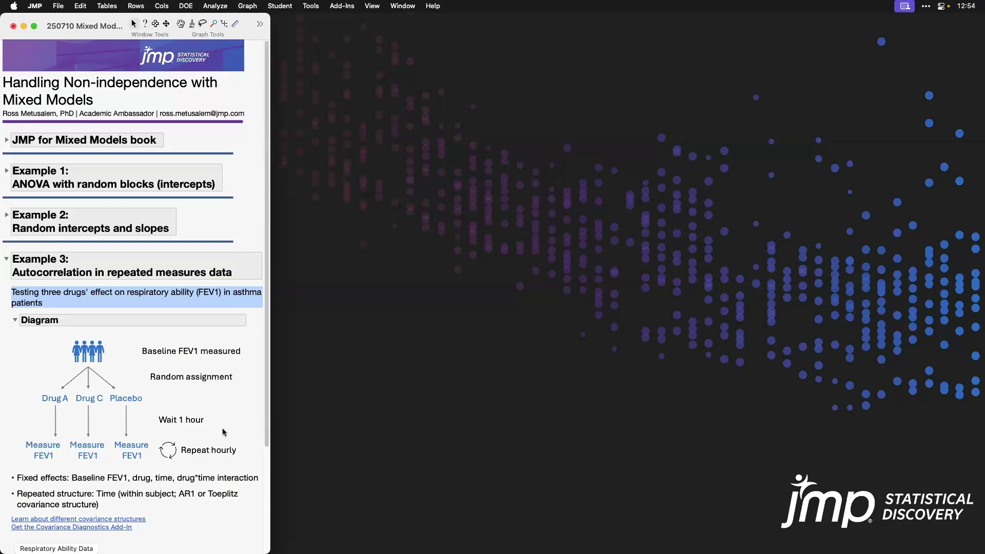
- Open the Respiratory Ability data table from the journal and place its window beside the journal
scroll(223, 431, down, 5)
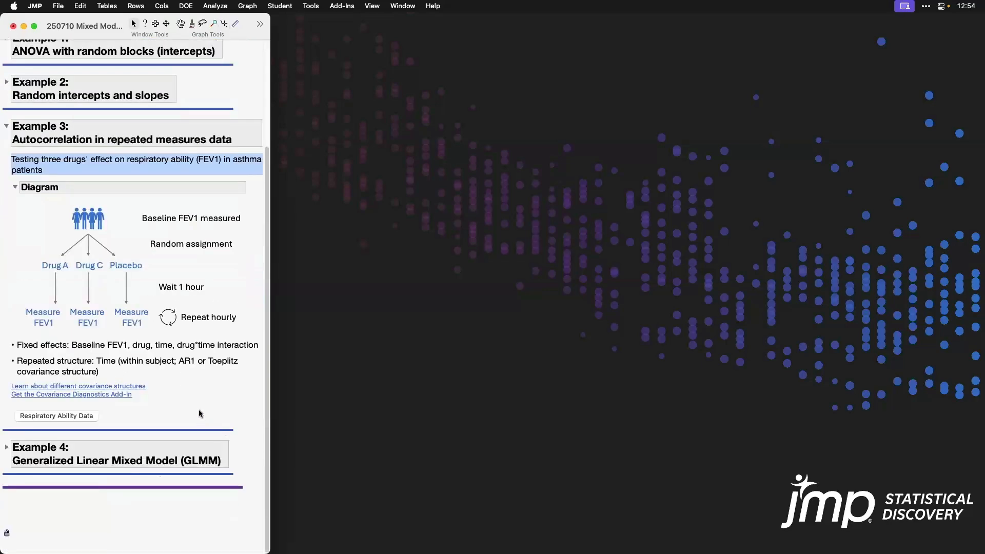
click(86, 417)
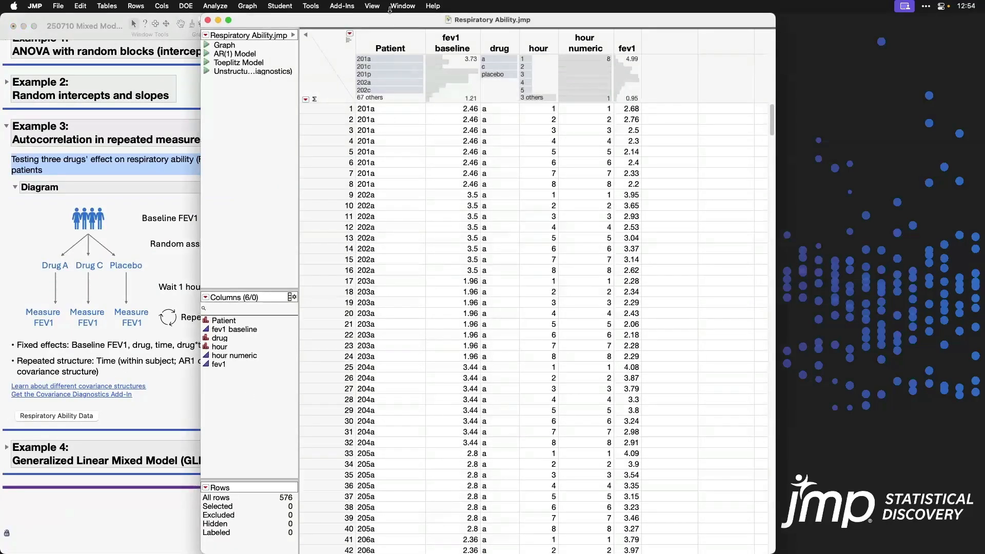
drag(375, 26, 456, 23)
- Examine the Patient, fev1 baseline, hour and fev1 columns for the first patient's eight rows, then clear the selection
click(468, 45)
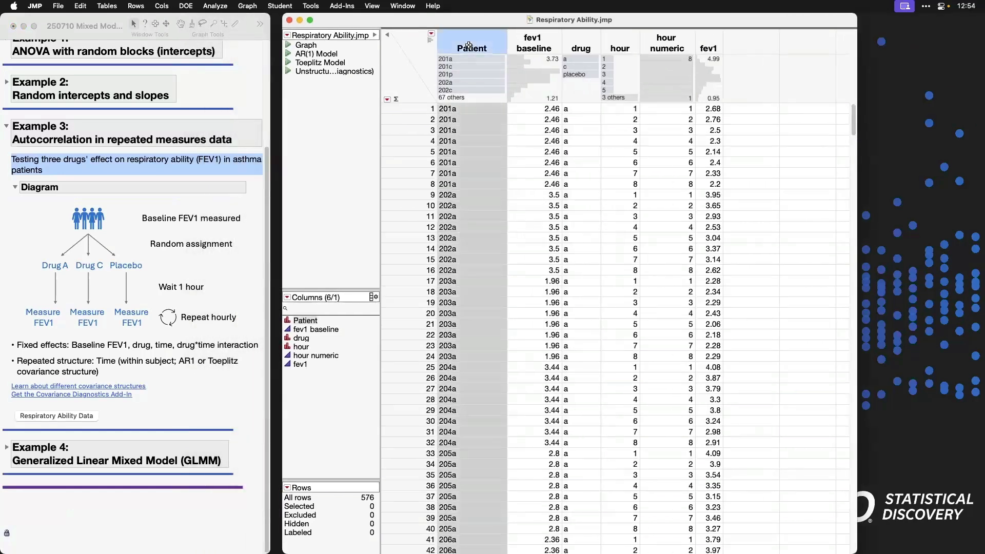
click(421, 108)
drag(419, 125, 421, 186)
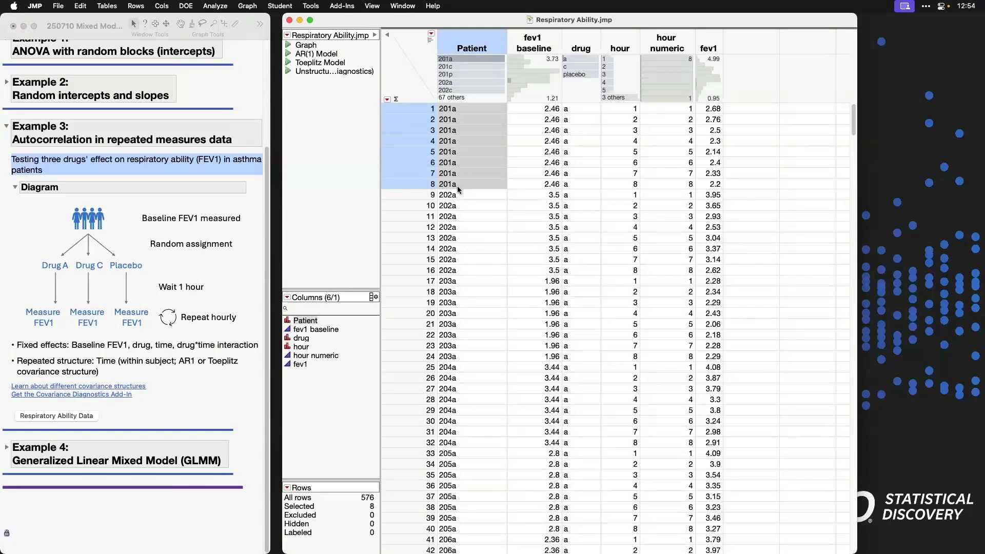
click(538, 41)
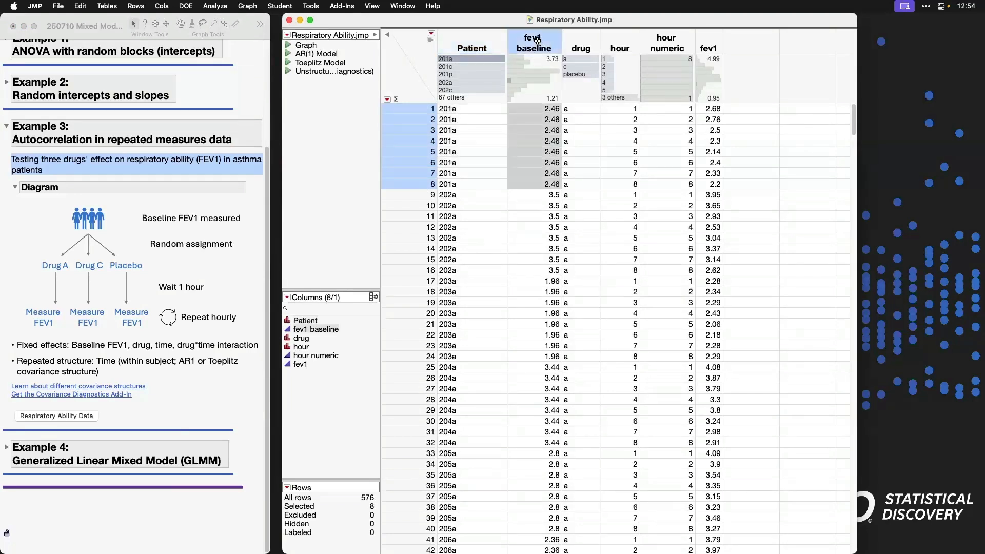
click(626, 42)
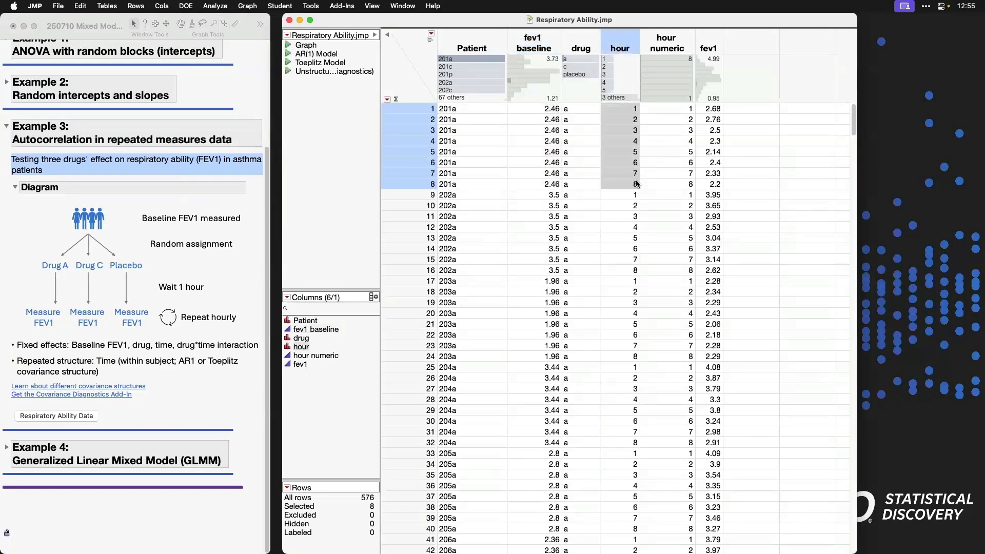
click(718, 38)
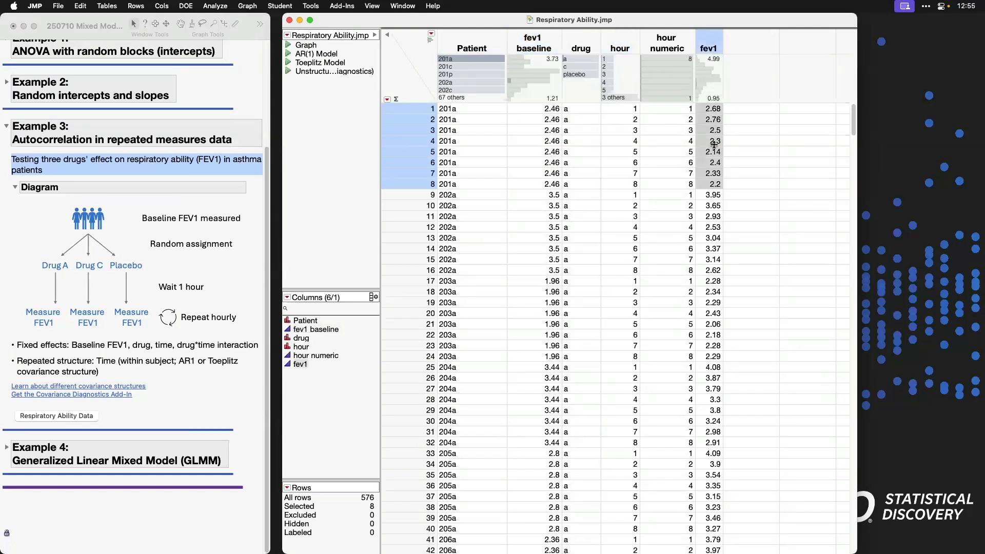
click(424, 62)
click(404, 88)
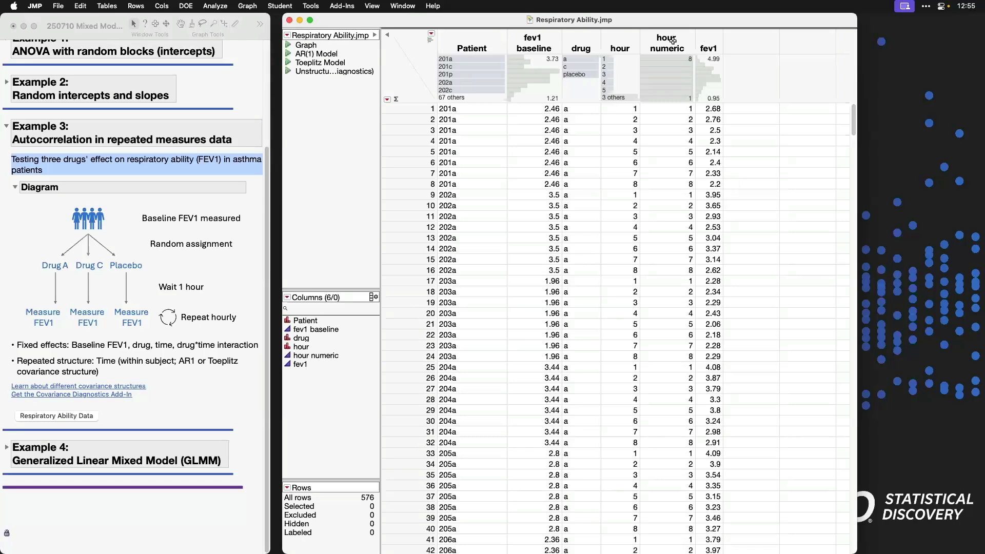
- Start a Fit Model specification with the Mixed Model personality and fev1 as the Y response
click(219, 7)
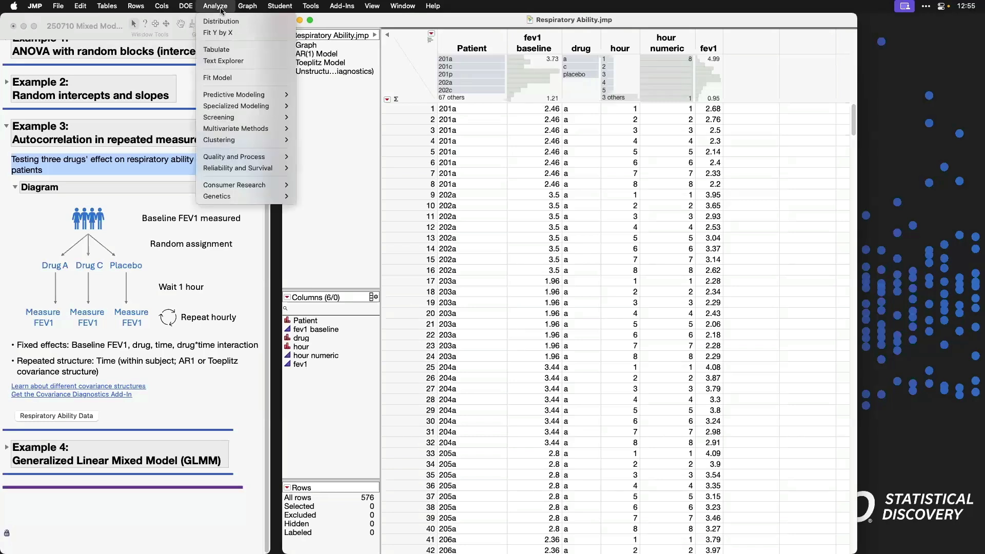
click(240, 79)
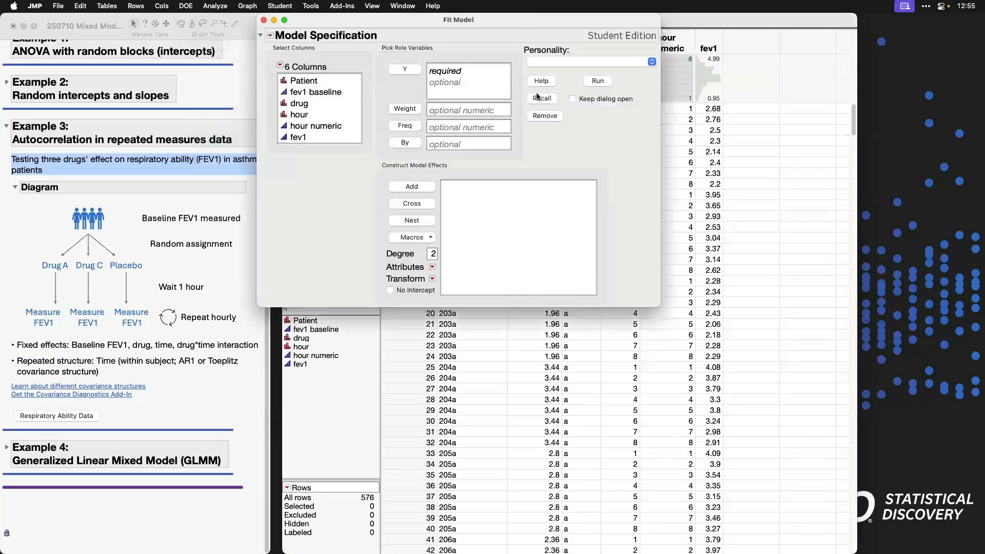
click(554, 64)
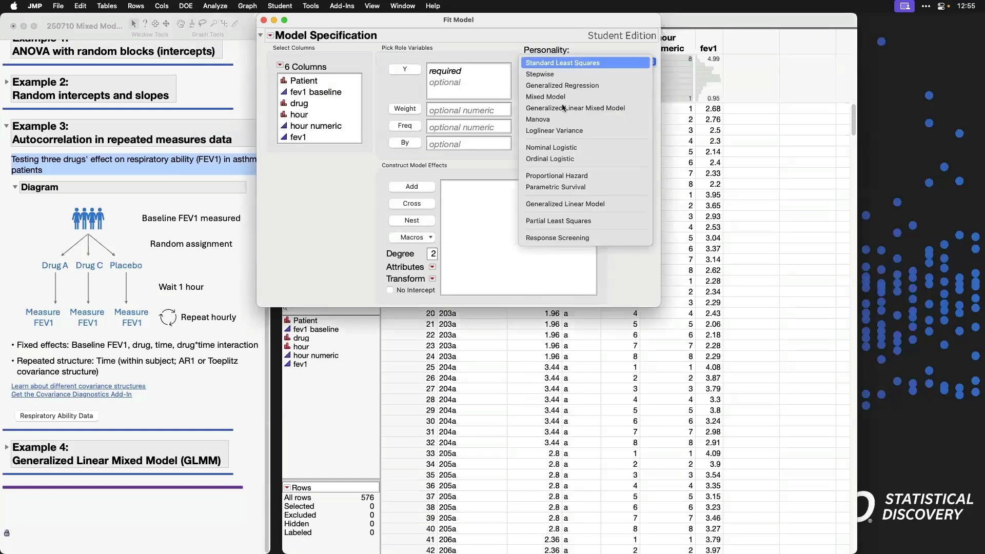
click(564, 97)
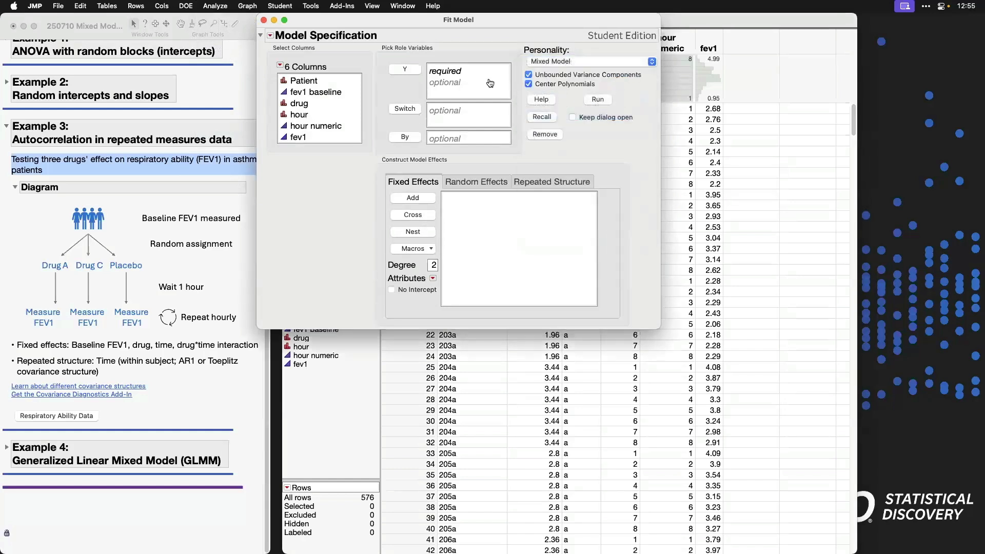
click(315, 137)
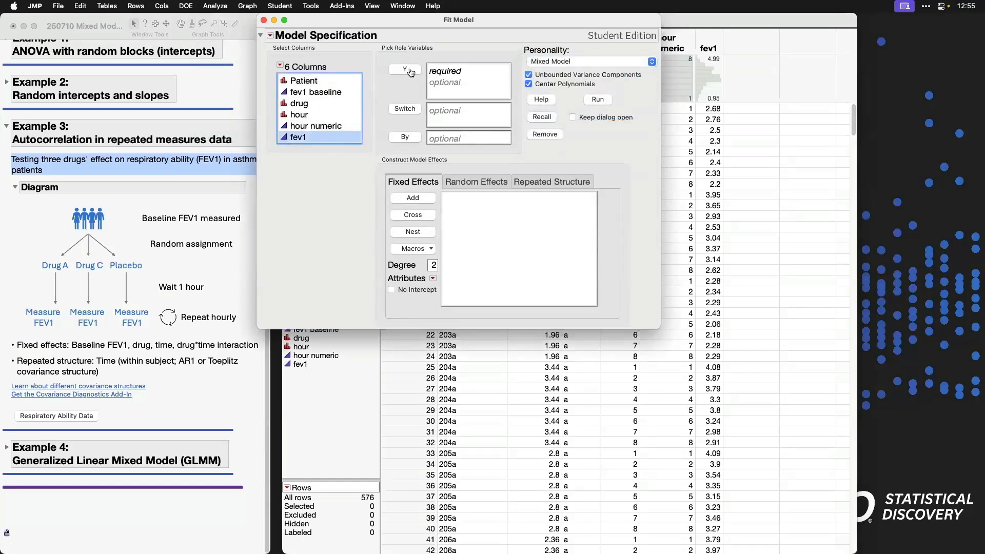
click(411, 71)
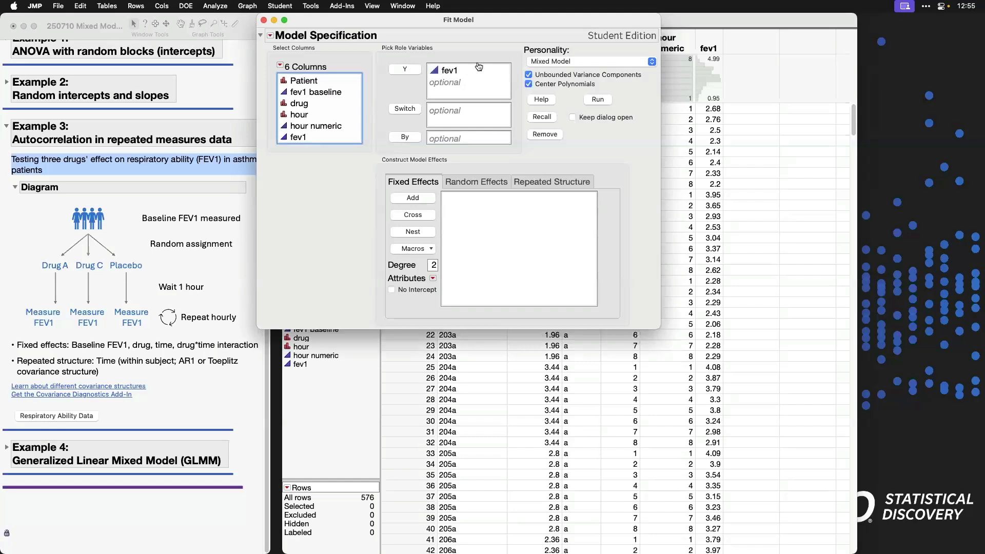
- Add fev1 baseline and the full factorial of drug and hour as fixed effects
click(332, 94)
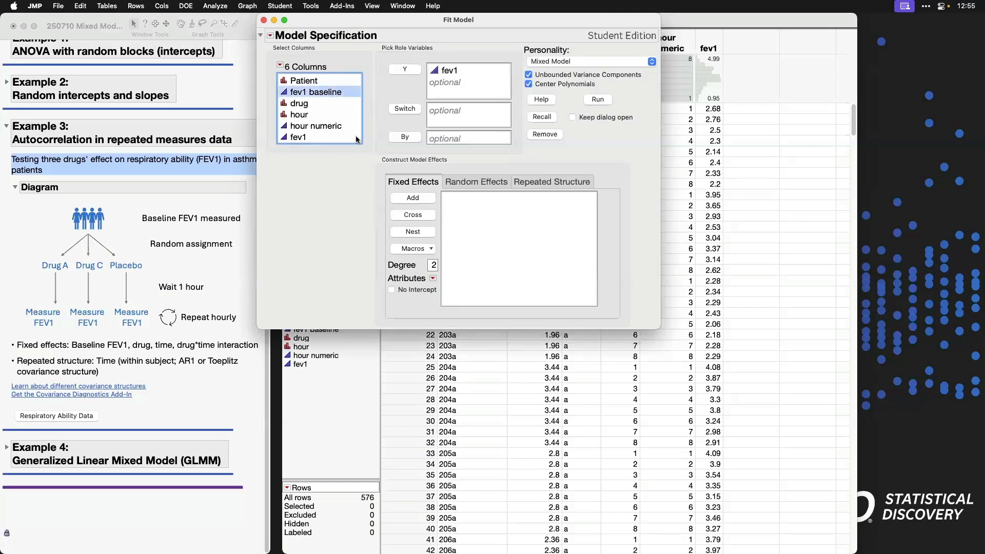
click(416, 199)
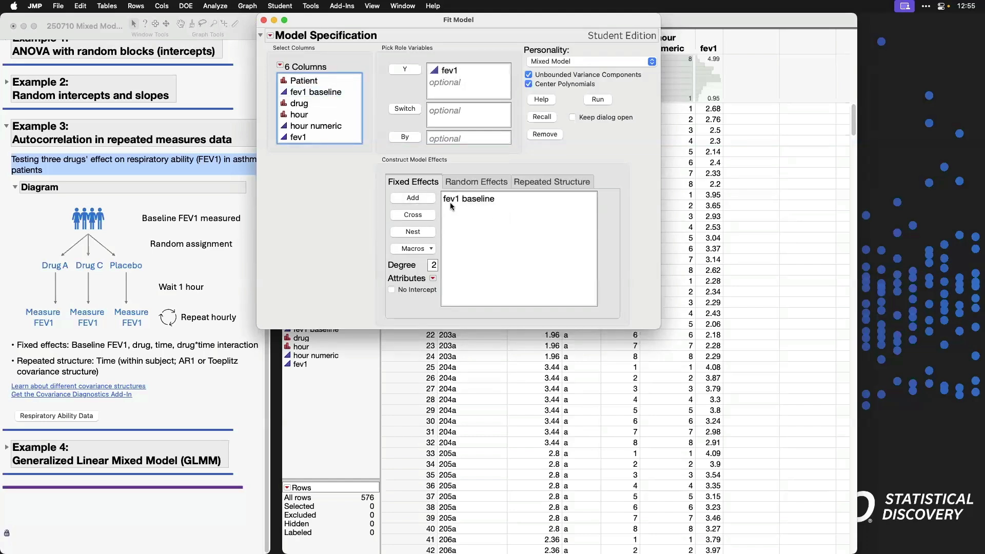
click(343, 104)
shift+click(343, 115)
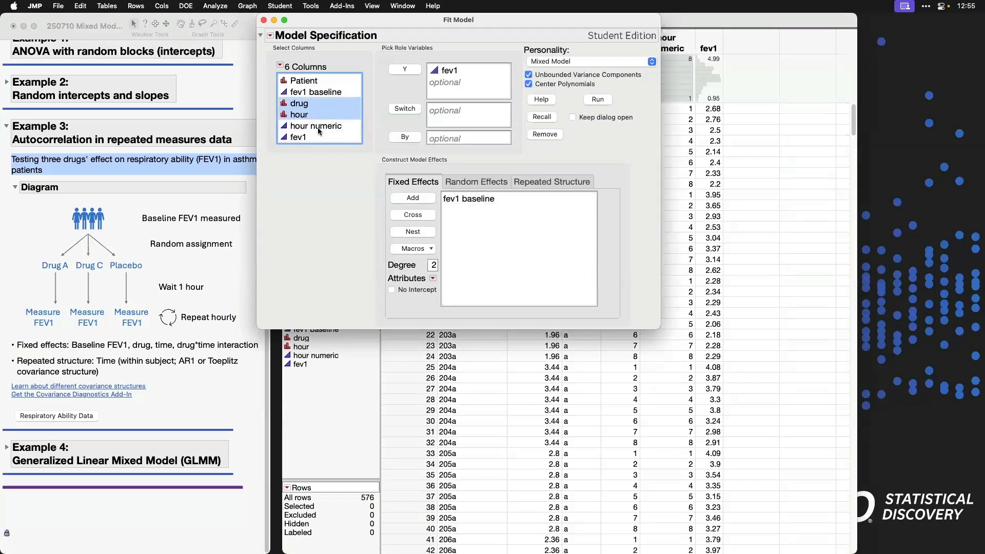
click(418, 251)
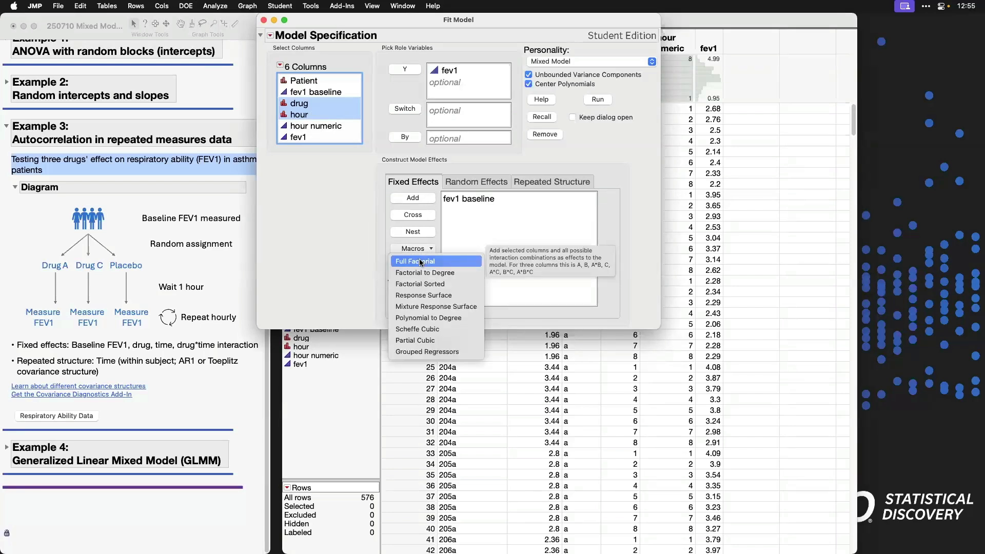
click(420, 262)
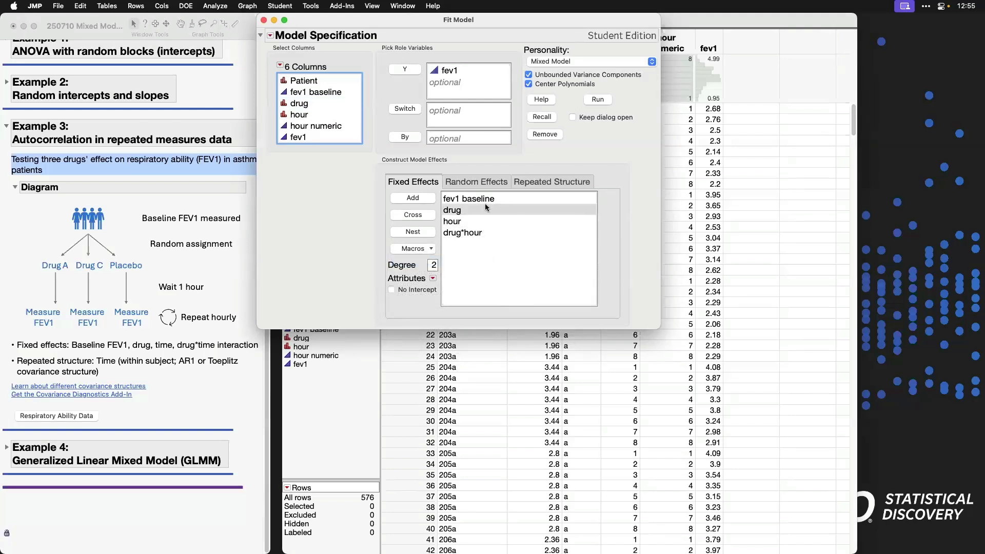
click(462, 234)
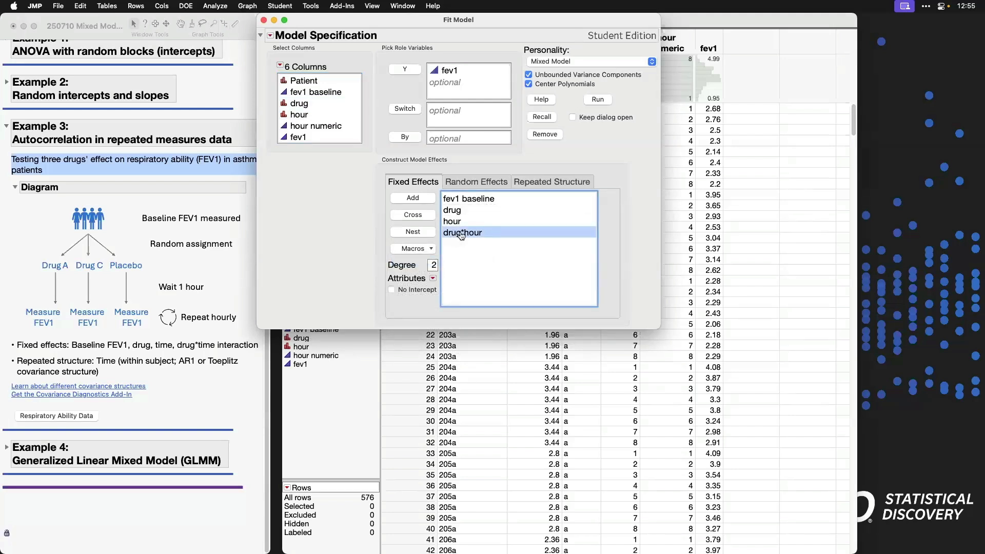
- Review the random effects and repeated covariance structure options, and point out the journal's link about different covariance structures
click(485, 182)
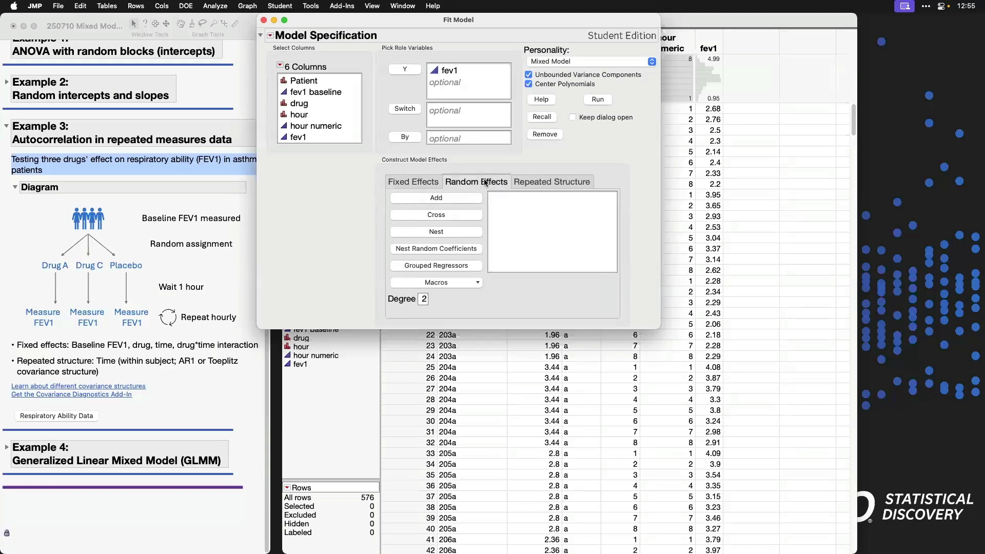
click(557, 183)
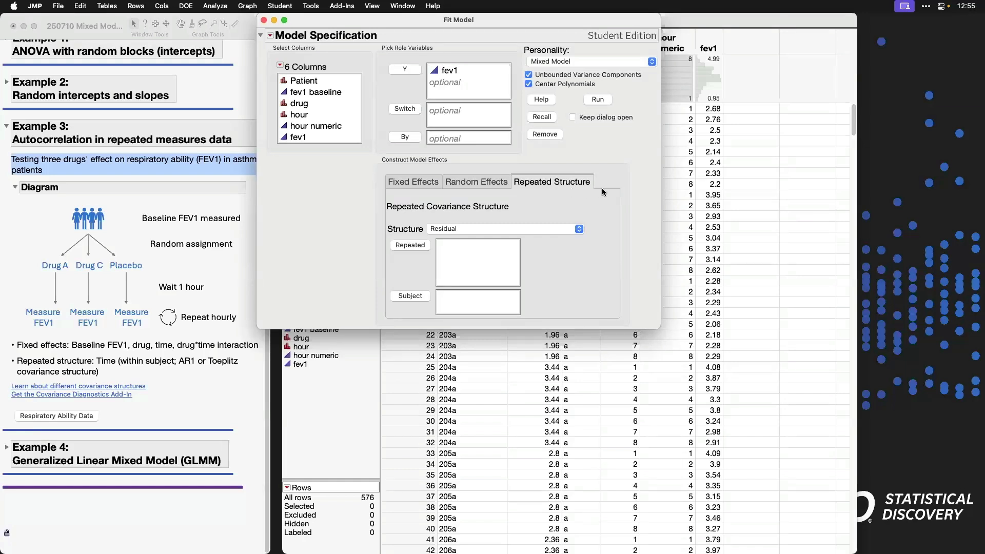
click(573, 231)
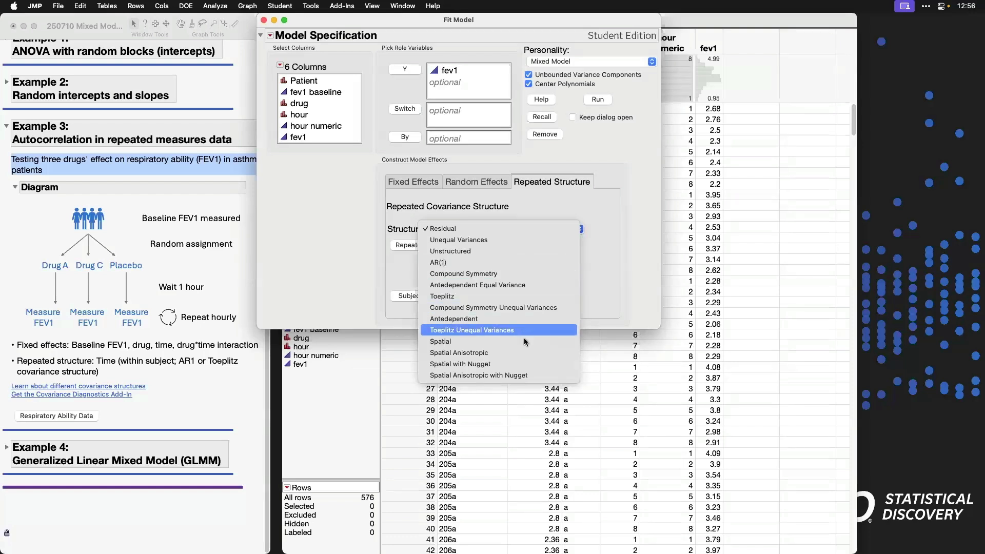
click(605, 295)
click(200, 383)
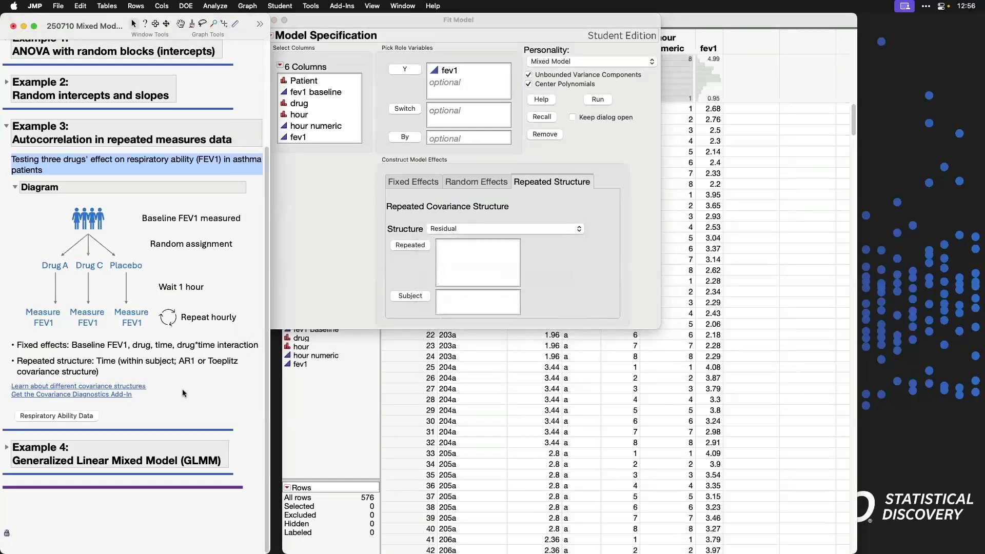
mouse_move(7, 380)
mouse_down()
mouse_move(49, 394)
mouse_move(148, 392)
mouse_up()
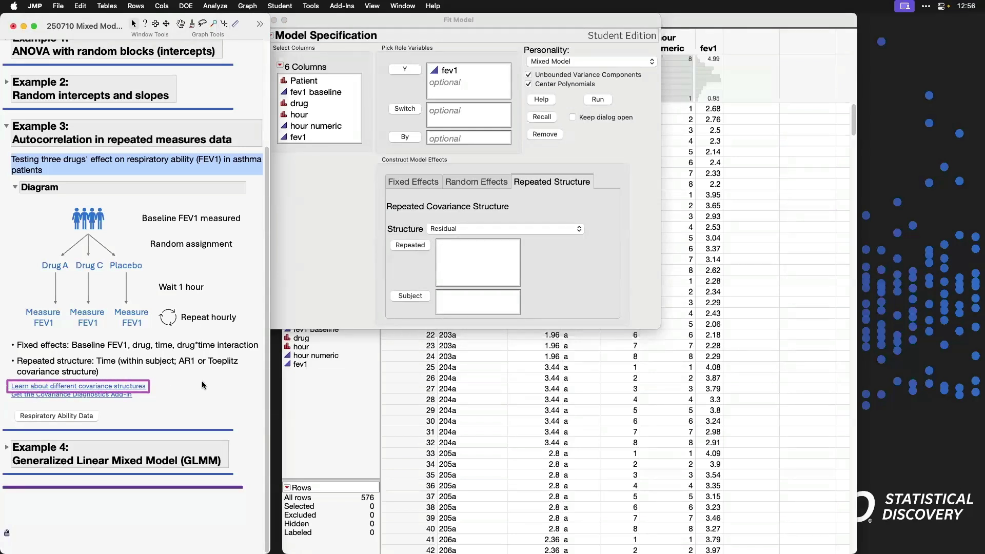
click(557, 270)
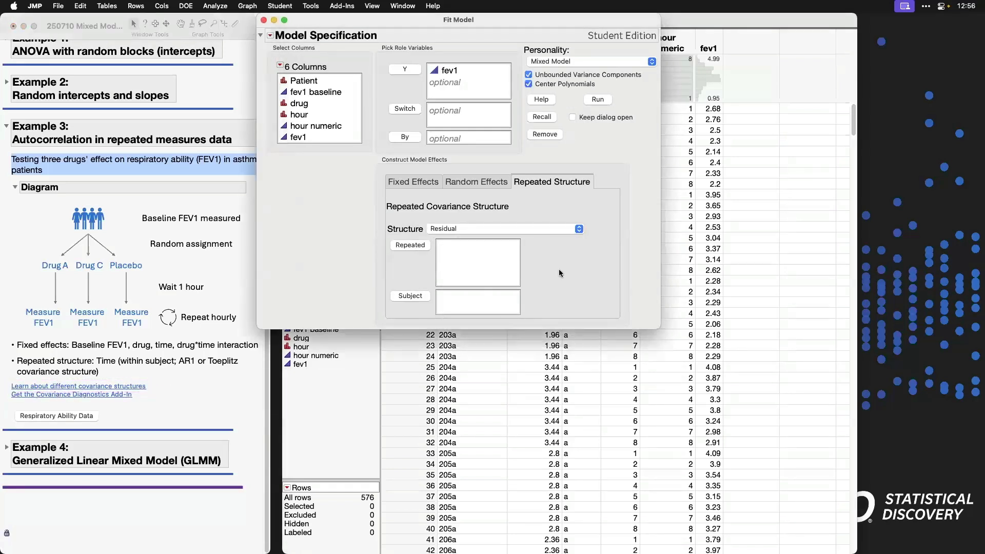
- Set the repeated covariance structure to AR(1), with hour numeric as the repeated effect and Patient as the subject
click(579, 229)
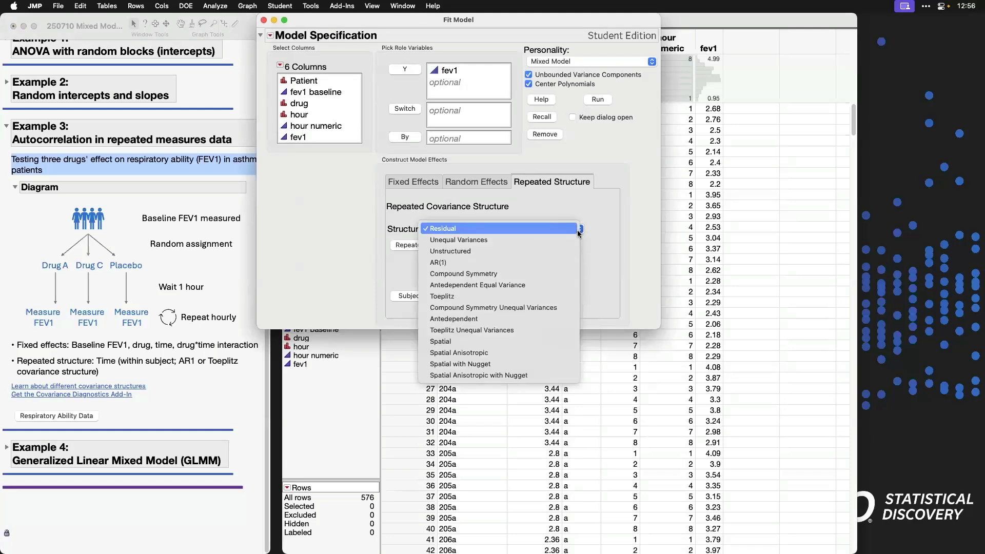
click(540, 262)
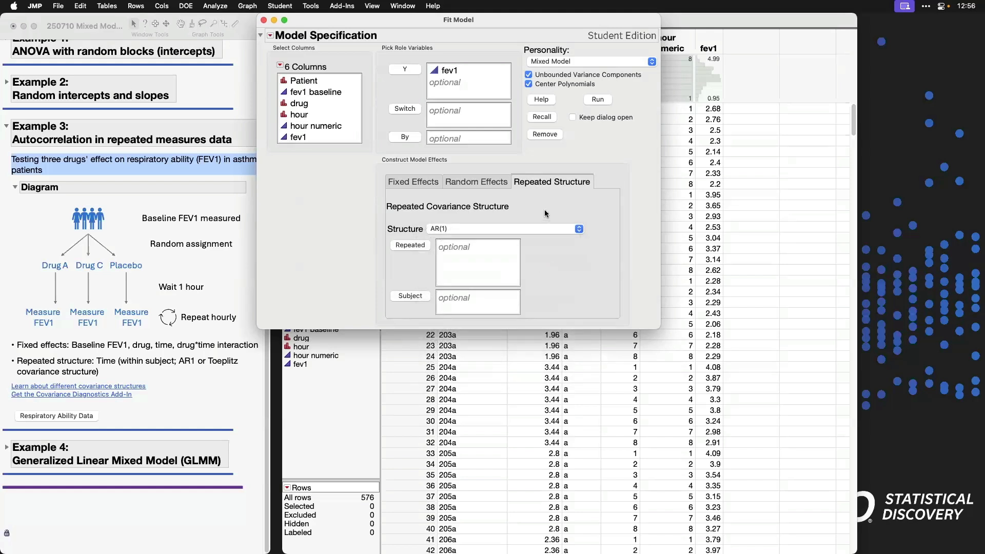
click(328, 81)
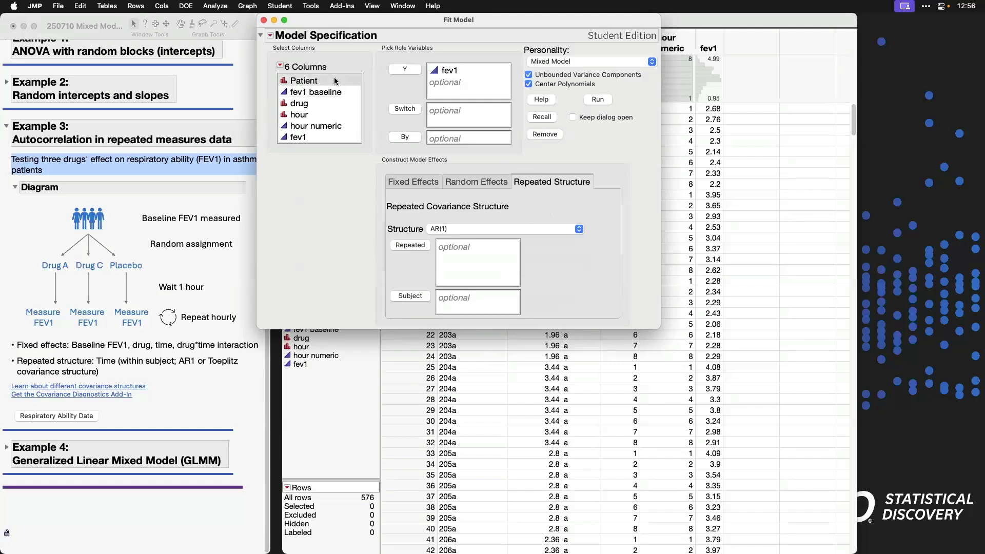
click(421, 299)
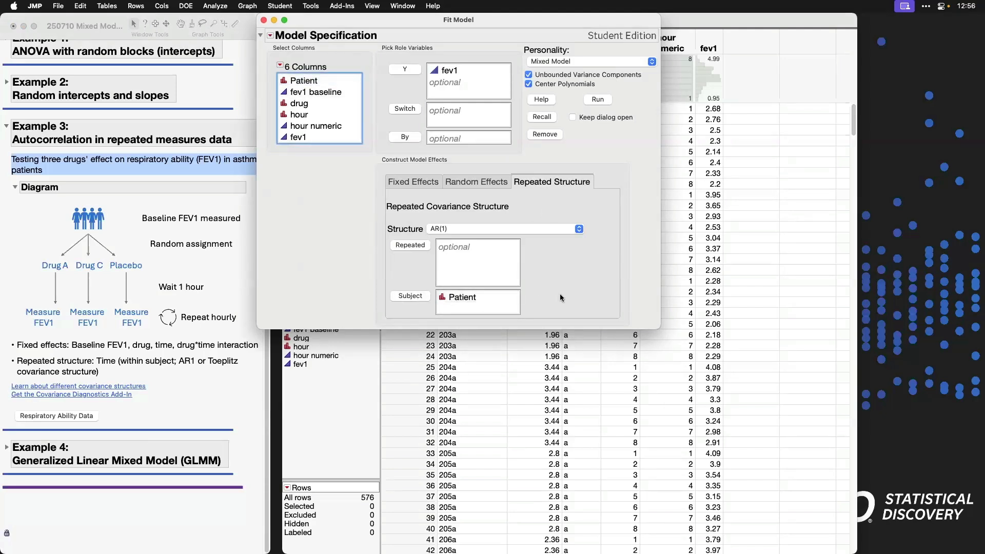
click(328, 125)
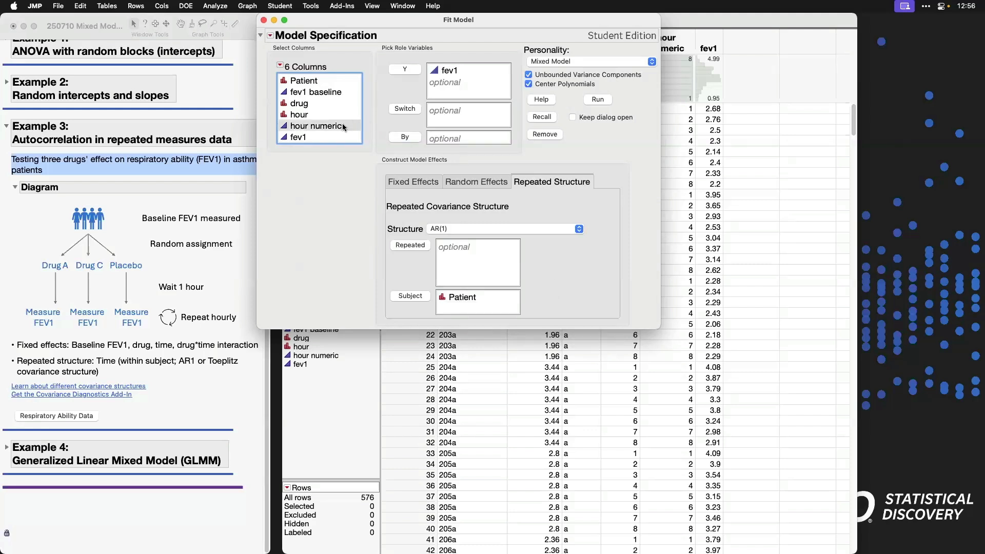
click(410, 245)
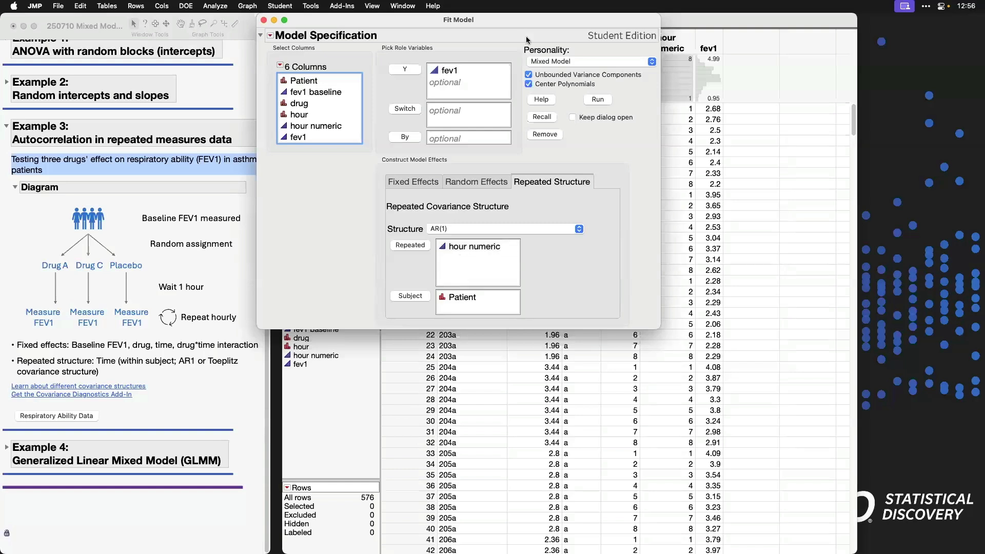
- Point out the repeated effect setting in the model specification and run the mixed model
drag(504, 26, 458, 29)
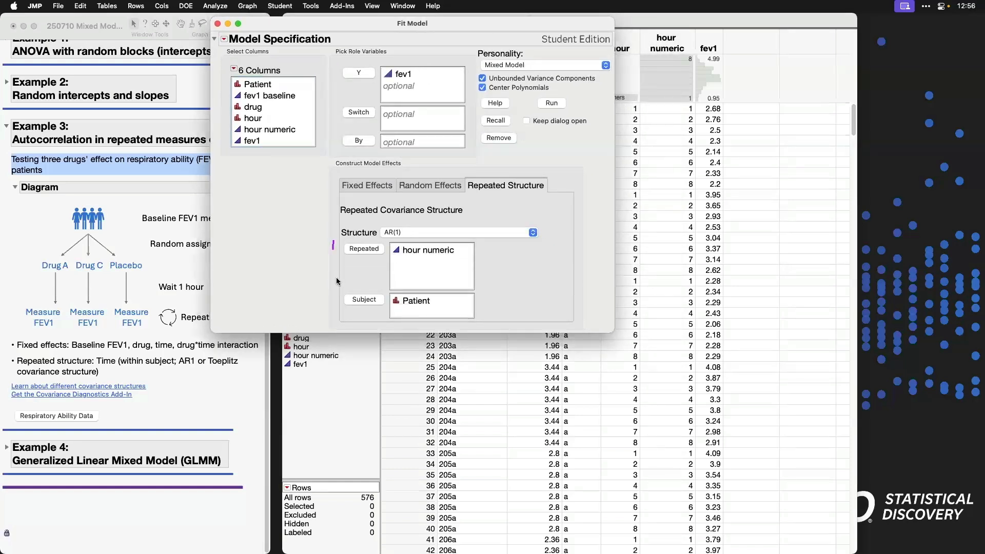
mouse_move(334, 241)
mouse_down()
mouse_move(384, 295)
mouse_move(490, 268)
mouse_move(418, 235)
mouse_move(336, 243)
mouse_up()
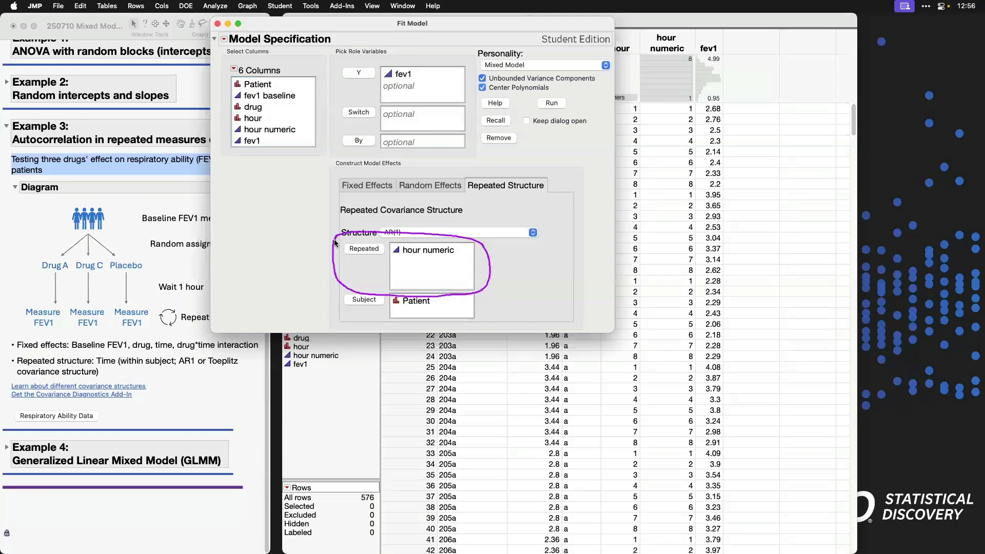
click(556, 105)
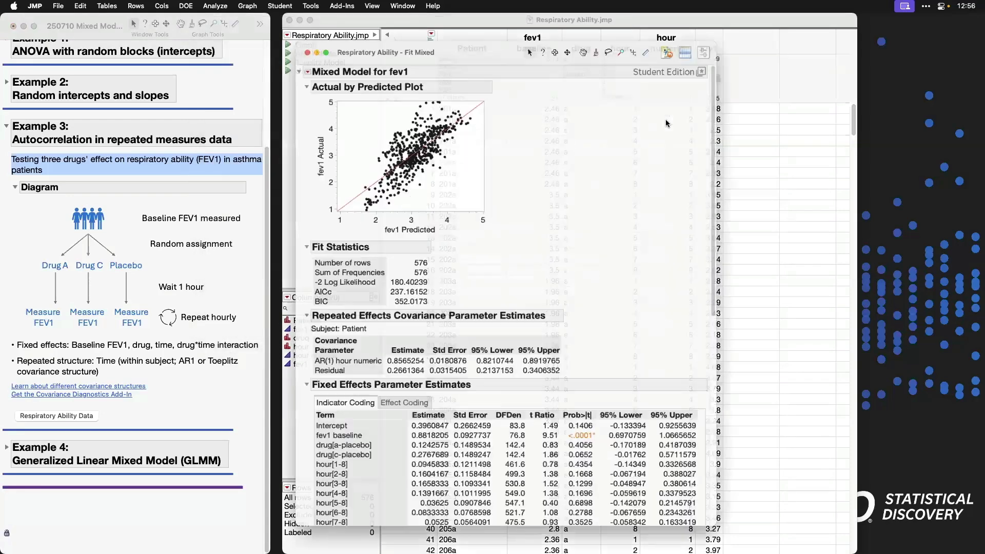
- Collapse the Actual by Predicted Plot, Fit Statistics, Fixed Effects Parameter Estimates and Variogram sections, and mark the drug*hour fixed effect test
click(283, 64)
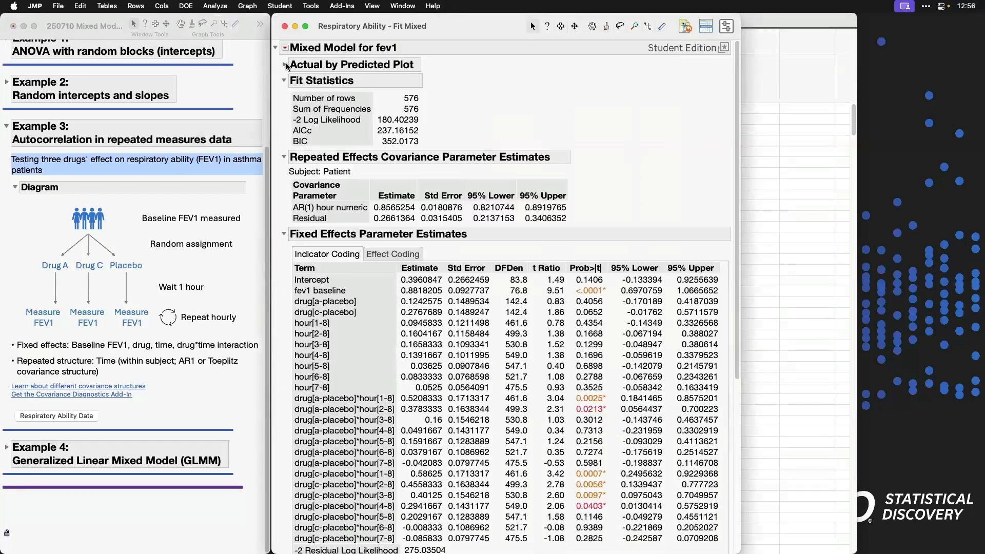
click(284, 82)
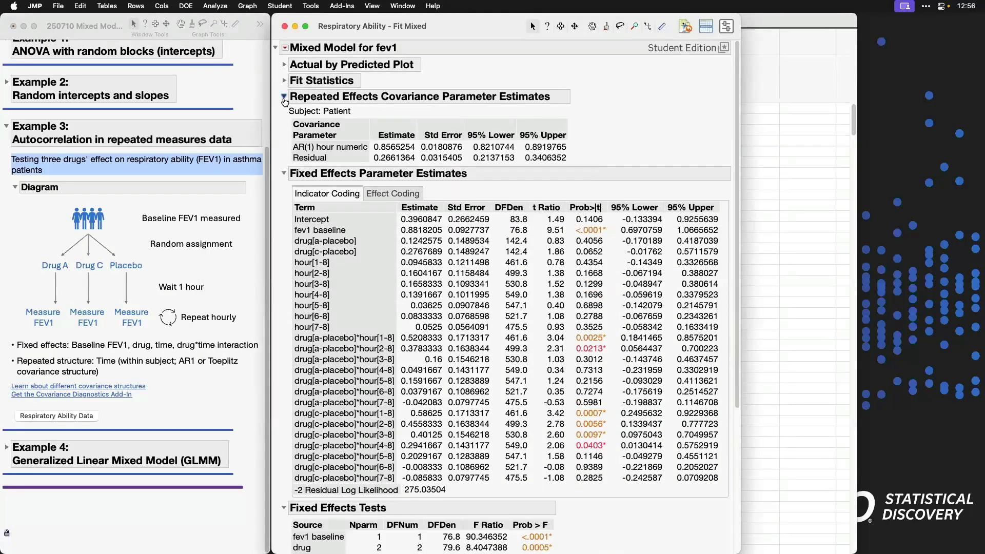
click(285, 175)
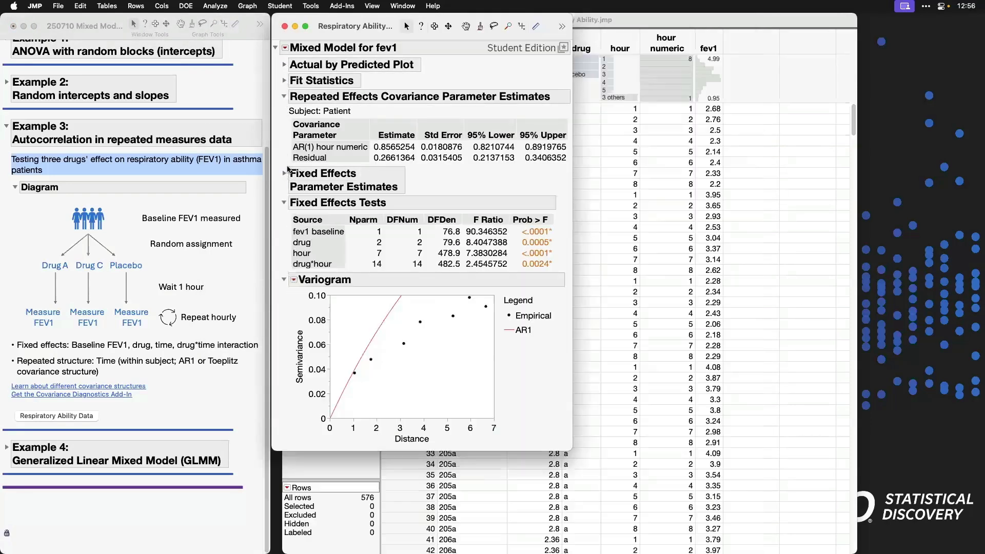
click(283, 280)
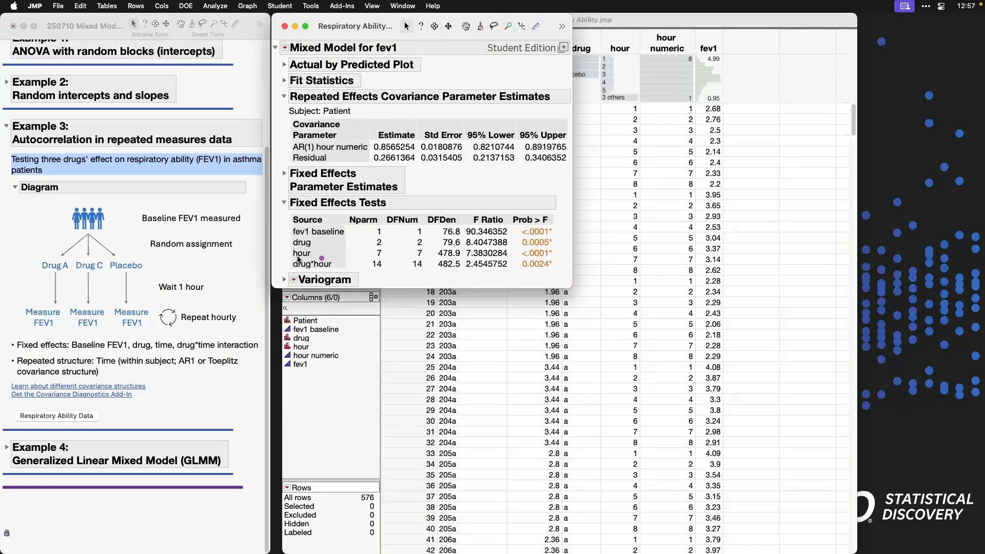
mouse_move(283, 257)
mouse_down()
mouse_move(345, 275)
mouse_move(559, 273)
mouse_up()
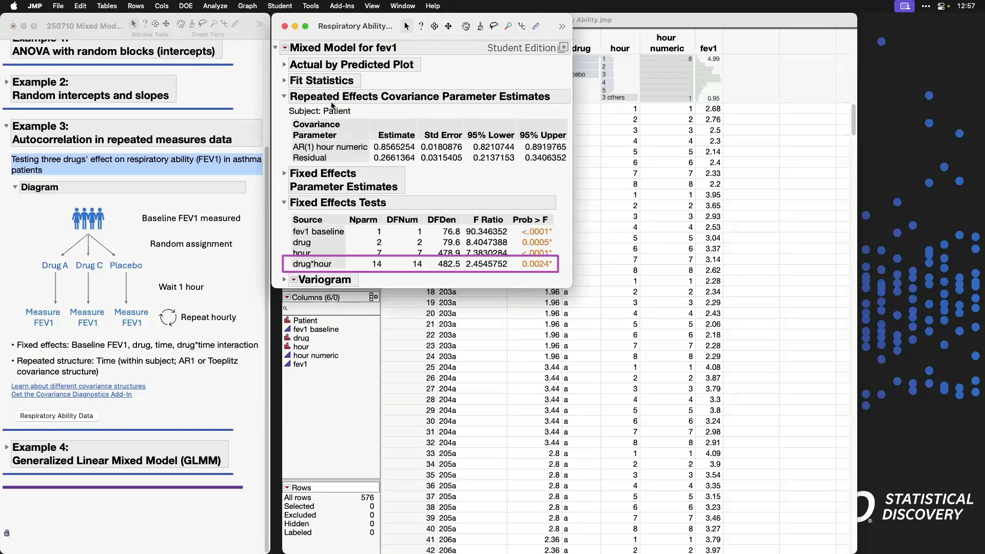
- Add the Marginal Model Profiler to the fev1 report and enlarge its plots
click(287, 48)
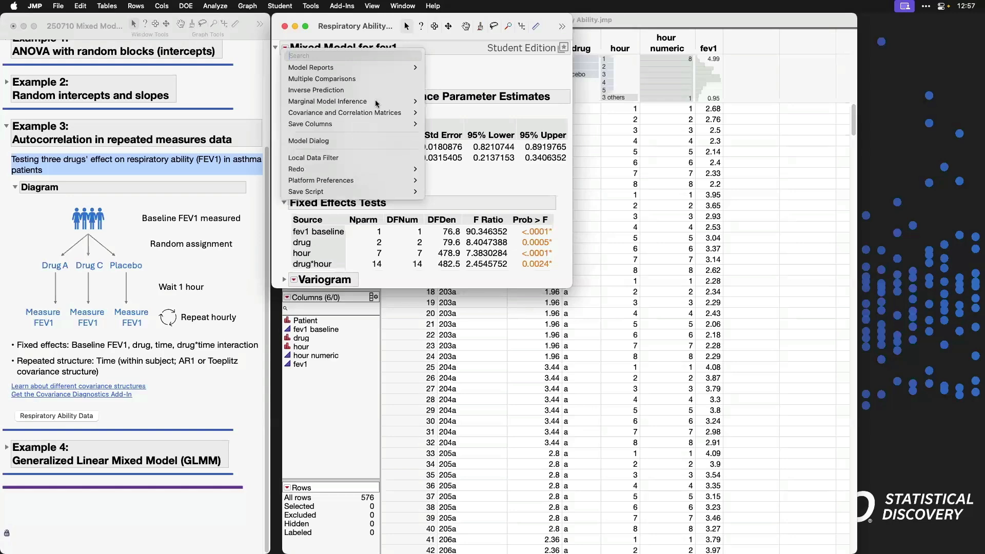
mouse_move(377, 101)
click(462, 130)
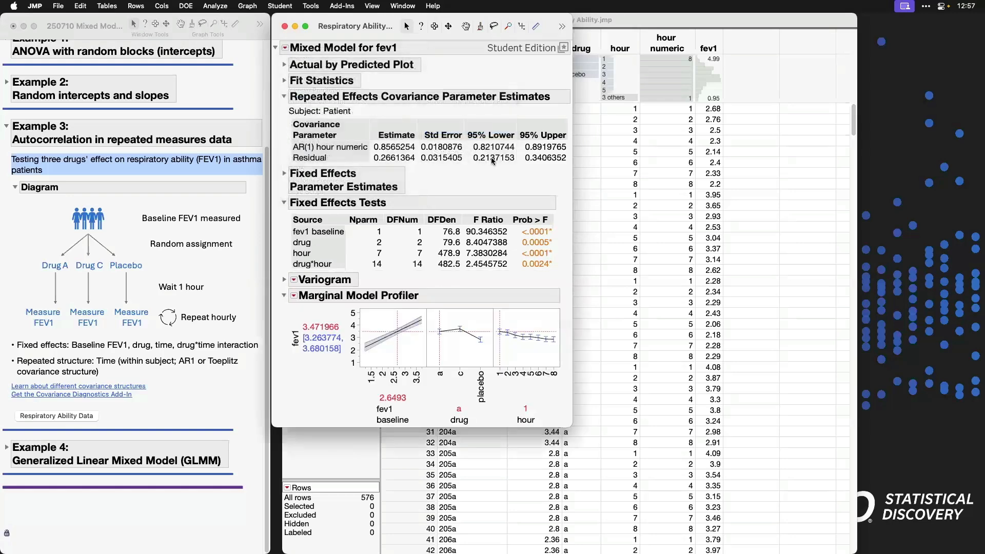
drag(558, 364, 749, 422)
- Set the profiler's fev1 baseline to 2.153, compare the hour curves for drugs a, c and placebo, and finish at drug c, hour 5
drag(384, 395, 408, 384)
click(554, 376)
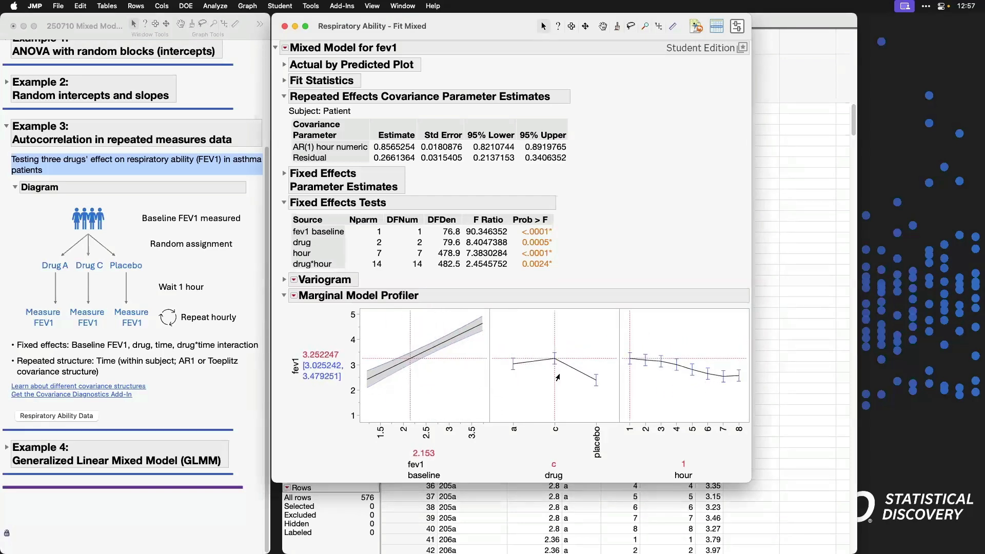
click(586, 395)
click(559, 383)
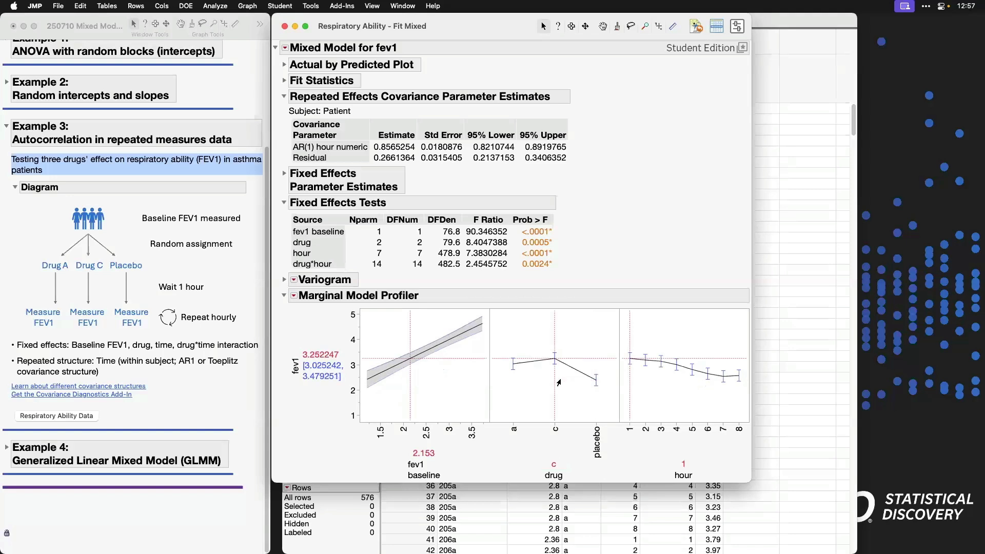
click(514, 384)
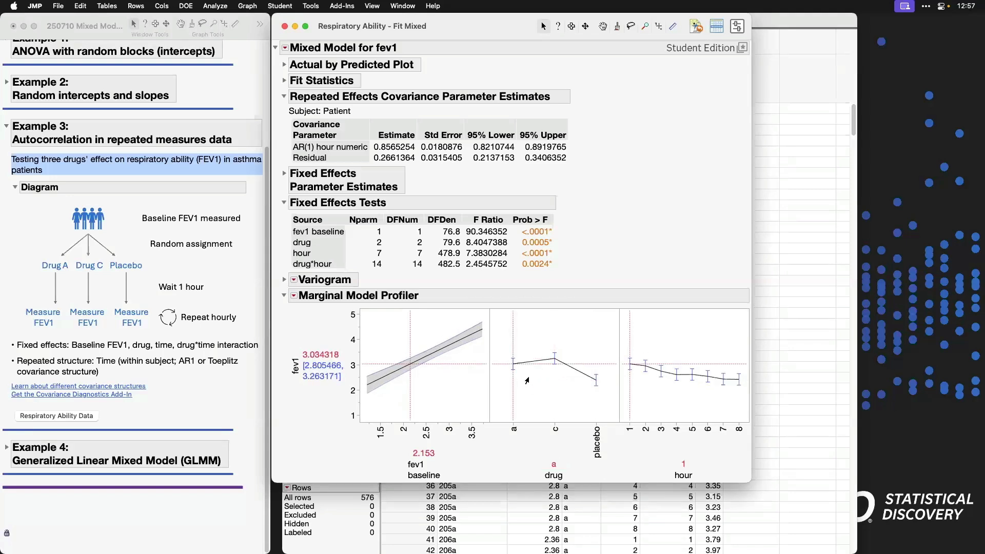
click(545, 376)
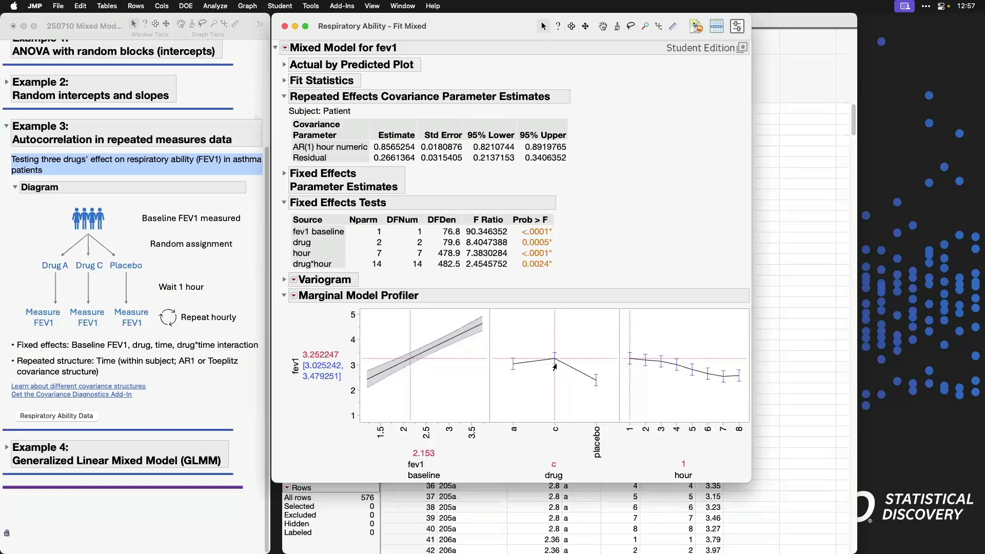
click(516, 378)
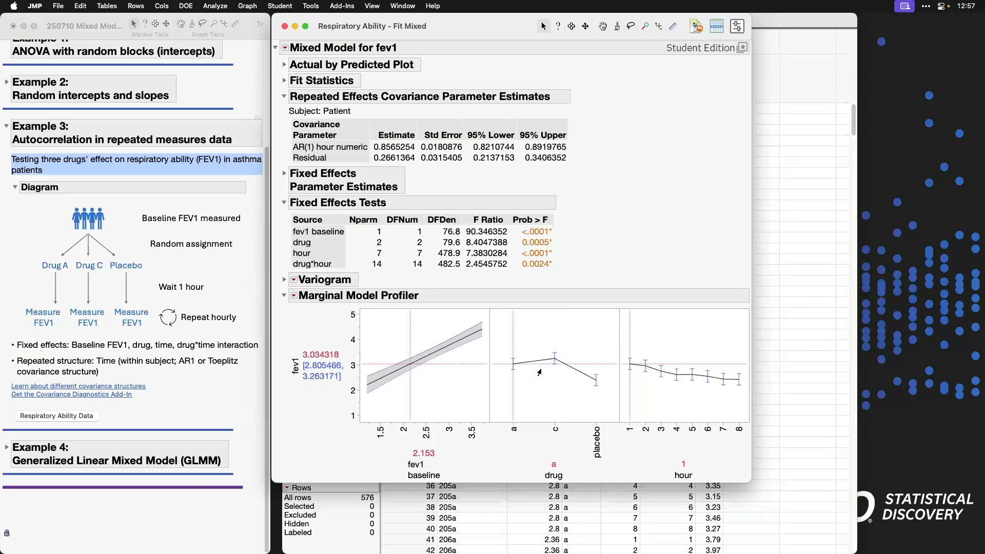
click(587, 396)
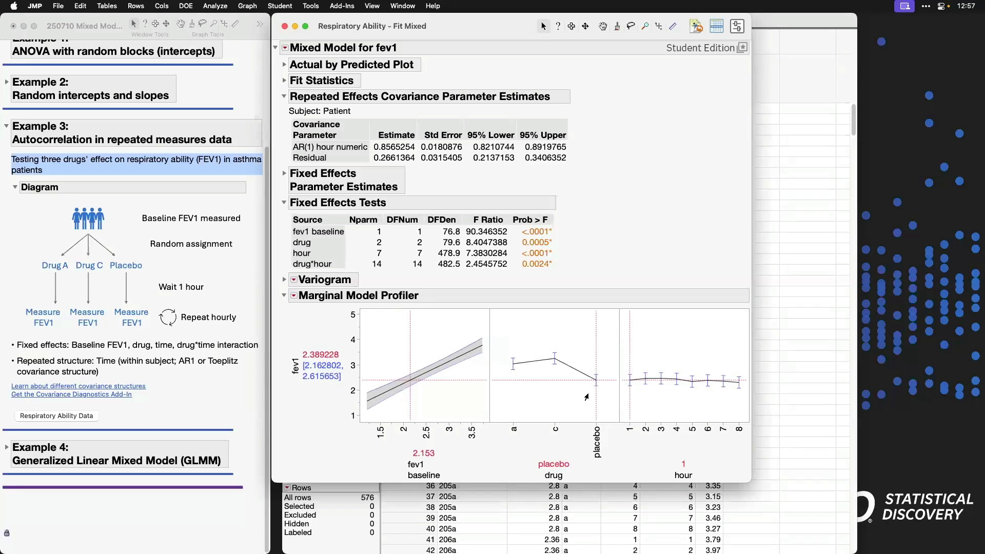
click(554, 380)
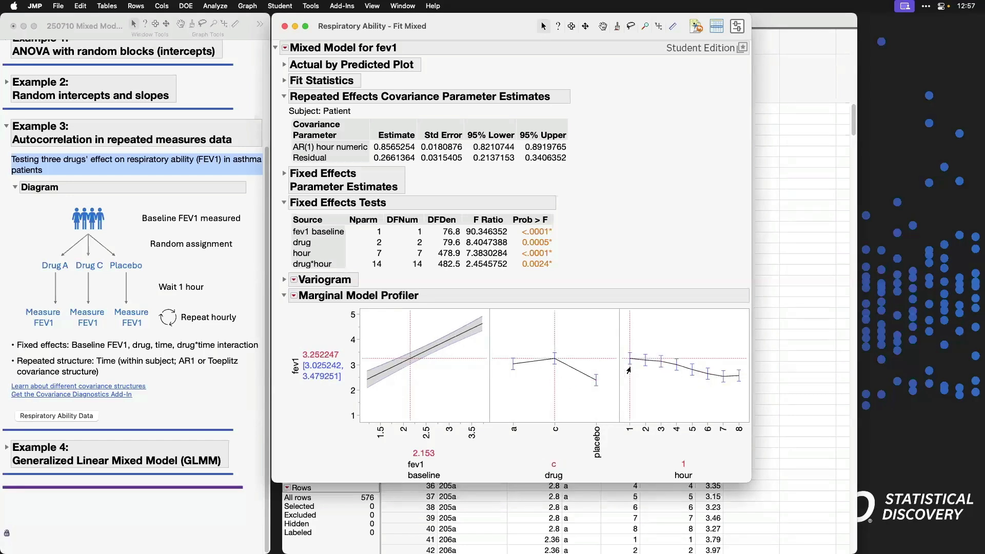
drag(639, 373, 688, 380)
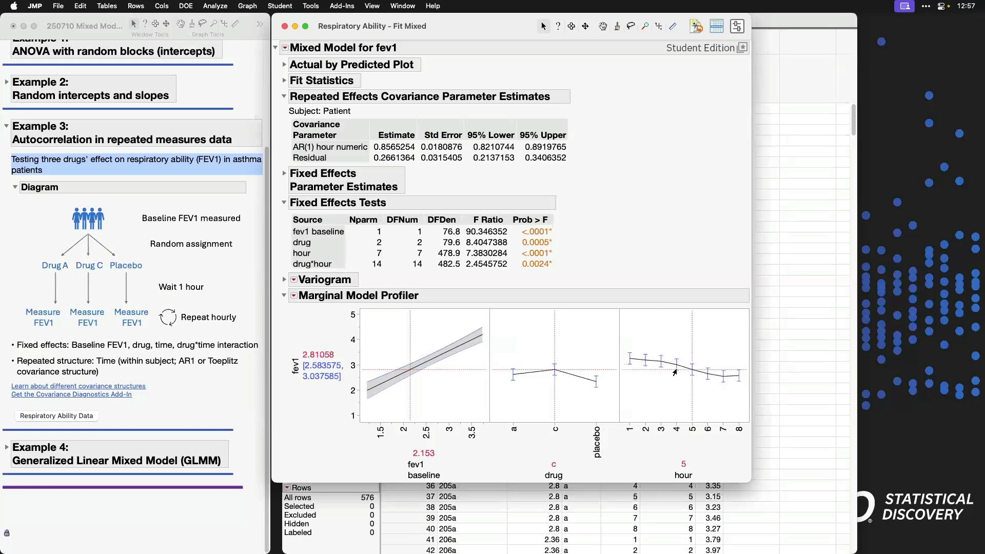
- Request multiple comparisons for drug*hour with a least squares means interaction plot overlaid by drug and Dunnett's comparisons with control
click(285, 47)
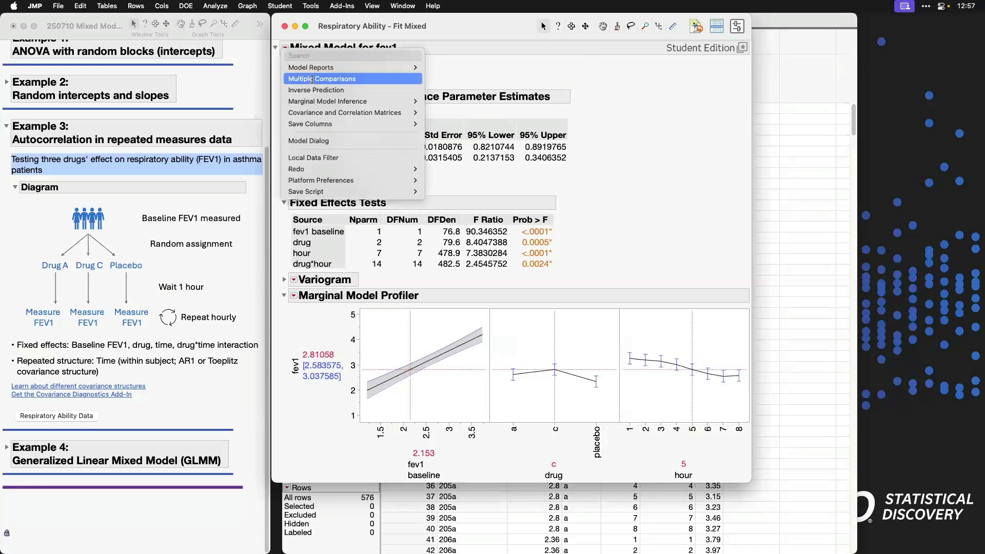
click(312, 80)
click(447, 196)
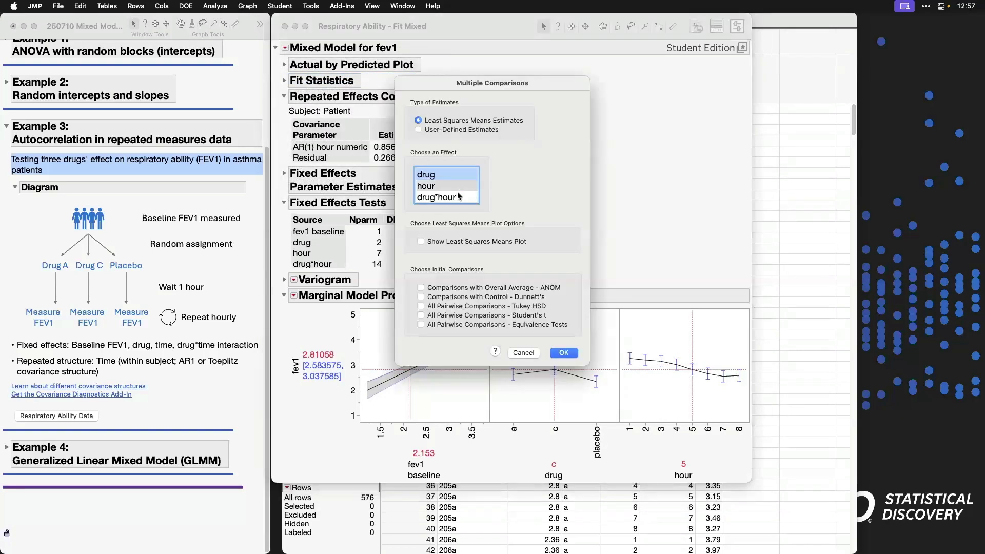
click(422, 242)
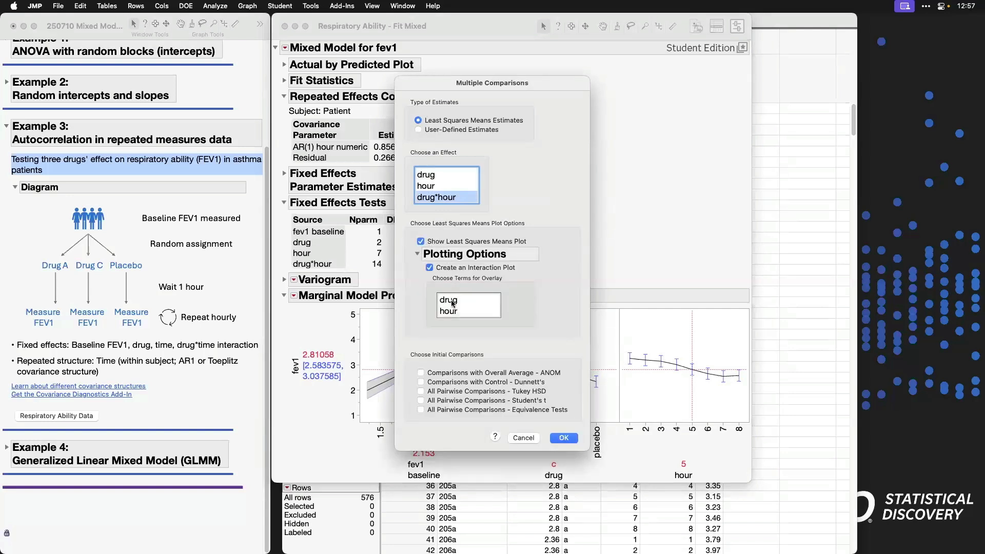
click(454, 301)
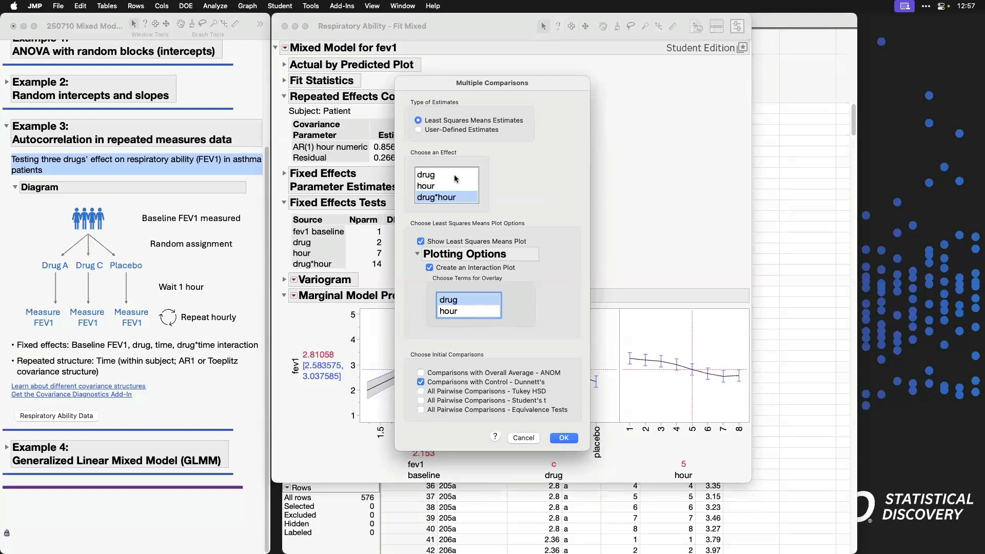
click(564, 438)
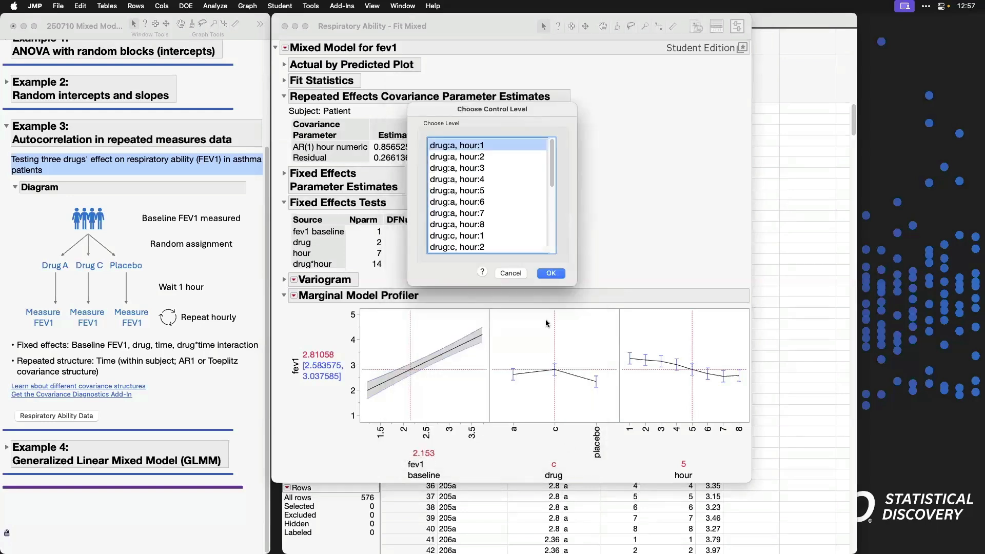
- Choose placebo at hour 1 as the control level and generate the comparisons
scroll(509, 202, down, 4)
scroll(509, 202, down, 3)
click(516, 201)
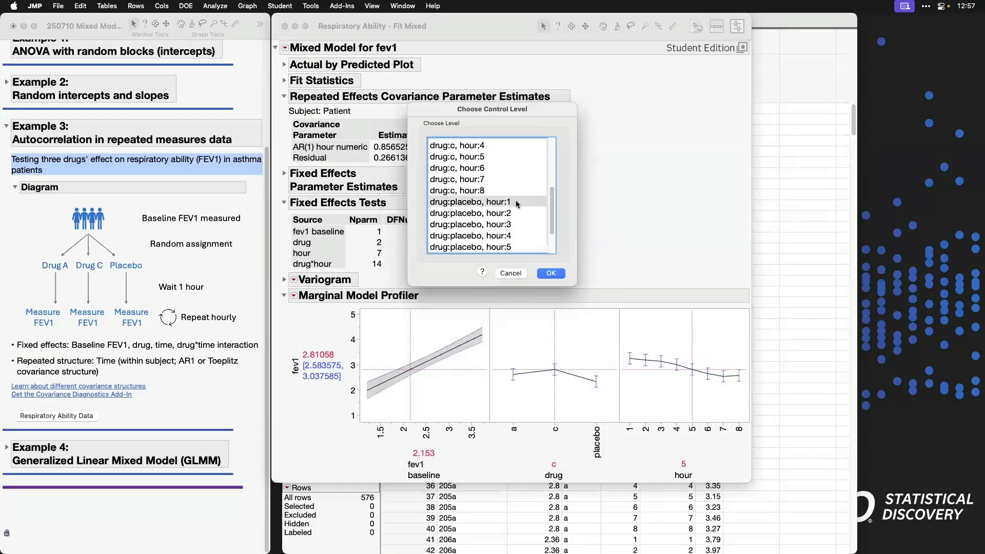
click(545, 274)
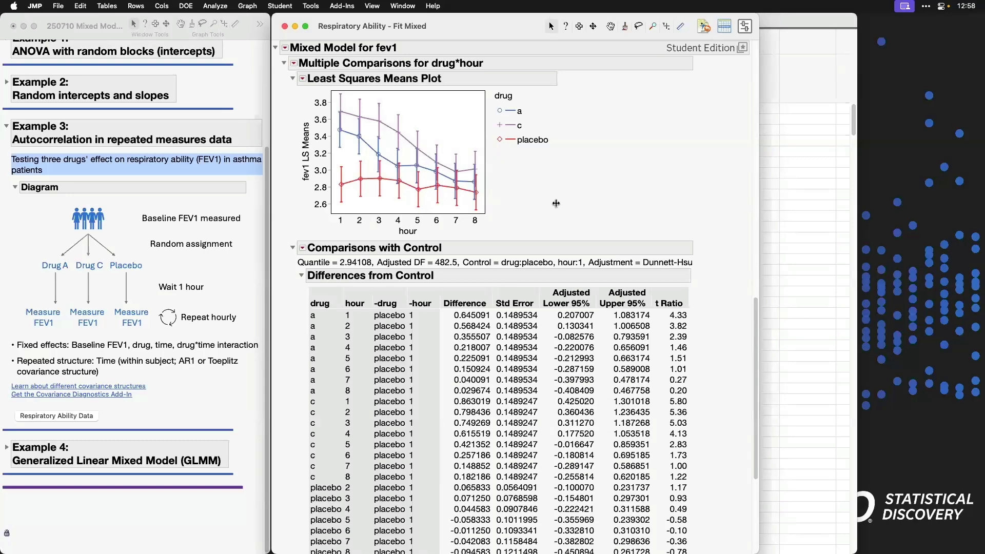
- Collapse the Differences from Control table and examine drugs a and c over the hours in the decision chart
click(301, 275)
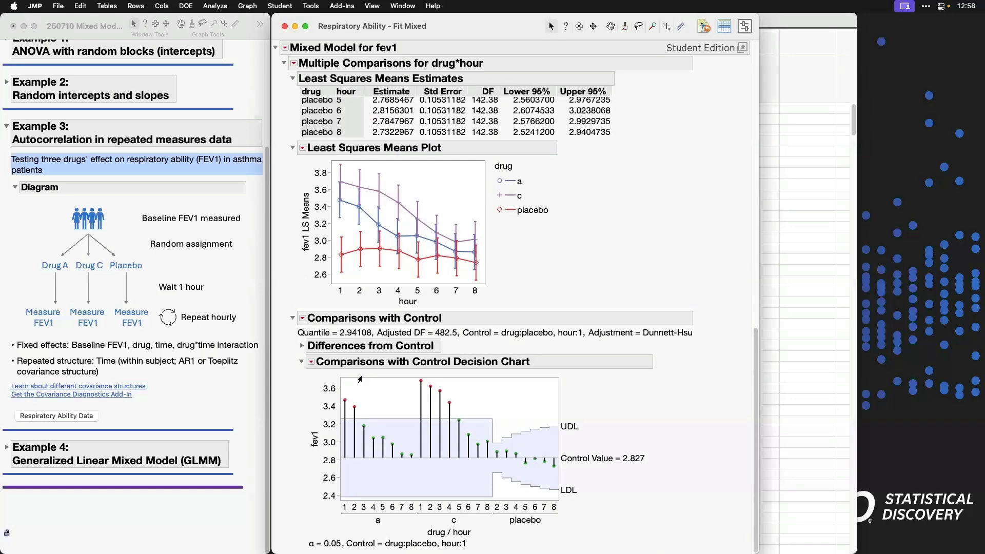
mouse_move(339, 379)
mouse_down()
mouse_move(343, 487)
mouse_move(395, 531)
mouse_move(418, 470)
mouse_up()
mouse_move(417, 397)
mouse_down()
mouse_move(337, 371)
mouse_move(354, 400)
mouse_move(340, 392)
mouse_move(342, 414)
mouse_move(359, 420)
mouse_move(355, 399)
mouse_up()
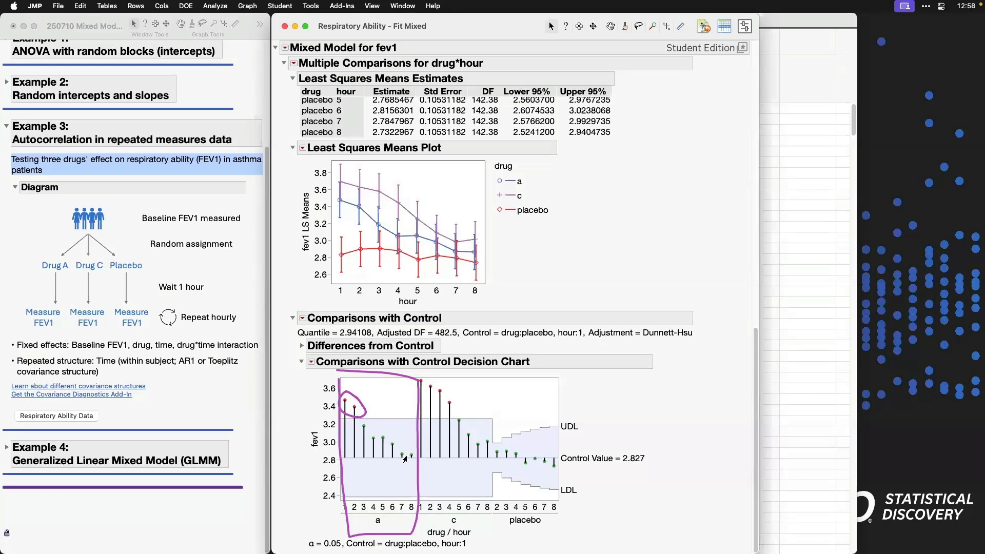
mouse_move(459, 401)
mouse_down()
mouse_move(433, 375)
mouse_move(410, 382)
mouse_move(428, 411)
mouse_move(451, 416)
mouse_move(458, 404)
mouse_move(460, 417)
mouse_up()
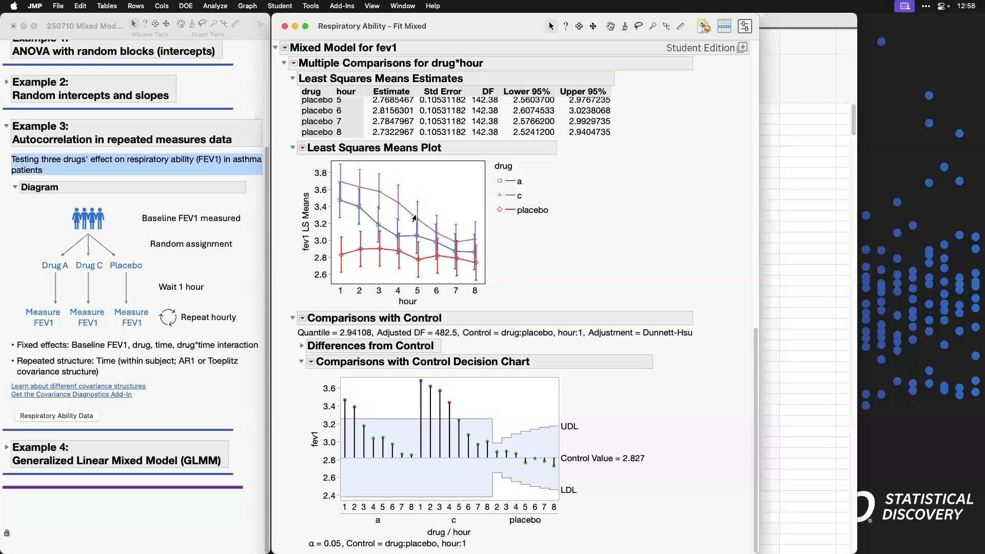
scroll(619, 276, up, 15)
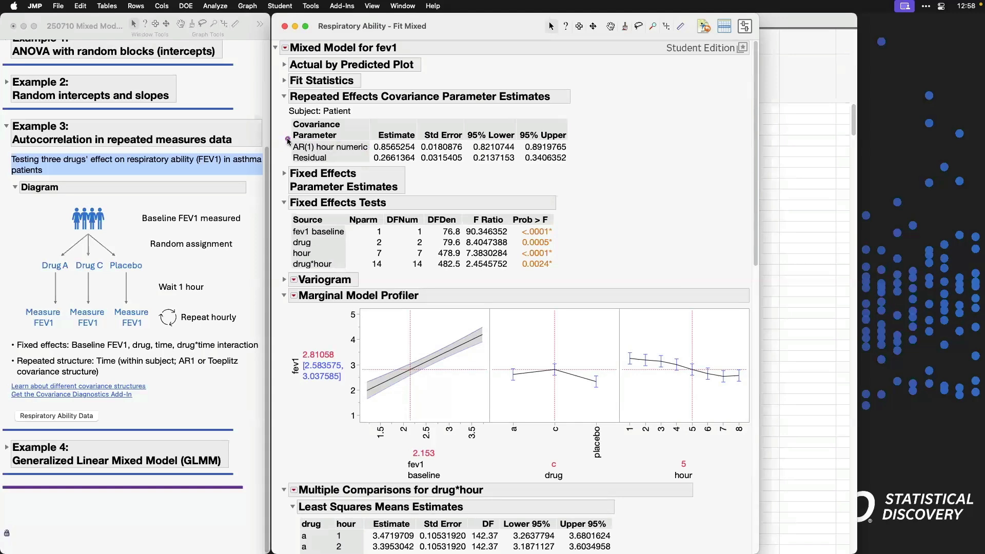
- Relaunch the fev1 mixed model specification and change the repeated covariance structure from AR(1) to Toeplitz
mouse_move(288, 141)
mouse_down()
mouse_move(310, 151)
mouse_move(417, 154)
mouse_move(419, 171)
mouse_up()
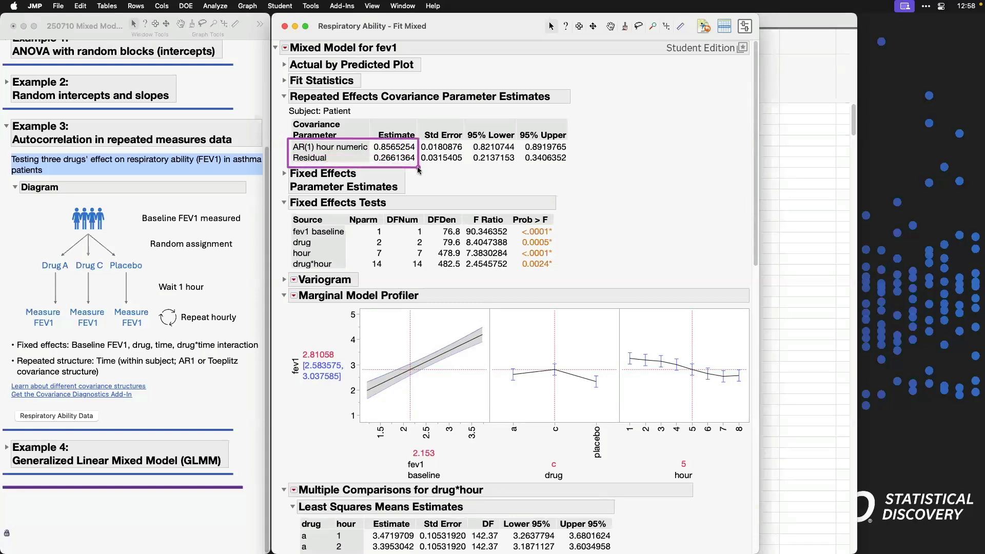
click(285, 48)
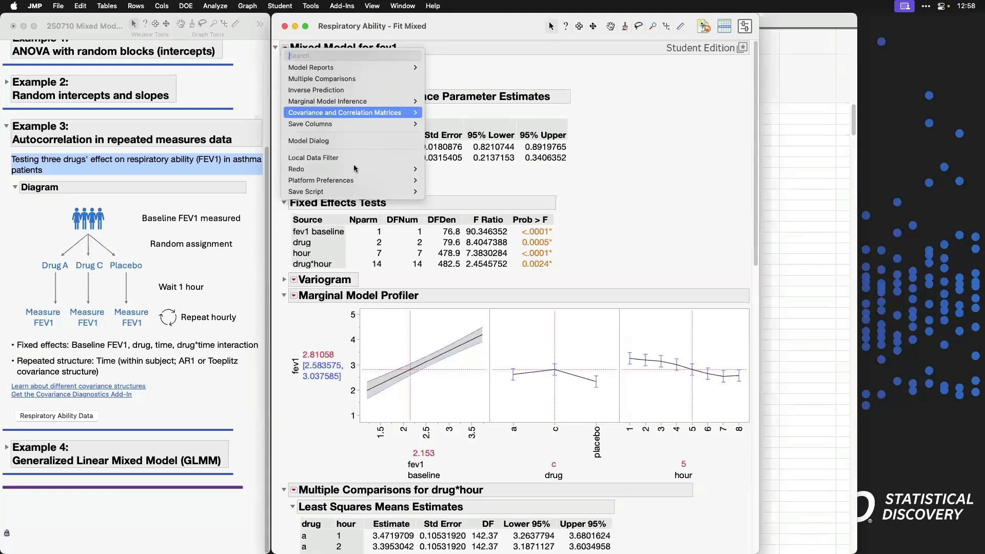
mouse_move(360, 169)
click(476, 198)
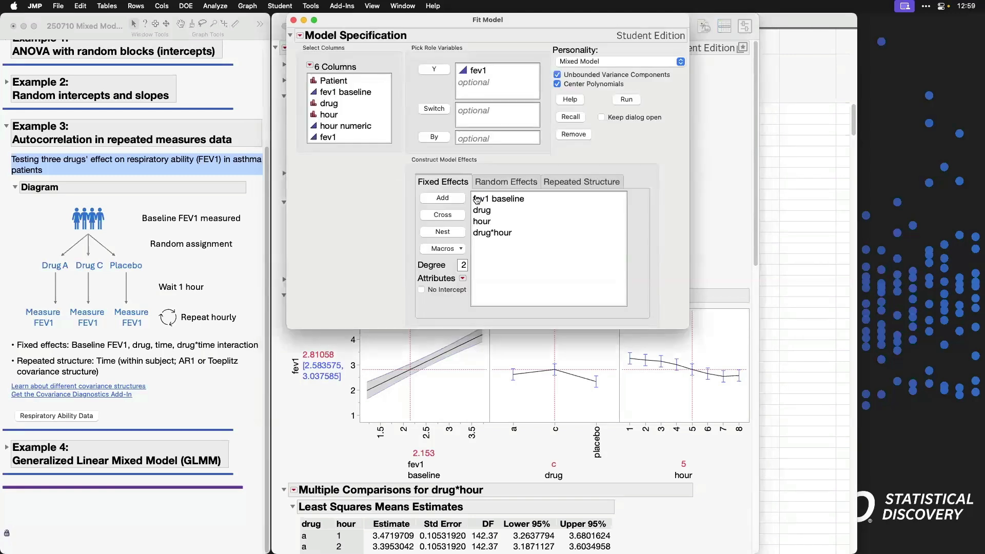
click(569, 182)
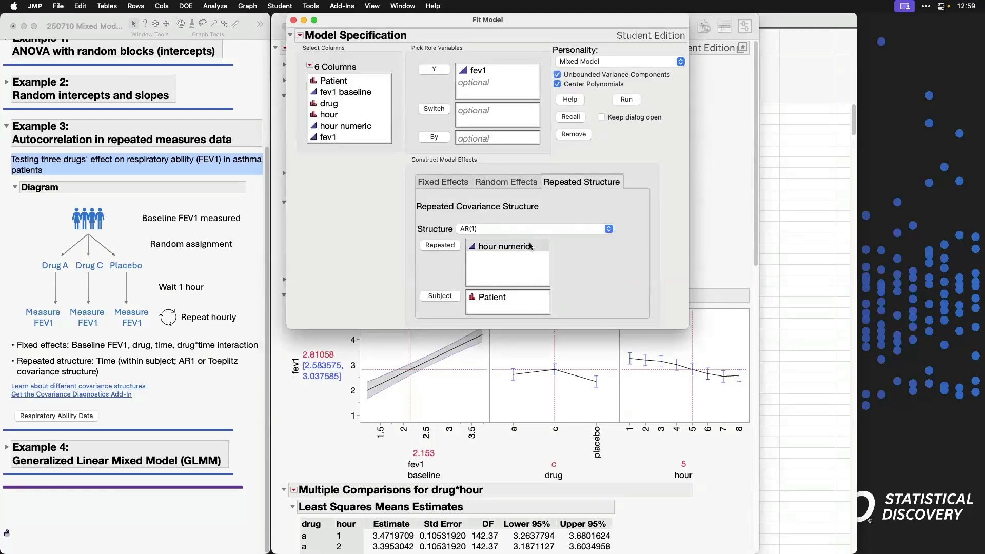
click(533, 228)
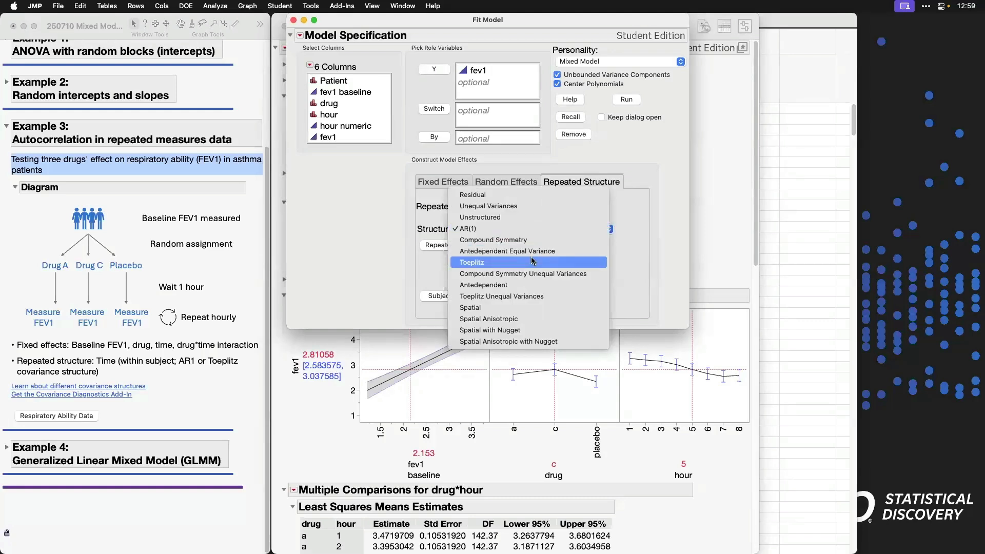
click(533, 262)
- Replace hour numeric with the categorical hour column as the repeated variable and run the Toeplitz model
click(530, 249)
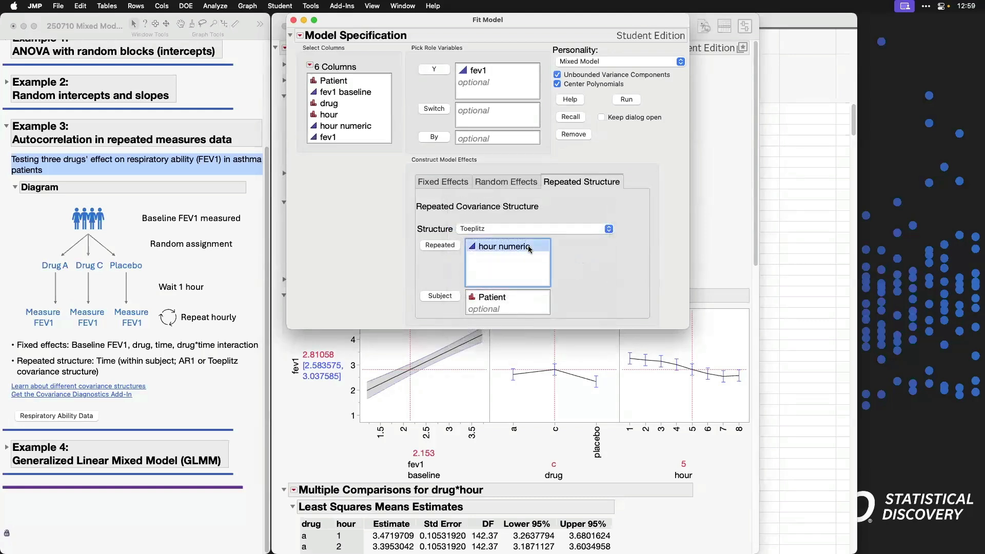
key(Delete)
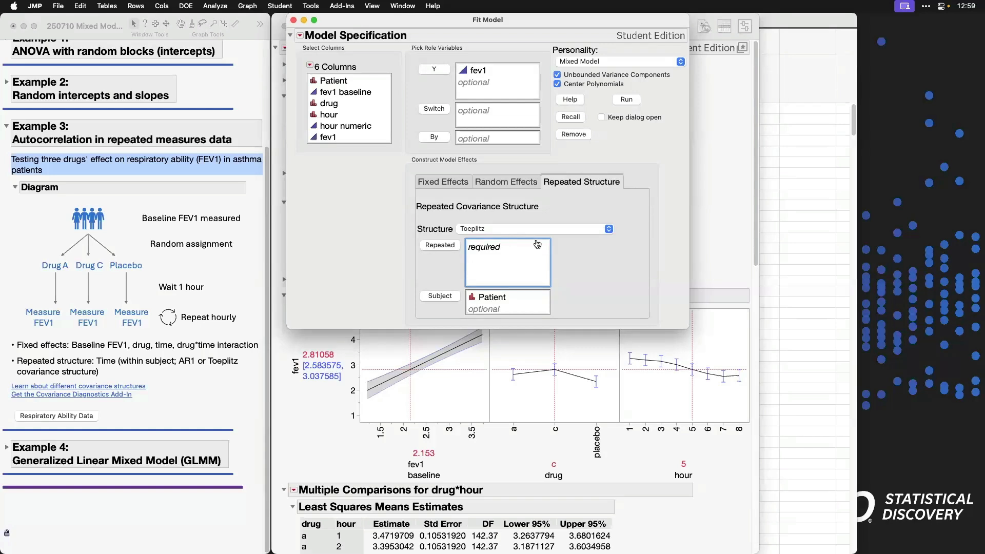
click(373, 115)
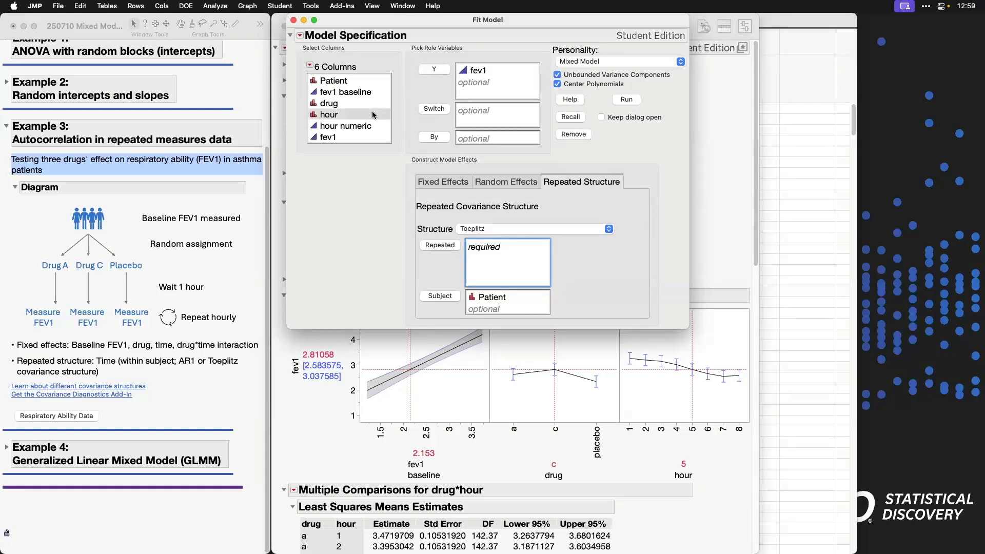
click(431, 247)
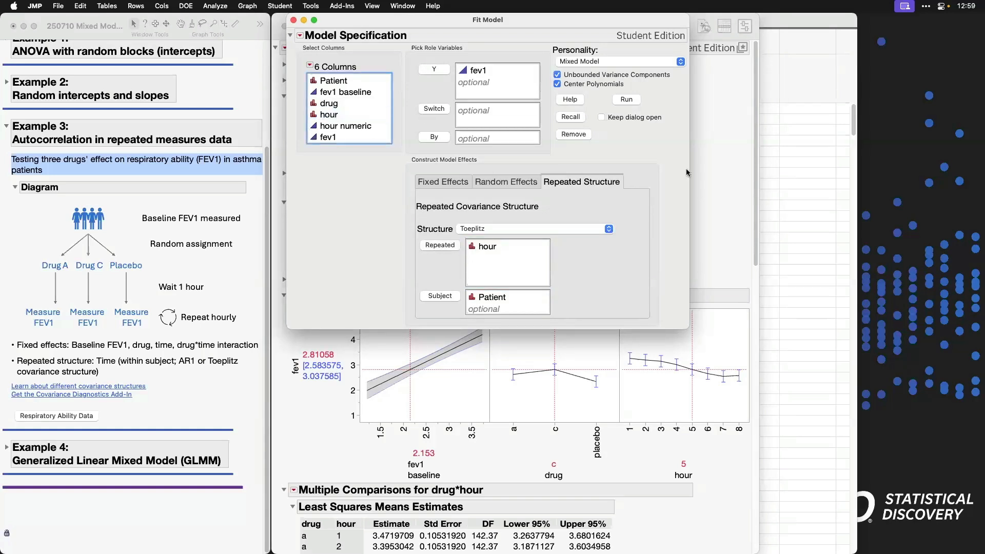
click(633, 100)
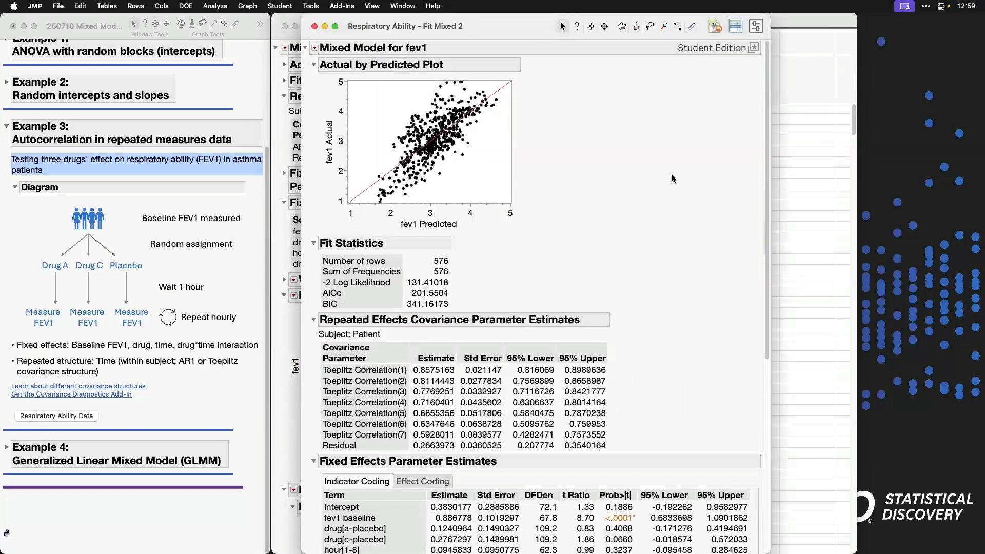
- Examine the Toeplitz correlation estimates and the fixed effects tests for hour and drug*hour in the new report
scroll(672, 176, down, 1)
scroll(673, 177, down, 5)
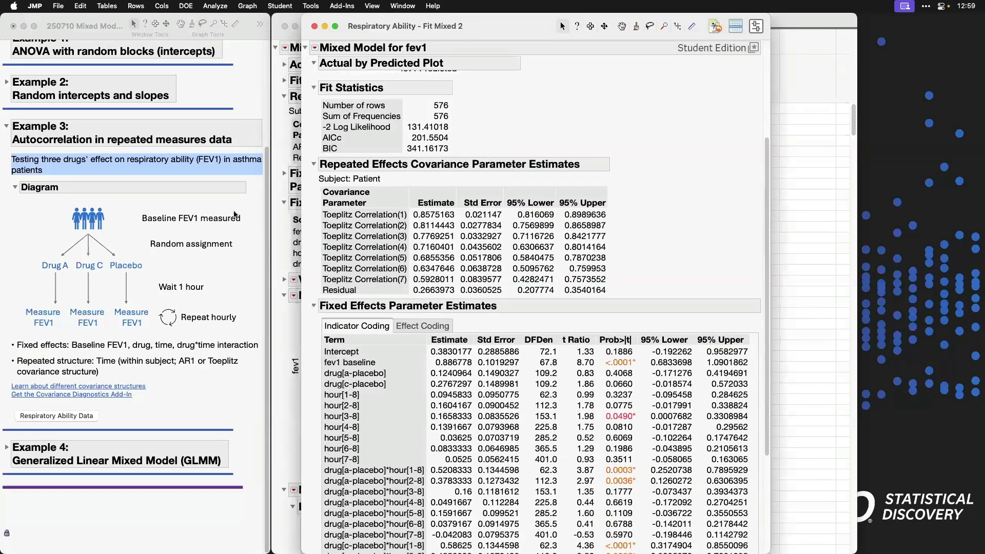
mouse_move(317, 204)
mouse_down()
mouse_move(413, 285)
mouse_move(436, 296)
mouse_move(458, 288)
mouse_up()
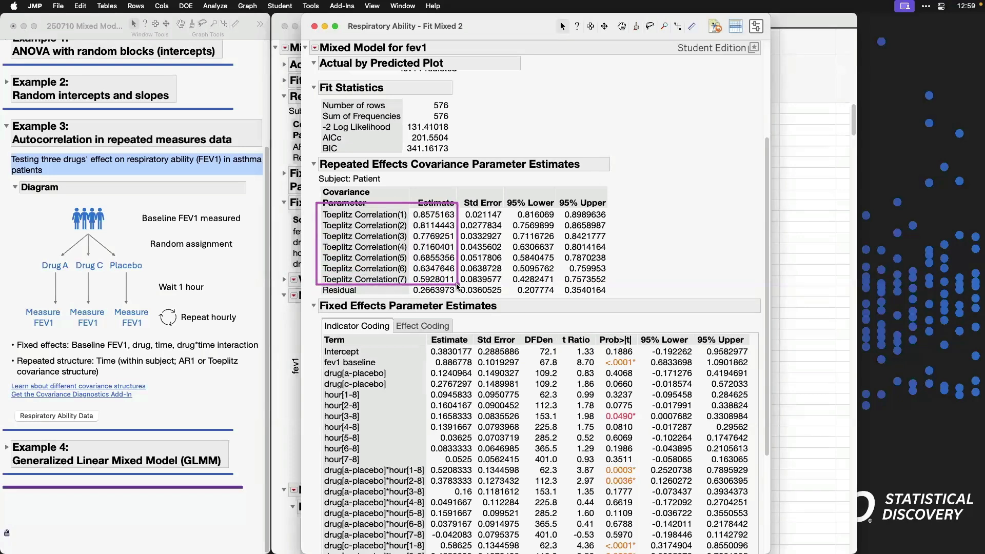
scroll(453, 271, down, 6)
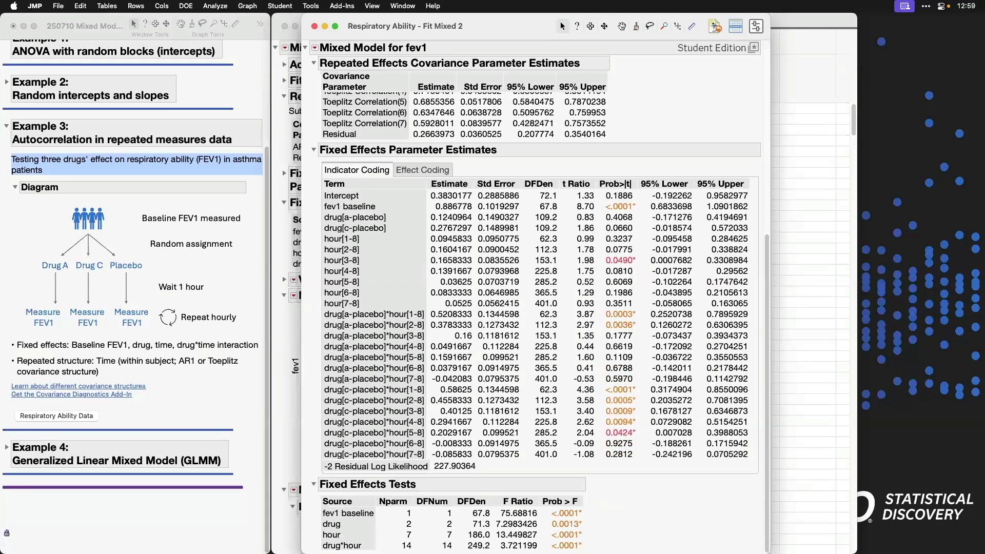
mouse_move(313, 529)
mouse_down()
mouse_move(349, 550)
mouse_move(589, 550)
mouse_up()
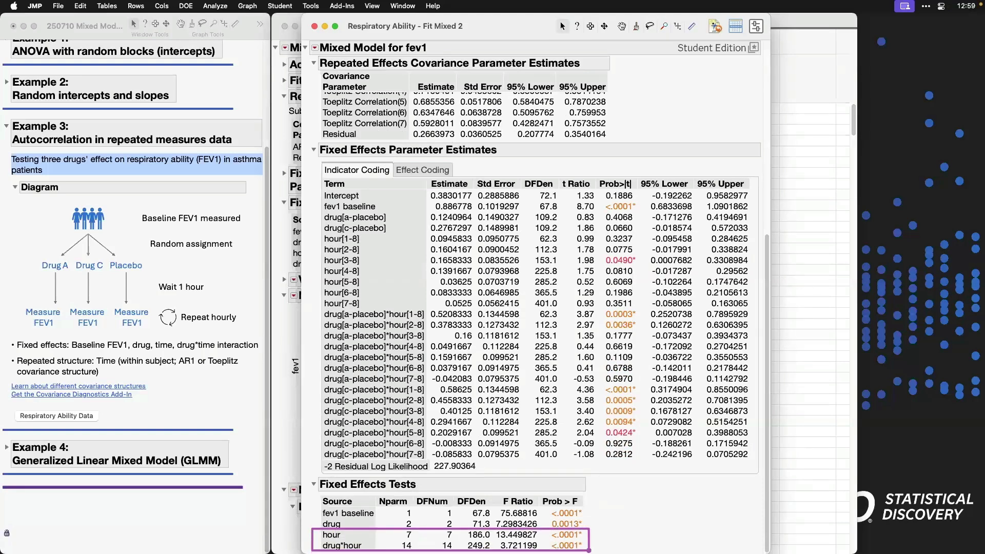
scroll(600, 530, up, 12)
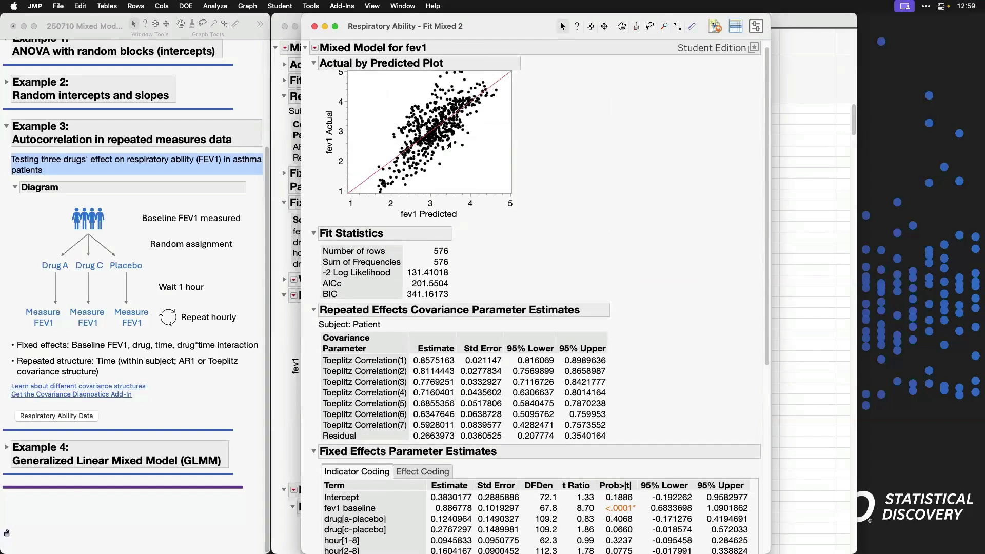
- Place the AR(1) and Toeplitz reports side by side and collapse the AR(1) report's Marginal Model Profiler
drag(491, 26, 681, 22)
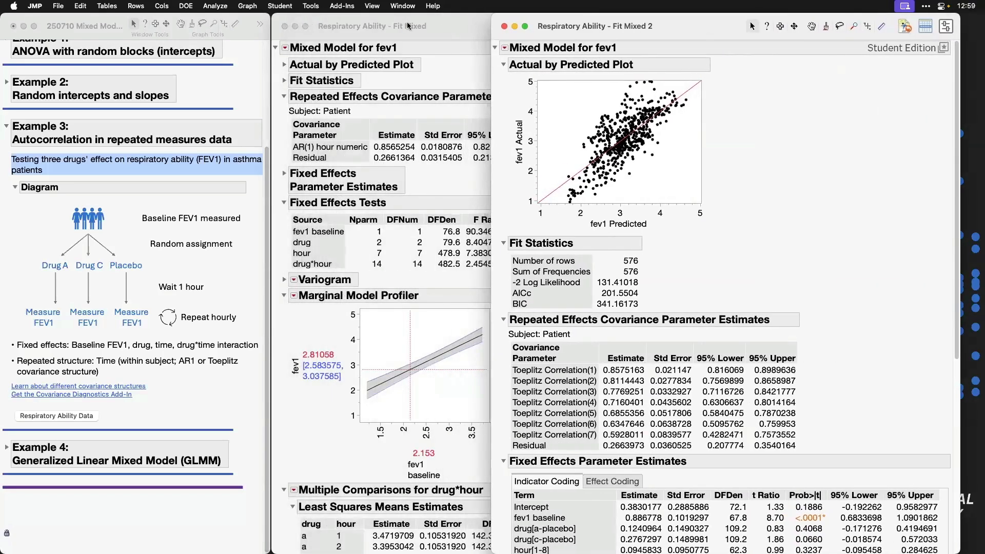
drag(392, 22, 144, 14)
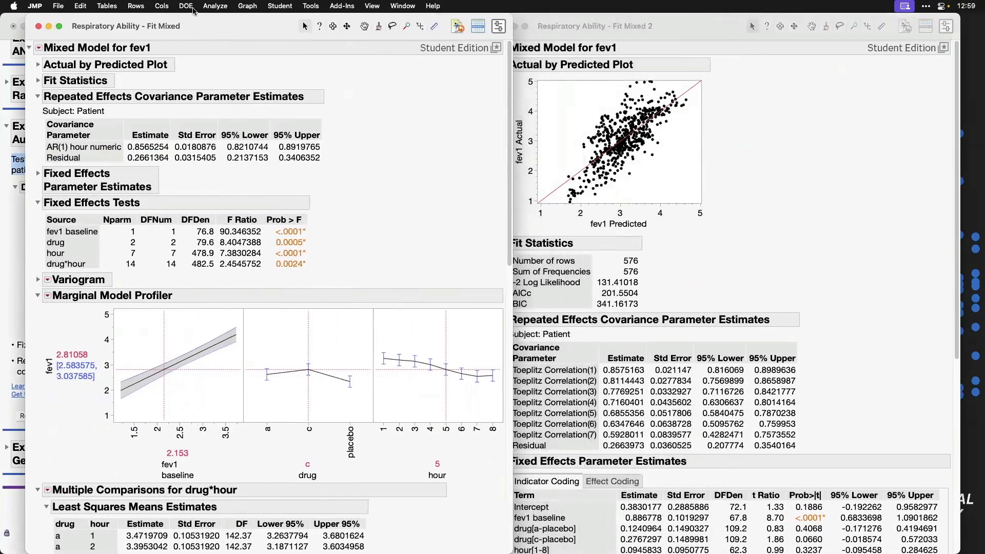
click(624, 38)
click(37, 295)
click(38, 295)
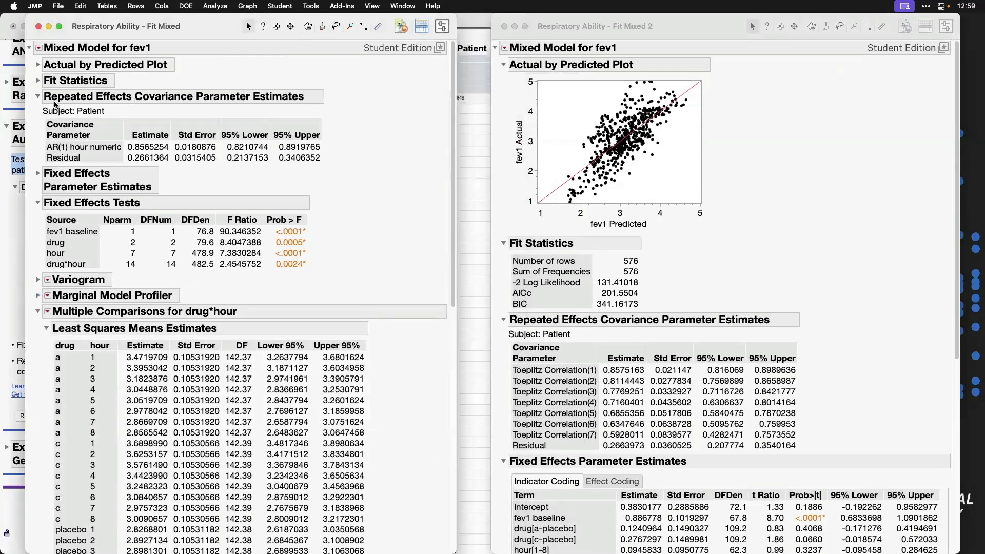
- Expand Fit Statistics in the AR(1) report and collapse Actual by Predicted Plot in the Toeplitz report, keeping both reports in view
click(37, 80)
click(505, 65)
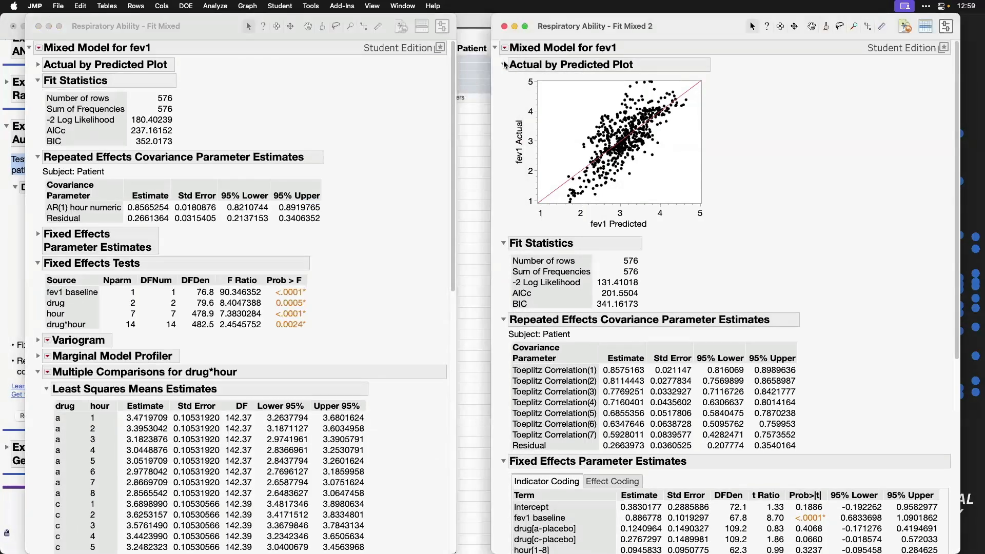
click(504, 66)
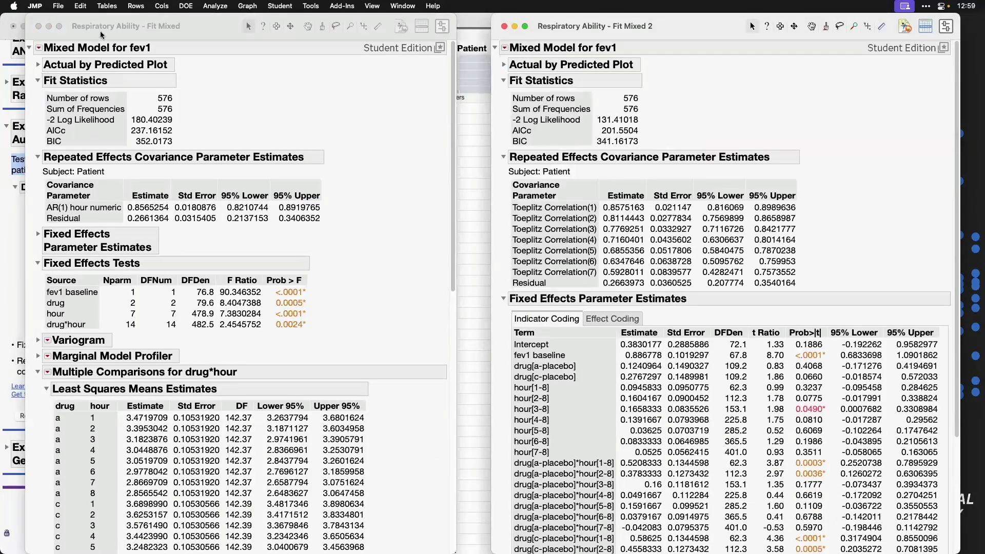
drag(112, 26, 200, 26)
click(614, 98)
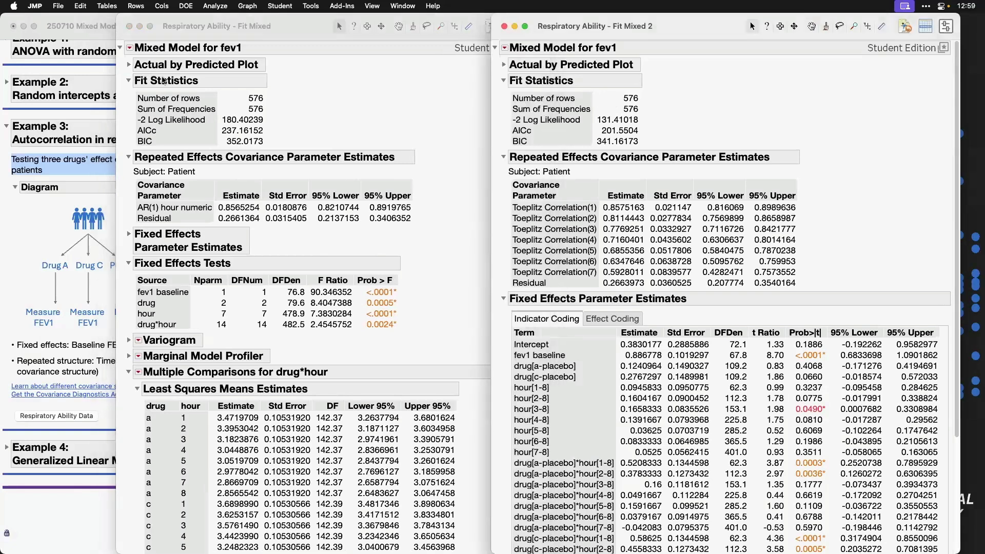
- Compare the AICc, BIC and correlation estimates between the AR(1) and Toeplitz reports
drag(123, 73, 274, 146)
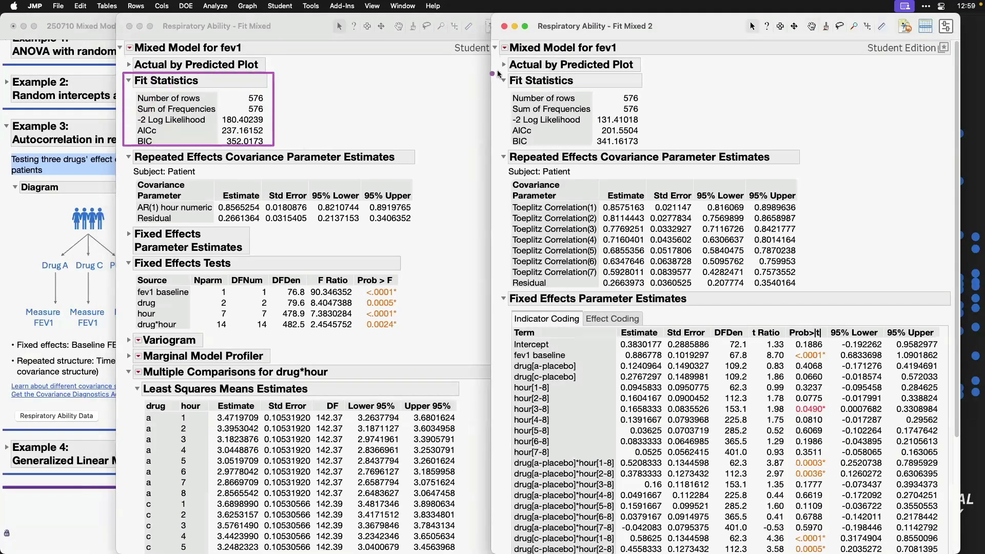
mouse_move(499, 72)
mouse_down()
mouse_move(657, 155)
mouse_move(646, 150)
mouse_up()
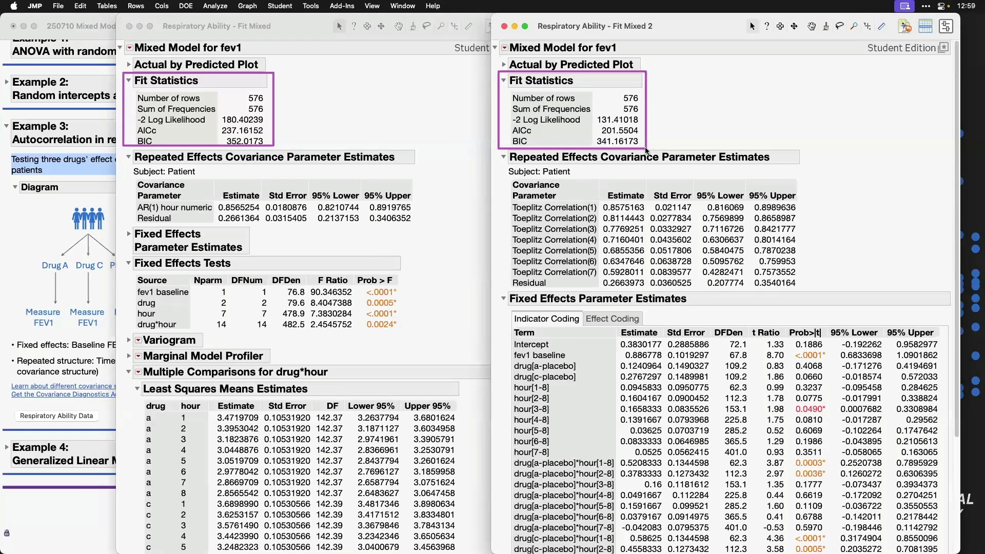
right_click(603, 200)
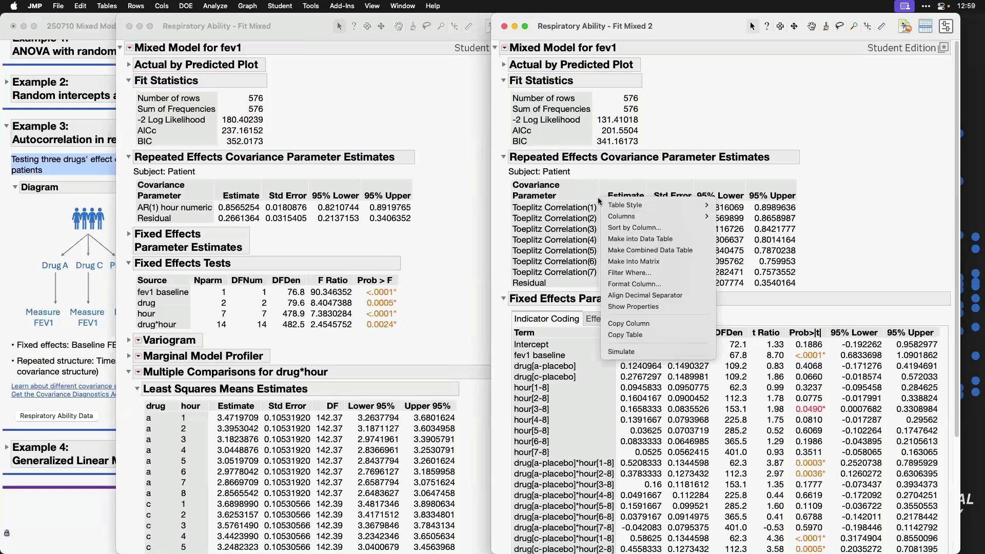
drag(599, 200, 649, 281)
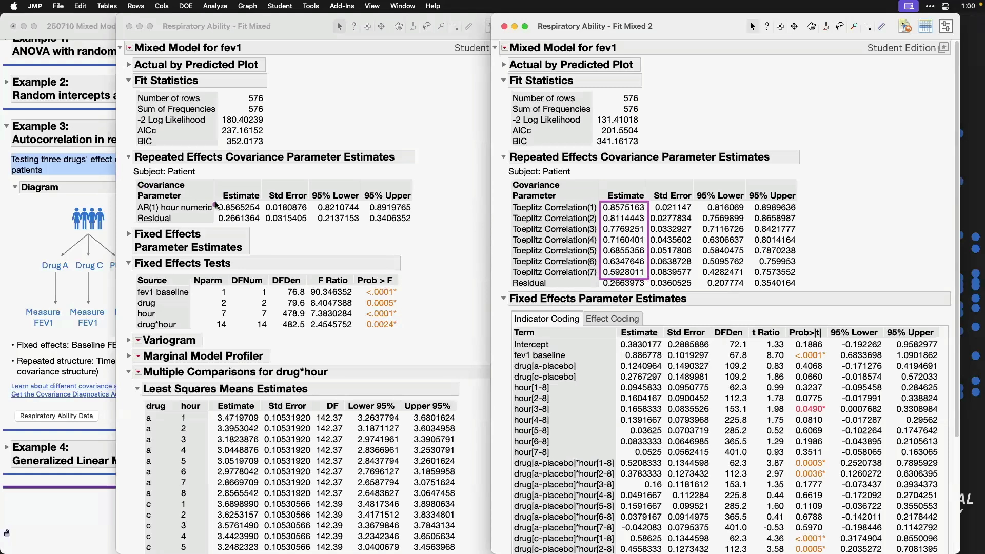
mouse_move(215, 204)
mouse_down()
mouse_move(267, 220)
mouse_move(259, 206)
mouse_up()
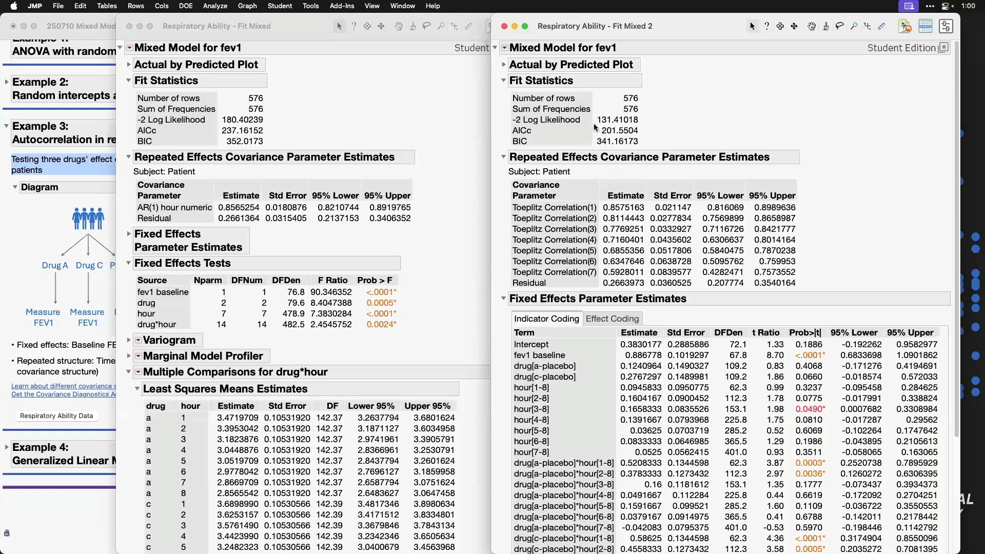
mouse_move(594, 128)
mouse_down()
mouse_move(608, 144)
mouse_move(642, 146)
mouse_up()
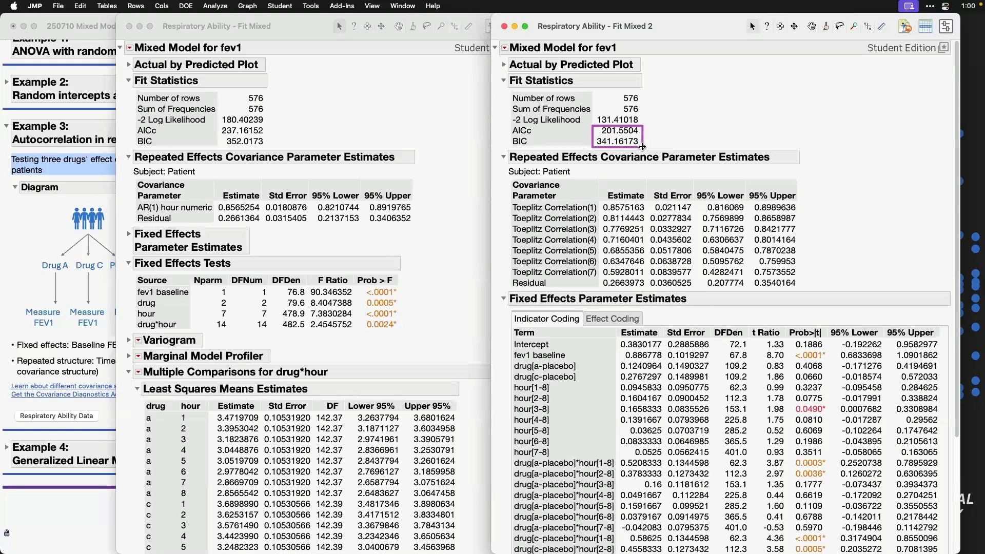
click(641, 249)
drag(216, 125, 264, 148)
- Review the AR(1) least squares means plot and control decision chart alongside the Toeplitz fixed effects results
scroll(719, 92, down, 5)
scroll(397, 296, down, 10)
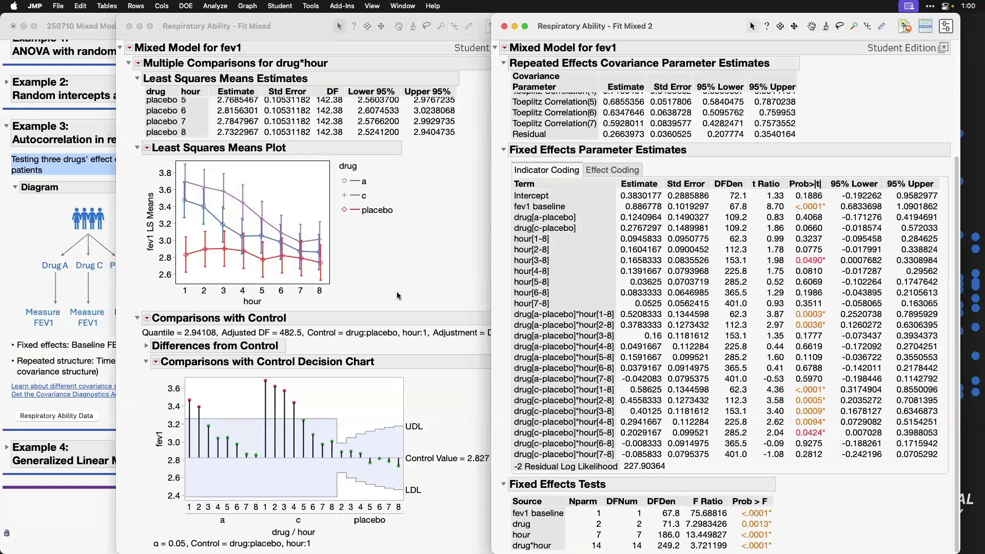
click(397, 296)
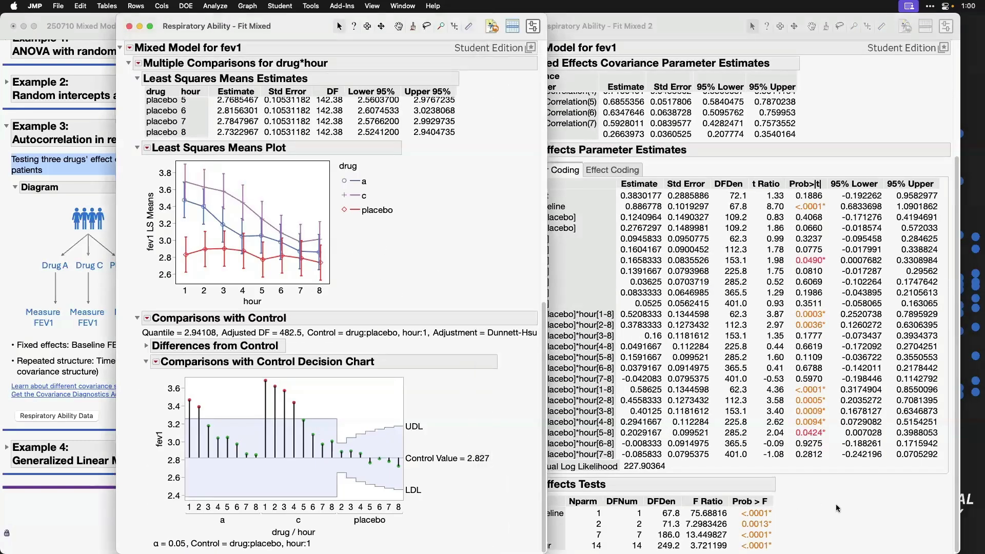
click(805, 122)
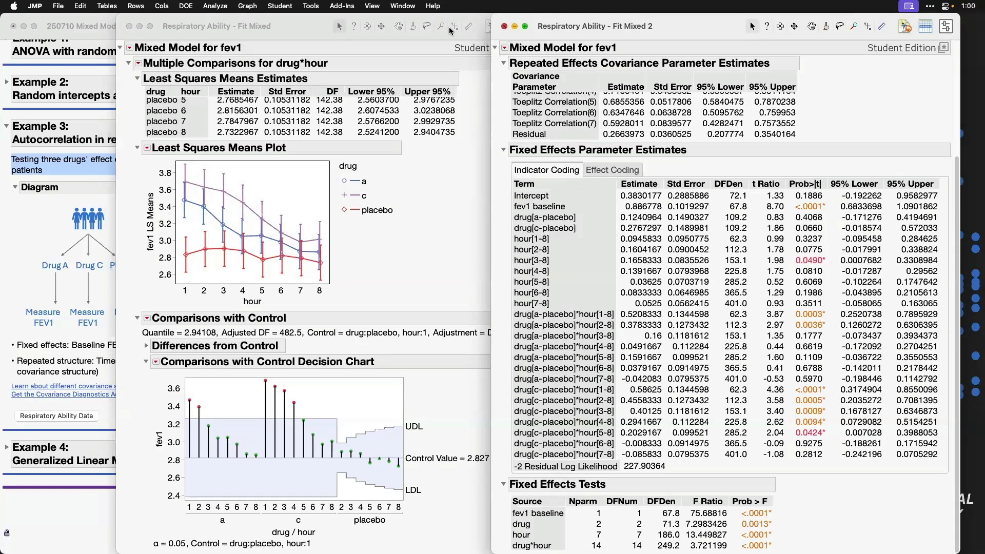
- Close the Toeplitz and AR(1) model reports and return to the mixed models journal
click(506, 27)
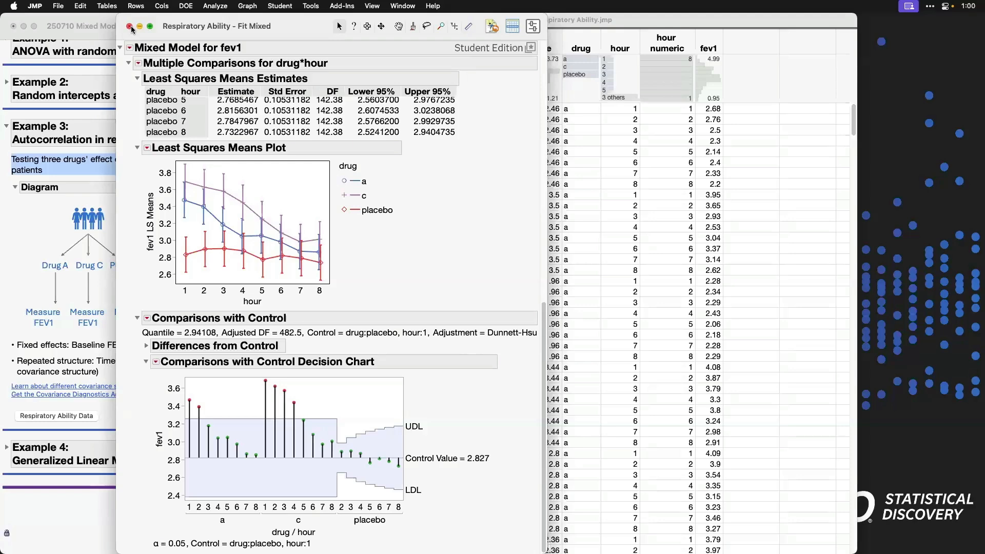
click(130, 27)
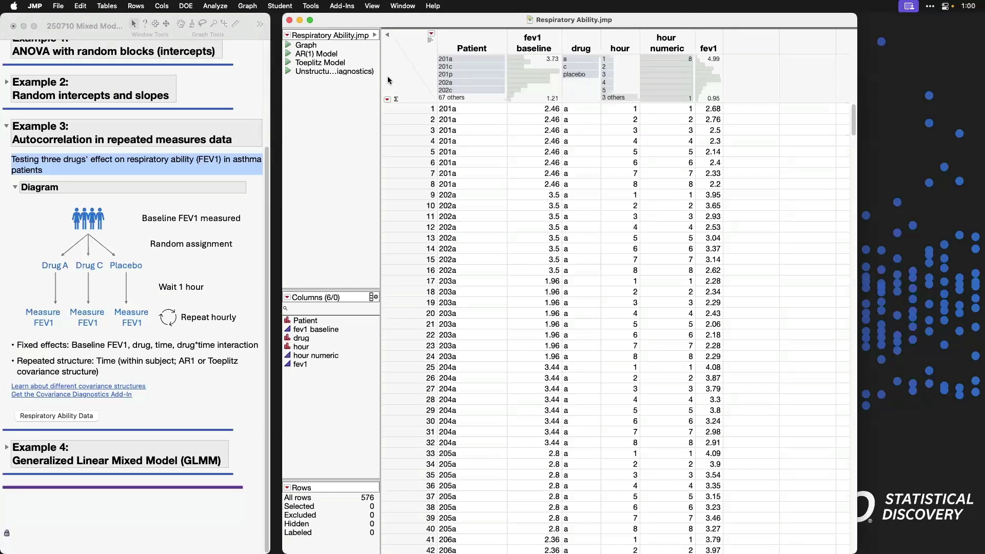
click(229, 163)
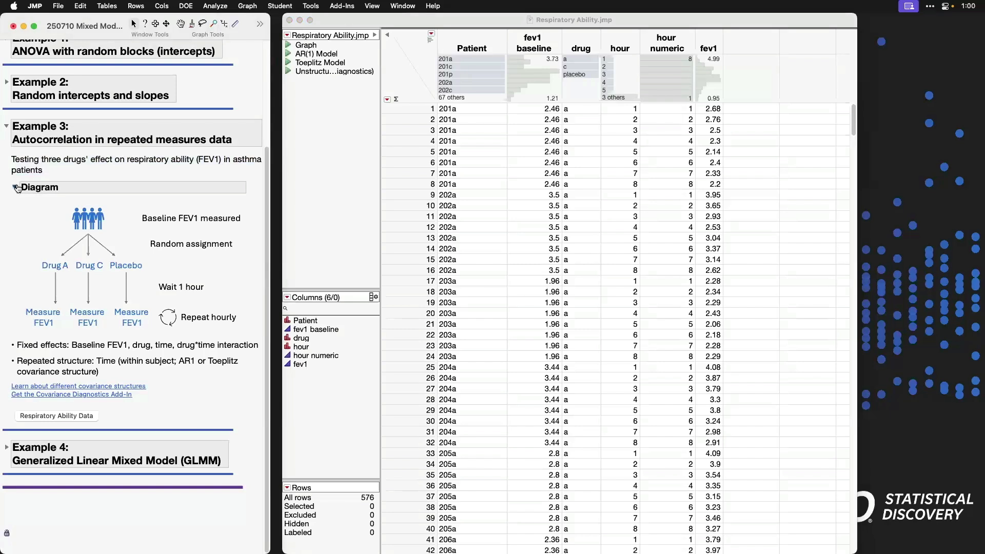
- Collapse the diagram and Example 3 in the journal, and expand Example 4 on the generalized linear mixed model
click(16, 188)
click(7, 260)
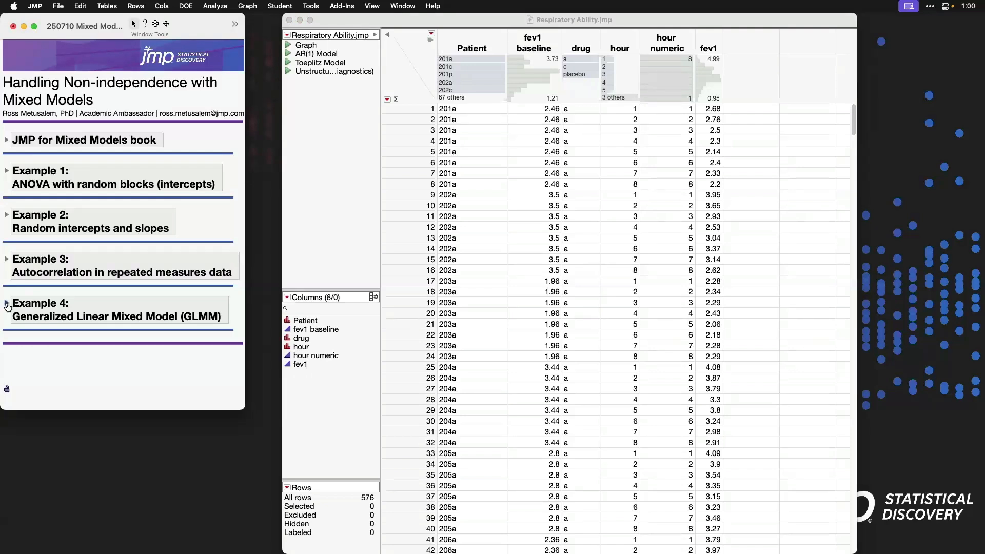
click(6, 304)
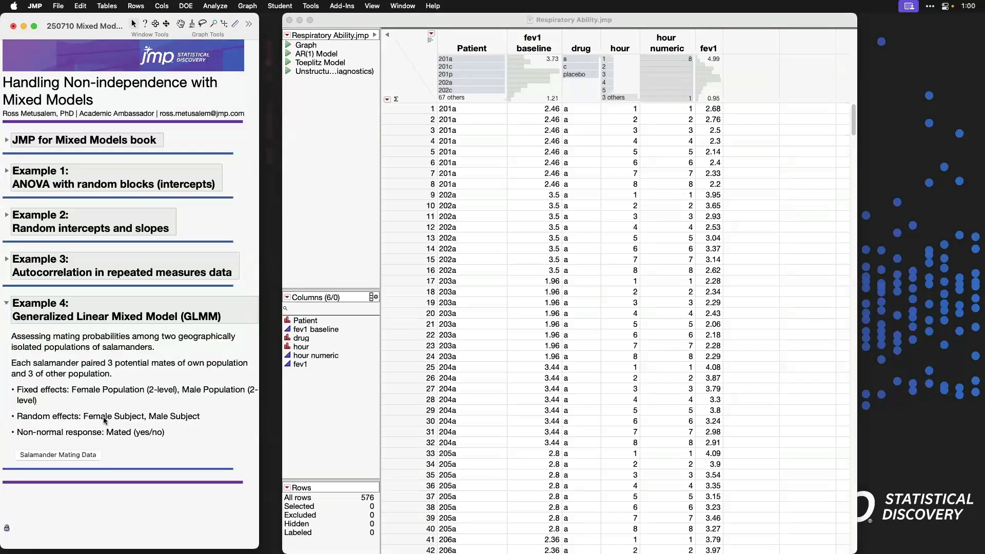